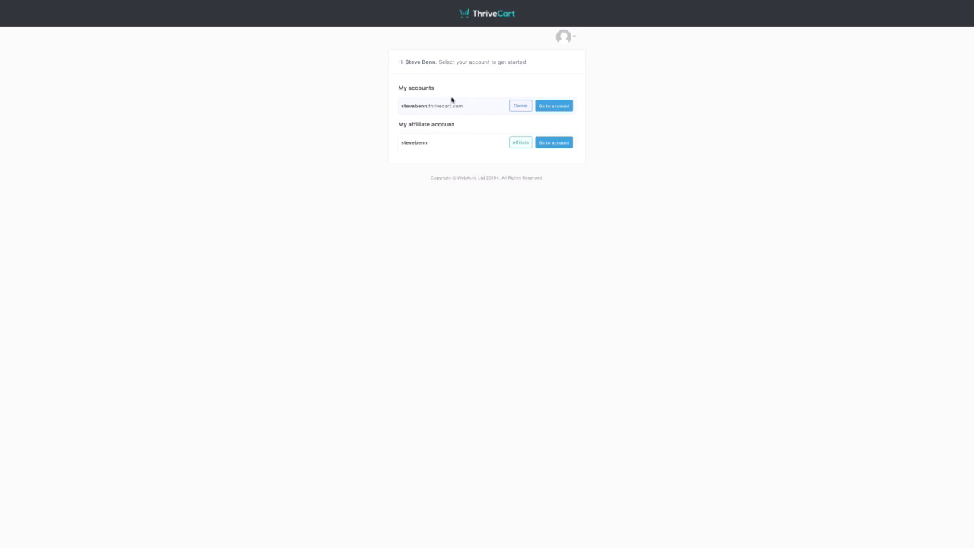
- Enter the owner account's dashboard and switch its date range to Last month
{"action": "left_click", "coordinate": [558, 109]}
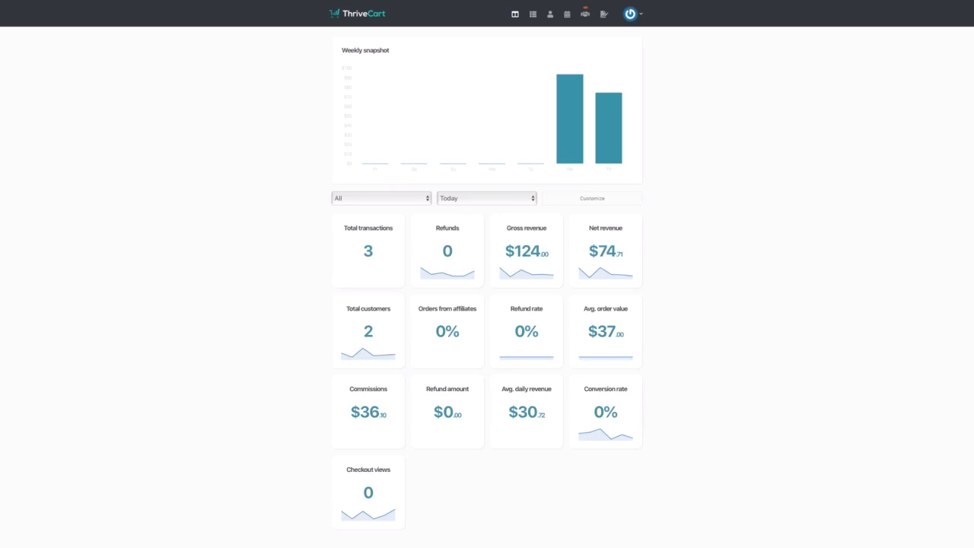
{"action": "left_click", "coordinate": [505, 200]}
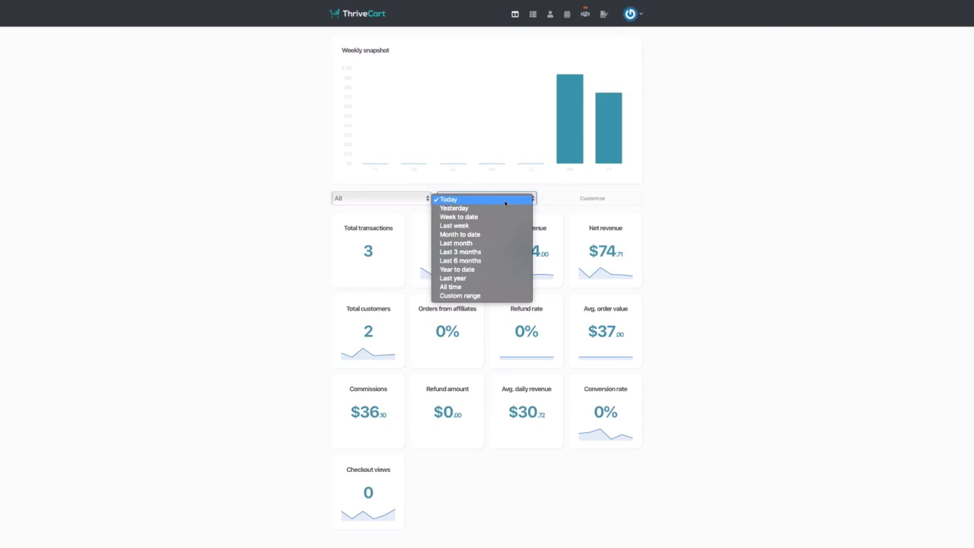
{"action": "left_click", "coordinate": [497, 242]}
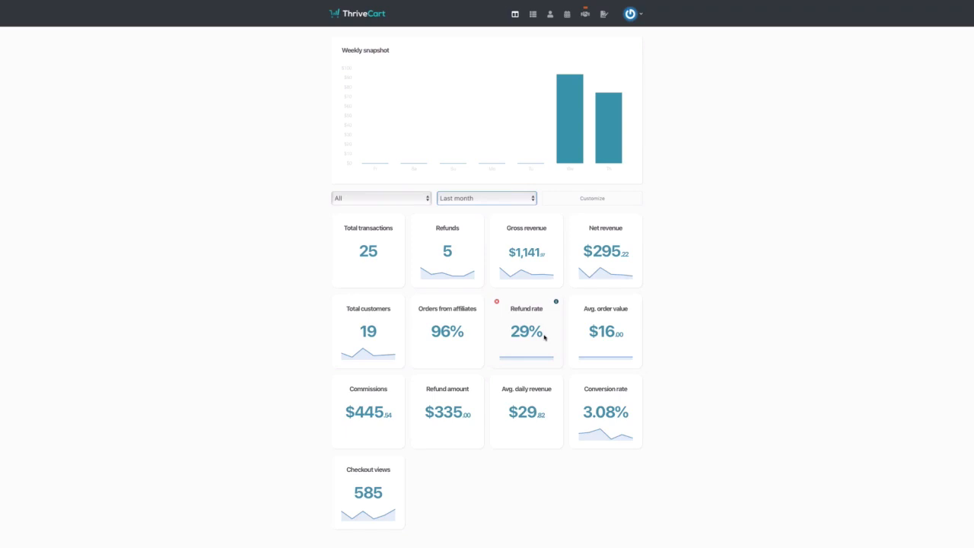
{"action": "left_click", "coordinate": [587, 203]}
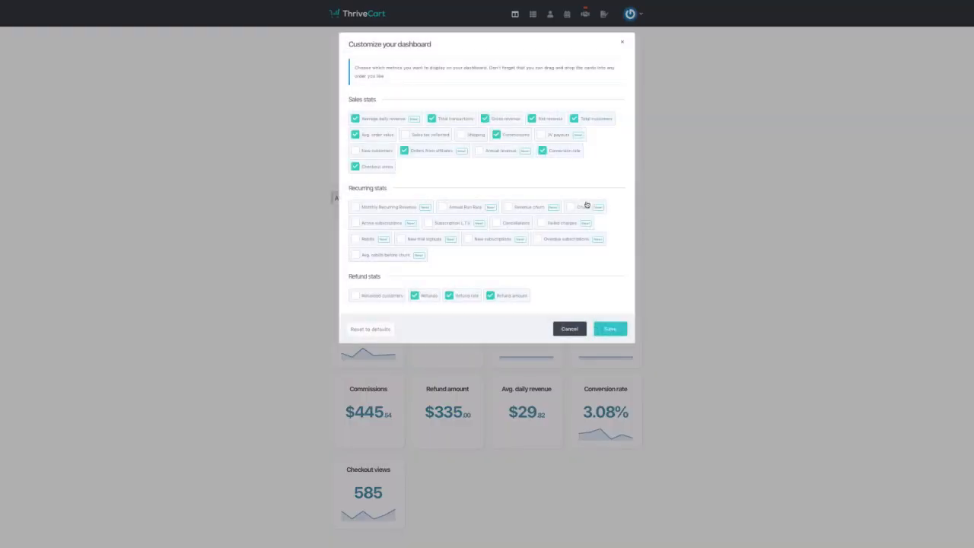
{"action": "mouse_move", "coordinate": [487, 222]}
{"action": "left_click", "coordinate": [609, 329]}
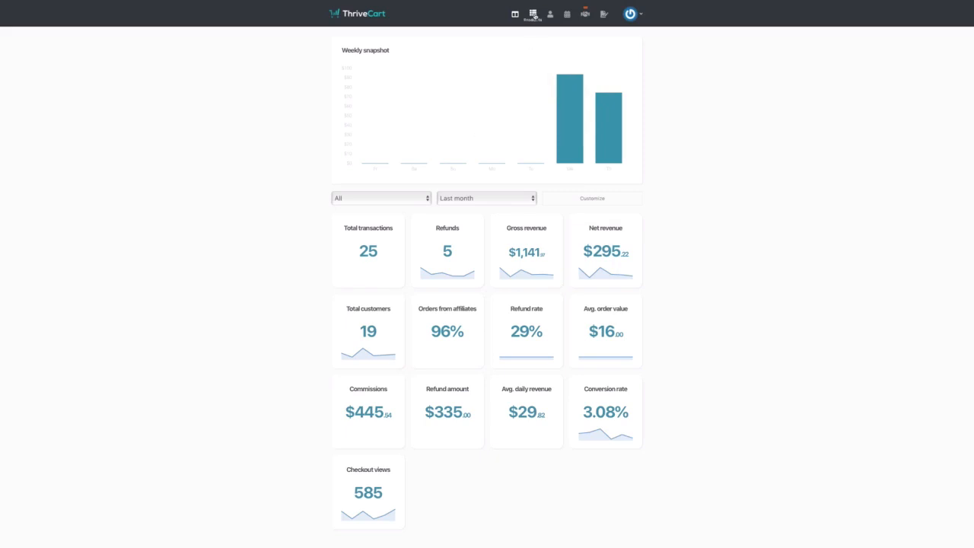
- Go to the Products list from the top navigation bar
{"action": "left_click", "coordinate": [532, 14]}
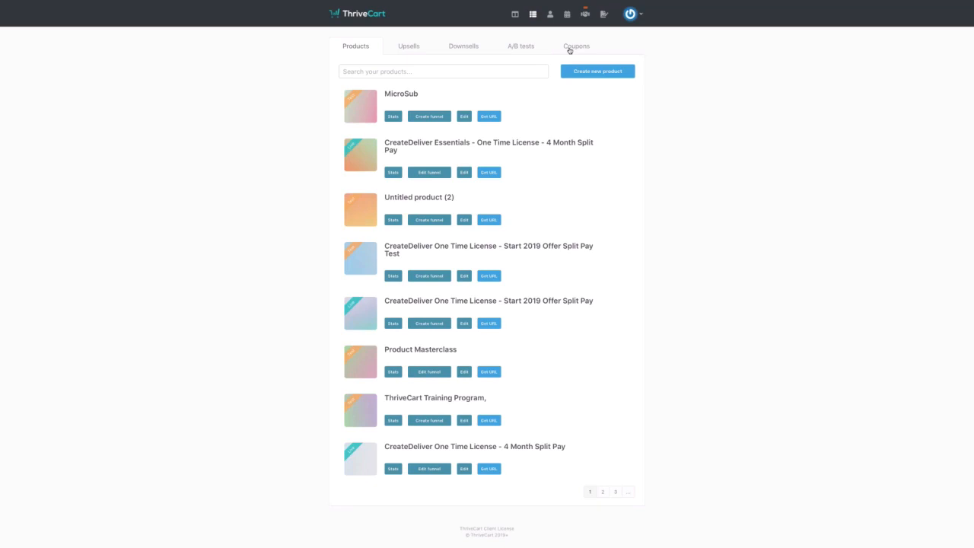
{"action": "left_click", "coordinate": [393, 173]}
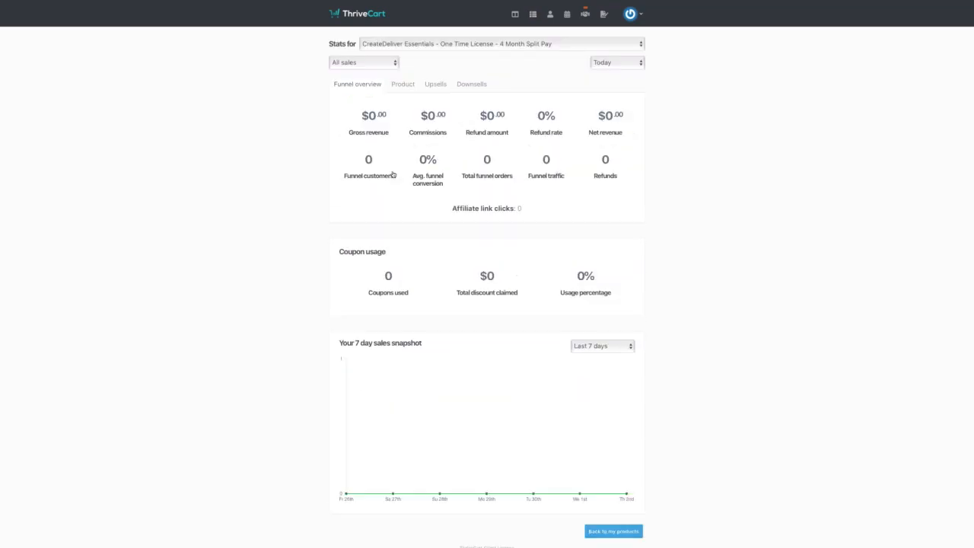
{"action": "left_click", "coordinate": [632, 67]}
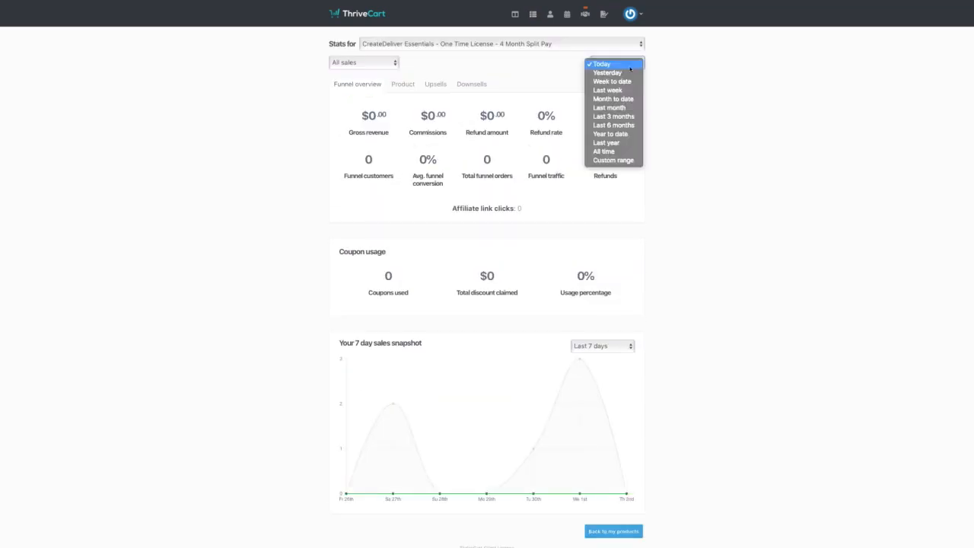
{"action": "left_click", "coordinate": [624, 107]}
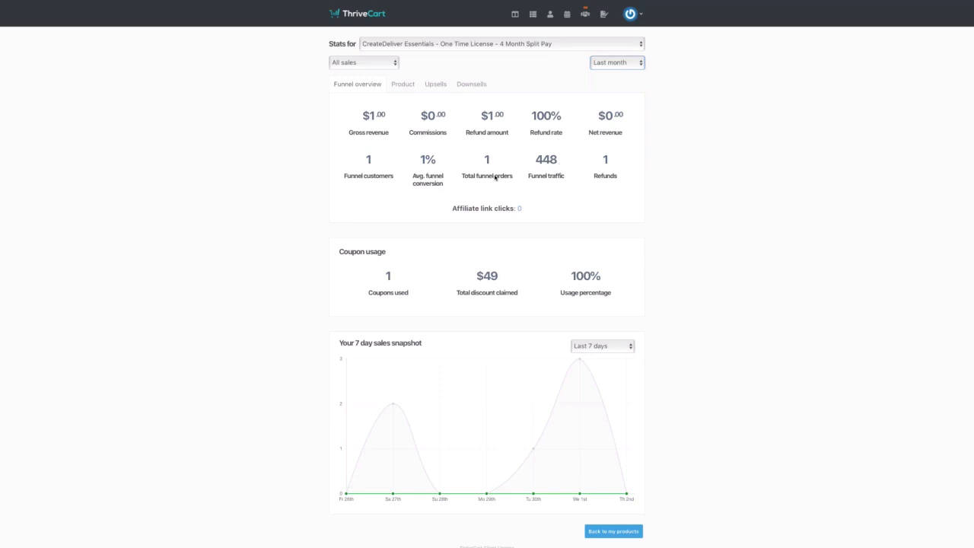
{"action": "left_click", "coordinate": [404, 85]}
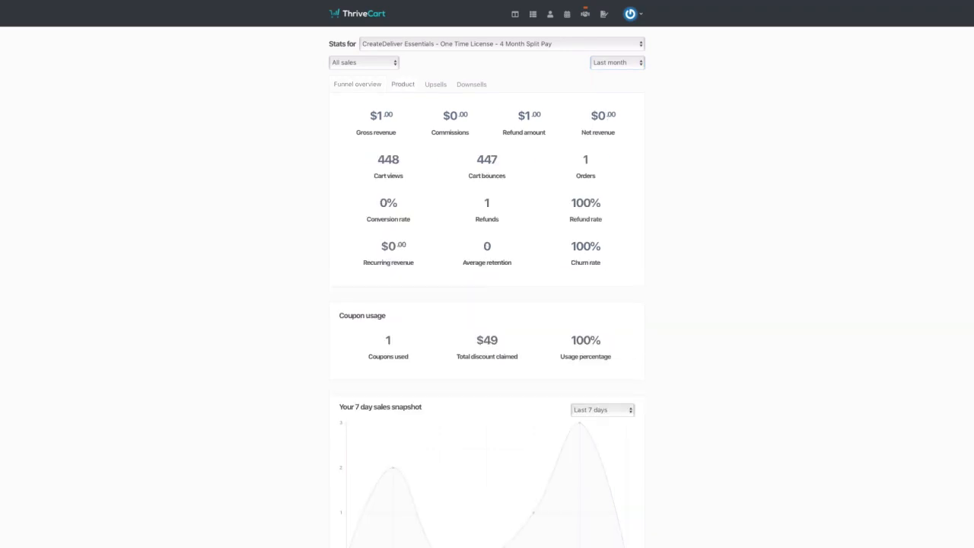
{"action": "scroll", "coordinate": [563, 433], "scroll_direction": "down", "scroll_amount": 2}
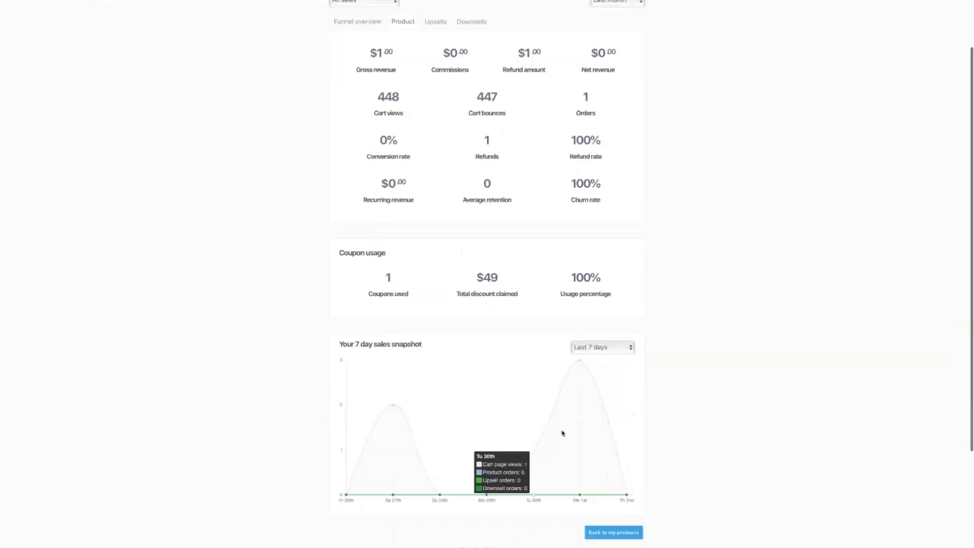
{"action": "scroll", "coordinate": [537, 339], "scroll_direction": "up", "scroll_amount": 2}
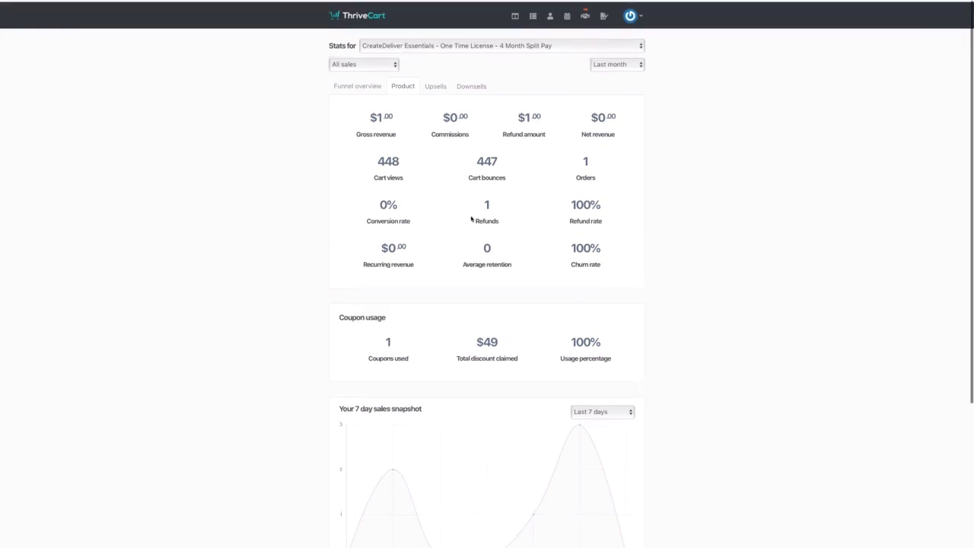
{"action": "left_click", "coordinate": [369, 84]}
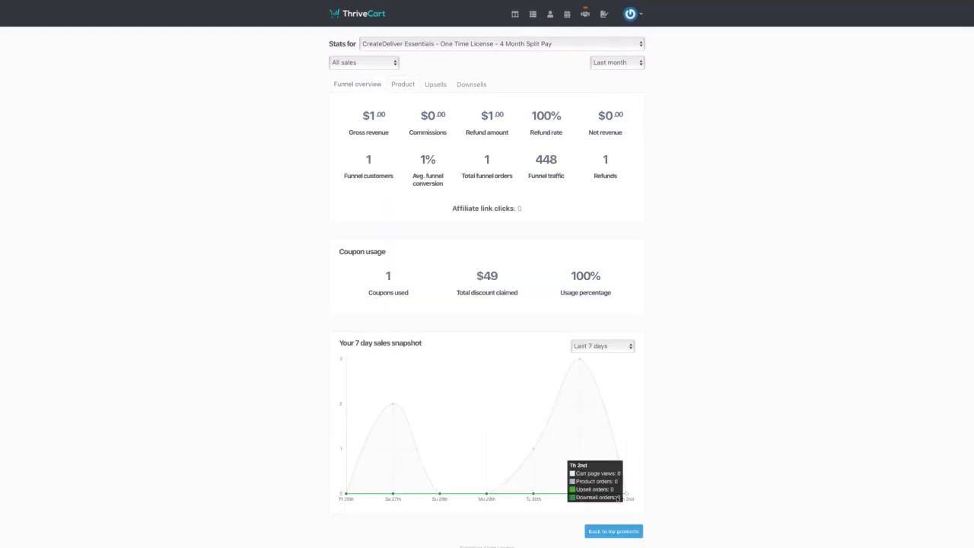
{"action": "left_click", "coordinate": [614, 531]}
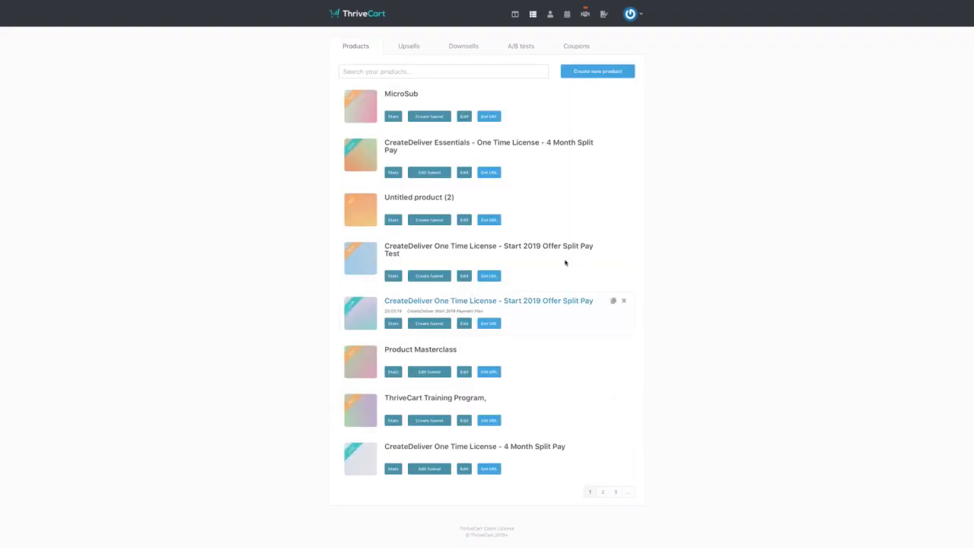
- Create a new product of type Digital
{"action": "left_click", "coordinate": [584, 75]}
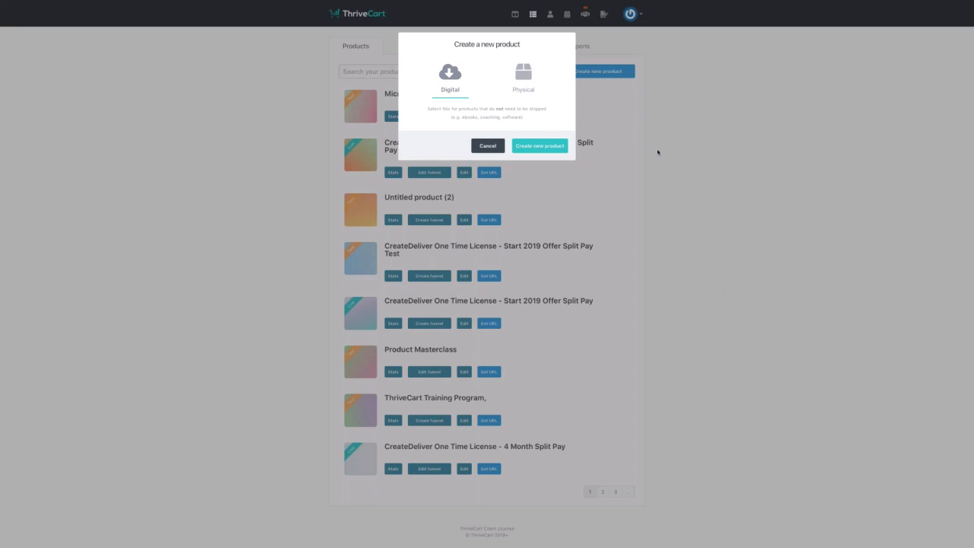
{"action": "left_click", "coordinate": [538, 146]}
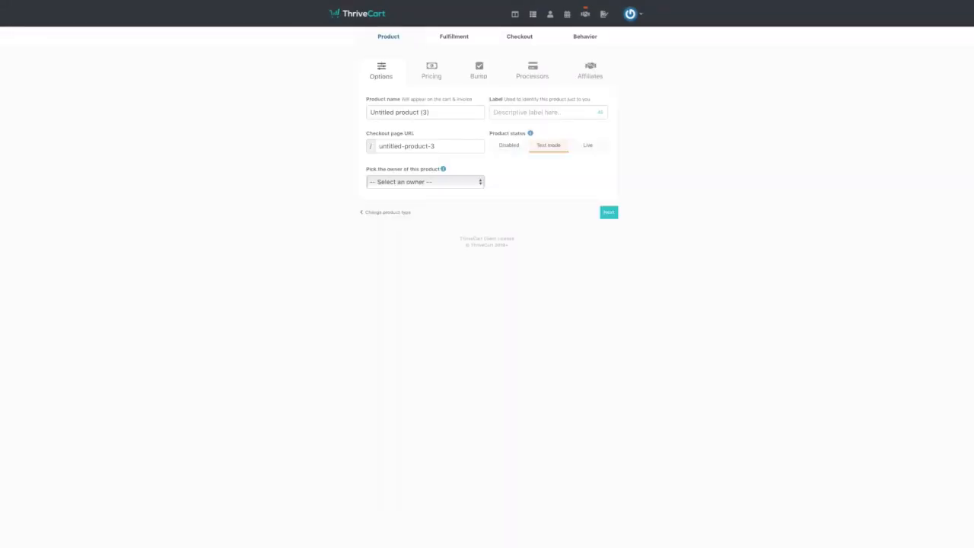
- Rename the product to 'Webinar Training'
{"action": "left_click_drag", "start_coordinate": [437, 112], "coordinate": [371, 112]}
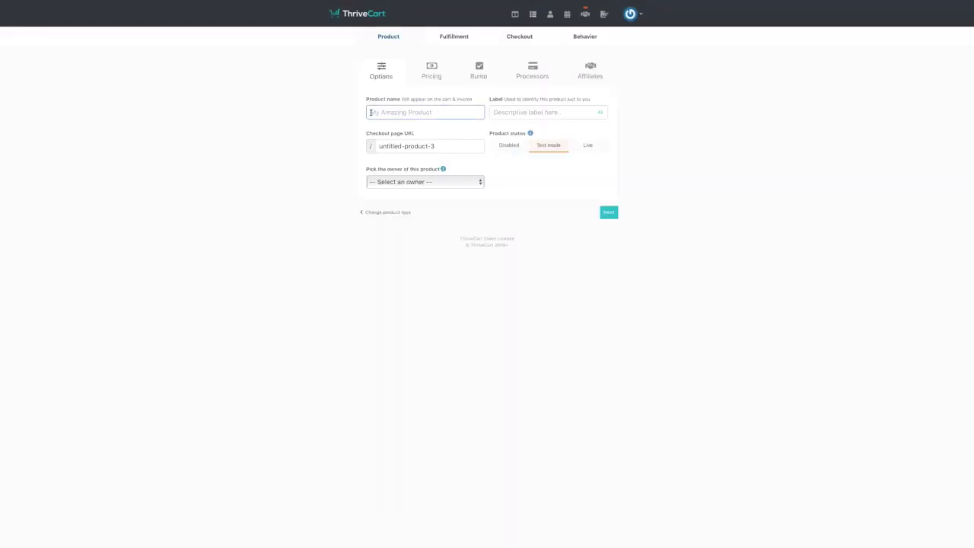
{"action": "type", "text": "Webuanr"}
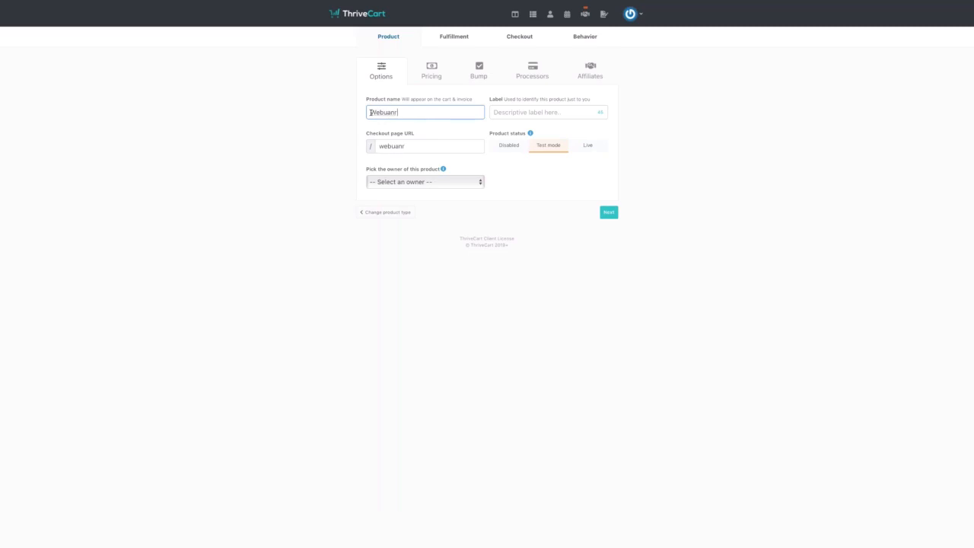
{"action": "key", "text": "BackSpace"}
{"action": "key", "text": "BackSpace"}
{"action": "key", "text": "BackSpace"}
{"action": "key", "text": "BackSpace"}
{"action": "type", "text": "inar Training"}
- Make yourself the product owner and add the label 'ThriveCart Webinar Trainin' before moving on to pricing
{"action": "left_click", "coordinate": [481, 184]}
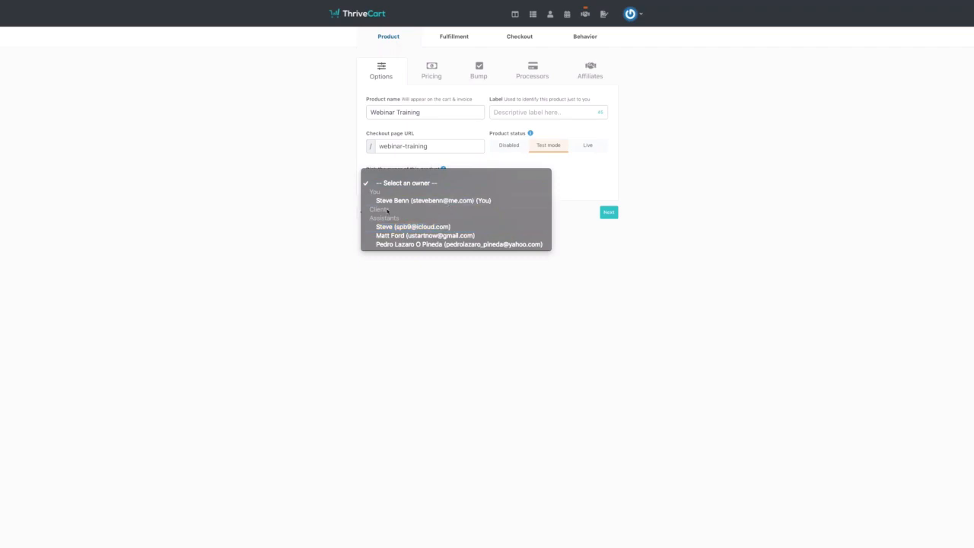
{"action": "left_click", "coordinate": [424, 201]}
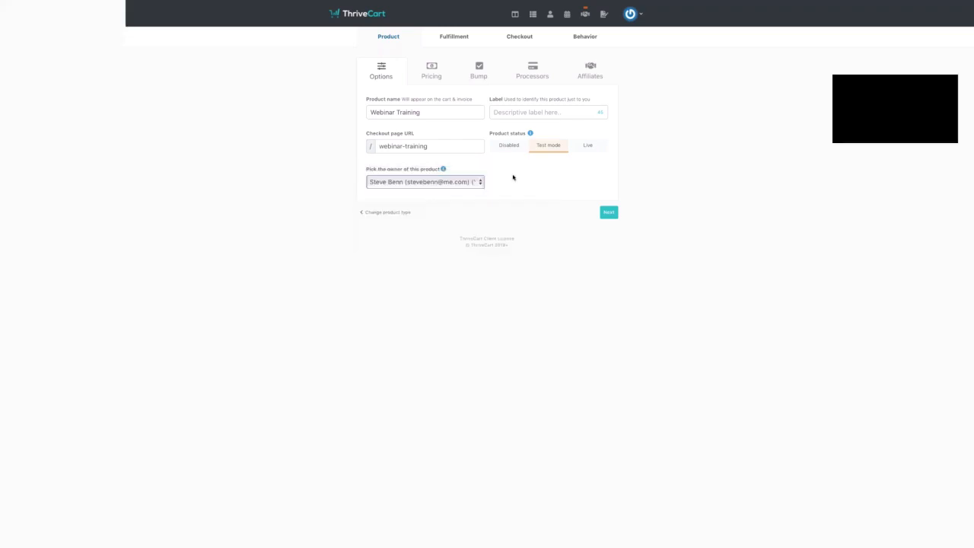
{"action": "left_click", "coordinate": [544, 112]}
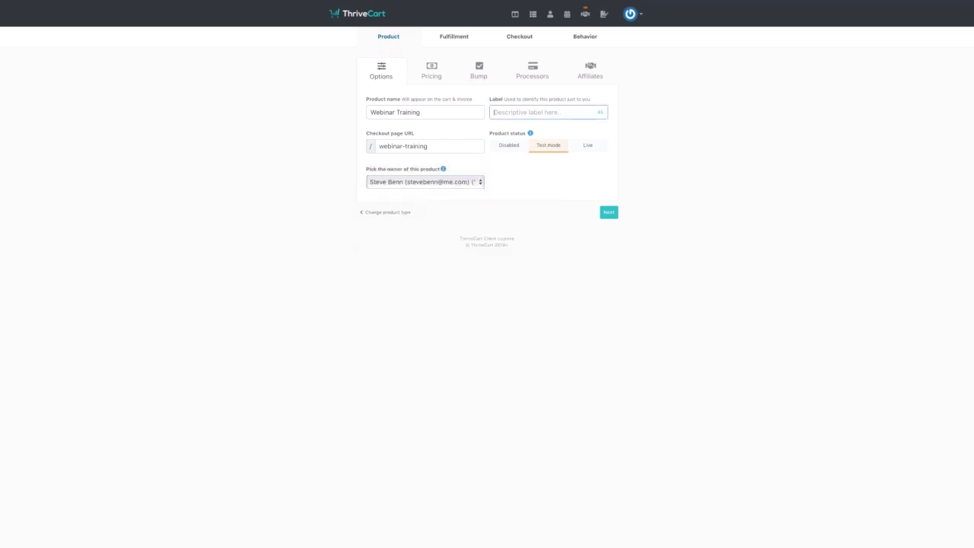
{"action": "type", "text": "ThriveCart Webinar Training"}
{"action": "left_click", "coordinate": [606, 211]}
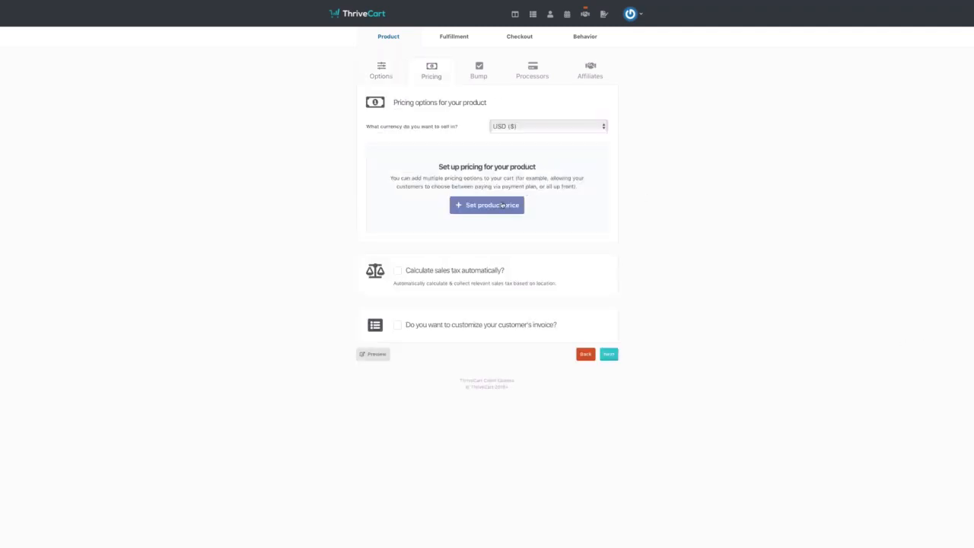
- Keep USD as the selling currency and start a new price option
{"action": "left_click", "coordinate": [532, 128]}
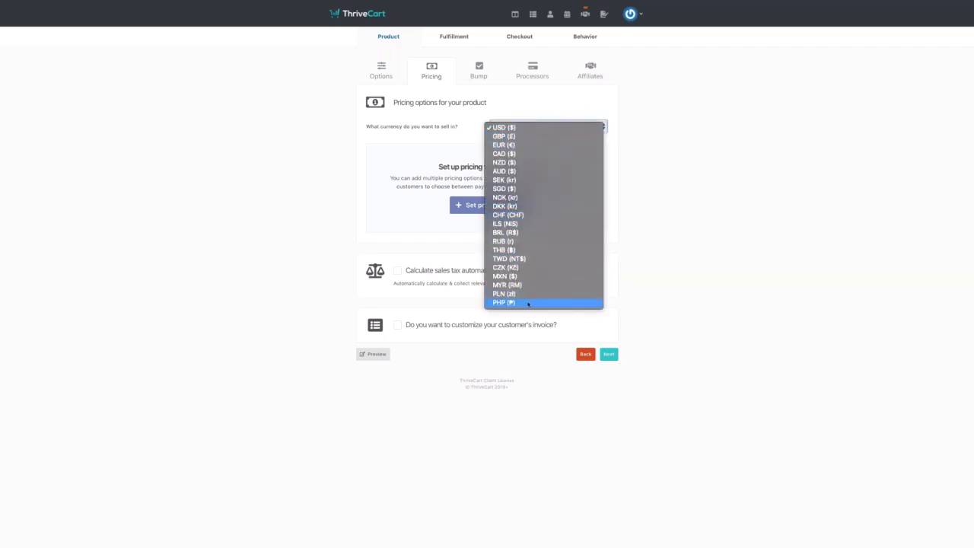
{"action": "left_click", "coordinate": [548, 128]}
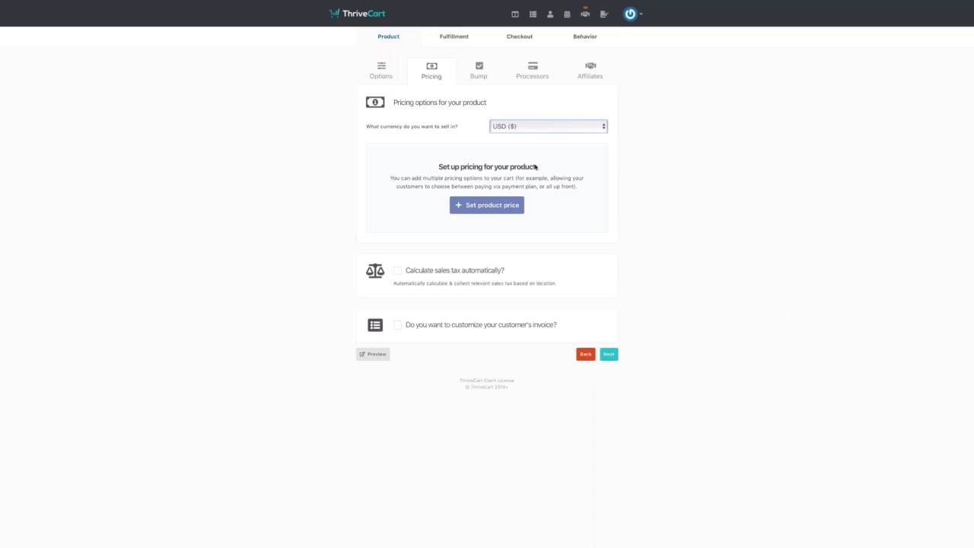
{"action": "left_click", "coordinate": [483, 205]}
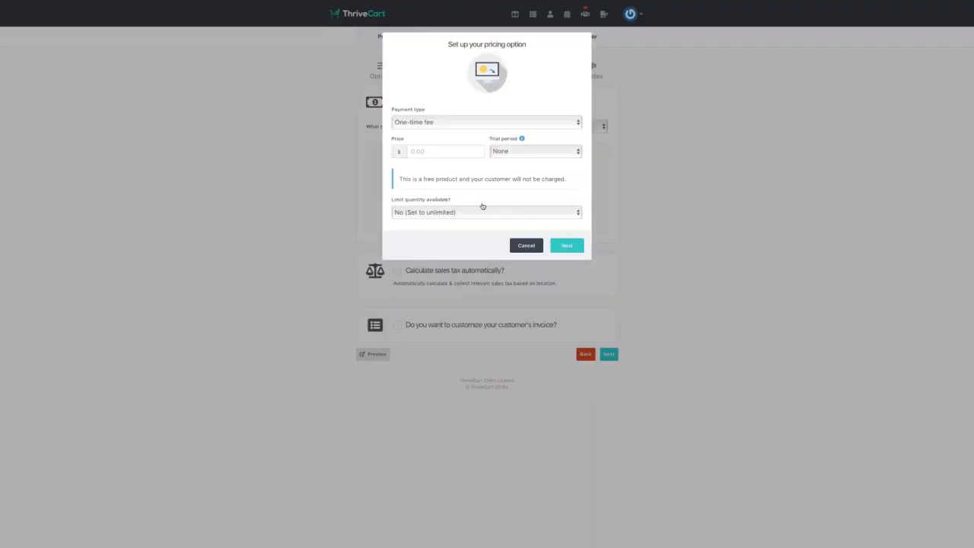
{"action": "left_click", "coordinate": [503, 124]}
{"action": "left_click", "coordinate": [503, 124]}
{"action": "left_click", "coordinate": [522, 151]}
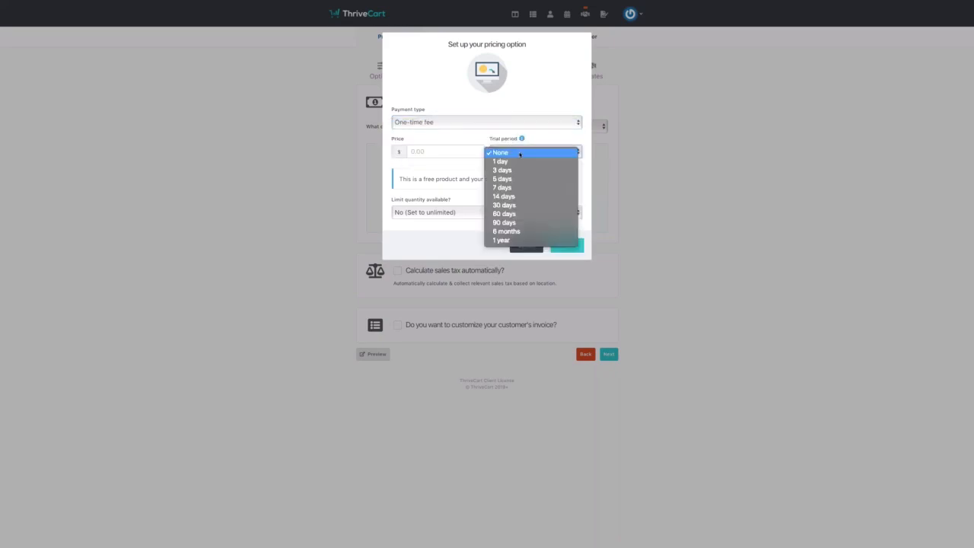
{"action": "left_click", "coordinate": [522, 196]}
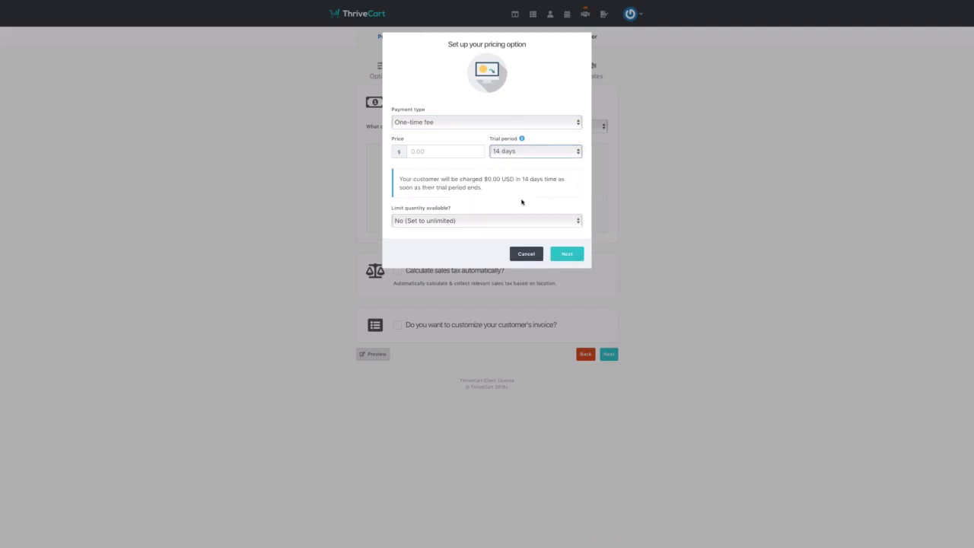
{"action": "left_click", "coordinate": [423, 155]}
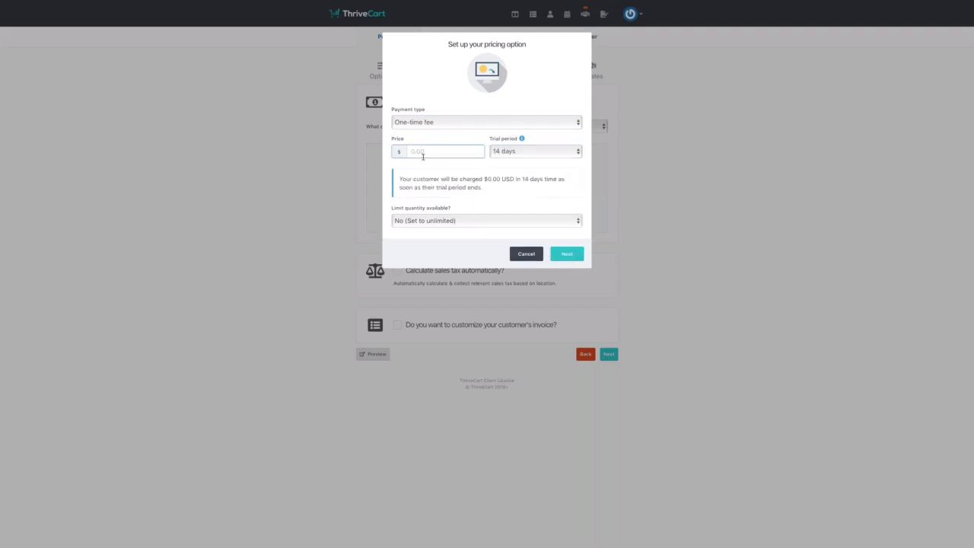
- Make the price a Subscription charging $1 today and $7 monthly
{"action": "left_click", "coordinate": [472, 127]}
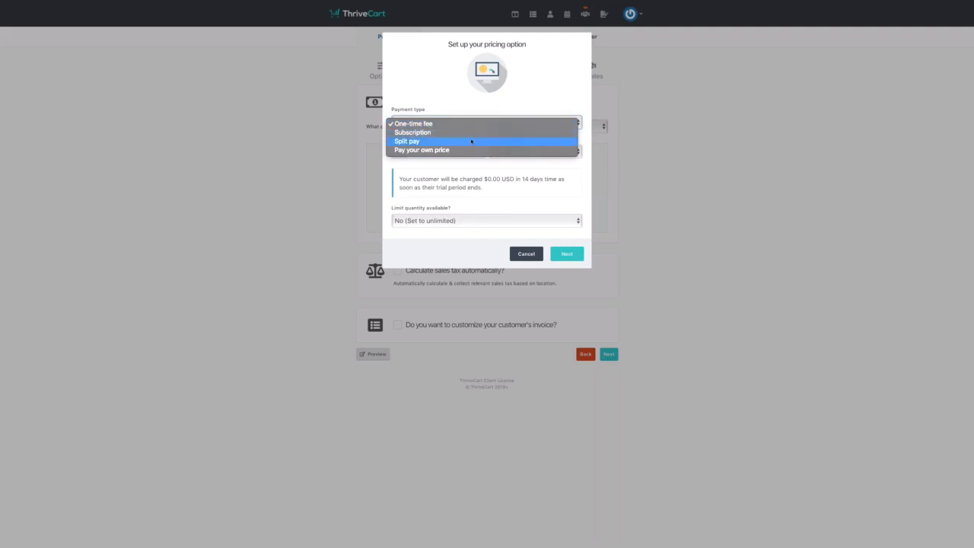
{"action": "left_click", "coordinate": [472, 142]}
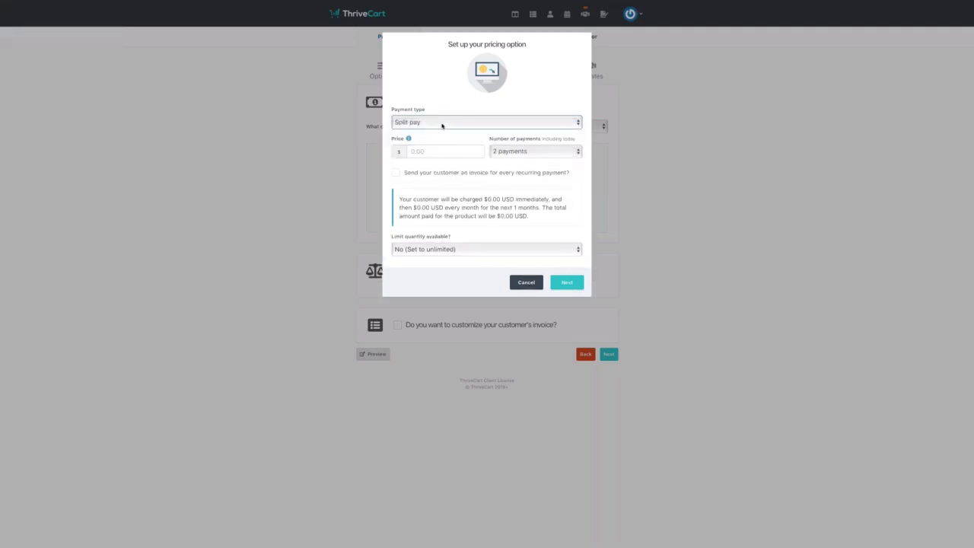
{"action": "left_click", "coordinate": [442, 124]}
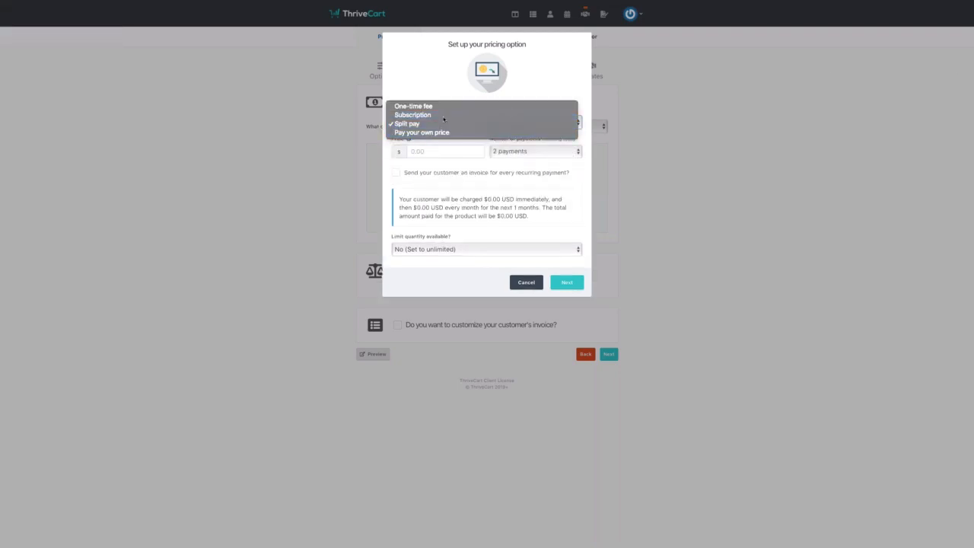
{"action": "left_click", "coordinate": [443, 115]}
{"action": "left_click", "coordinate": [491, 155]}
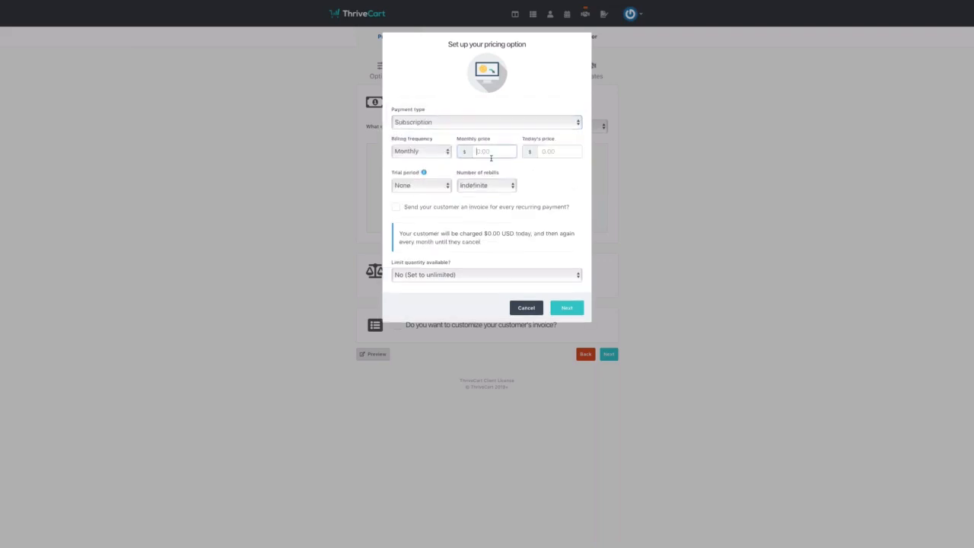
{"action": "left_click", "coordinate": [531, 152]}
{"action": "type", "text": "1"}
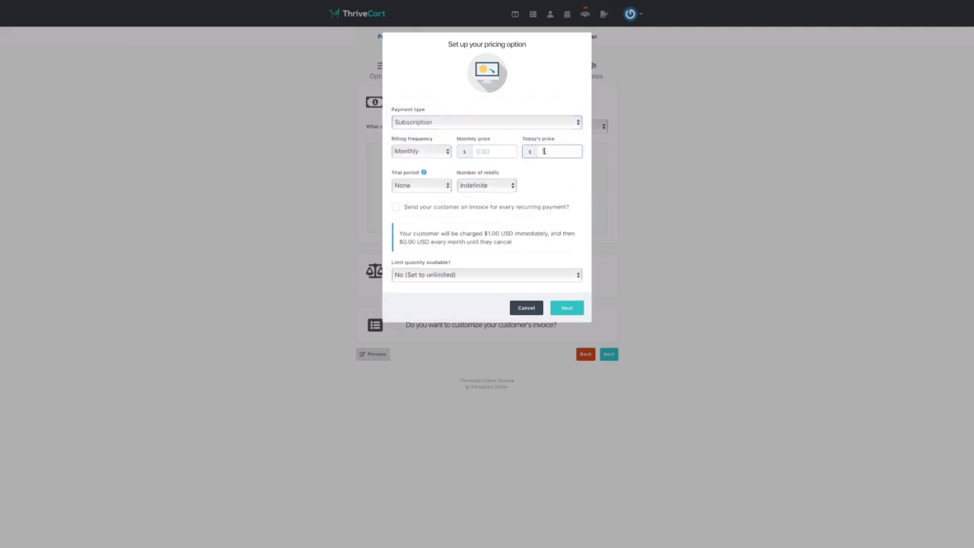
{"action": "left_click", "coordinate": [483, 153]}
{"action": "type", "text": "7"}
{"action": "left_click", "coordinate": [532, 176]}
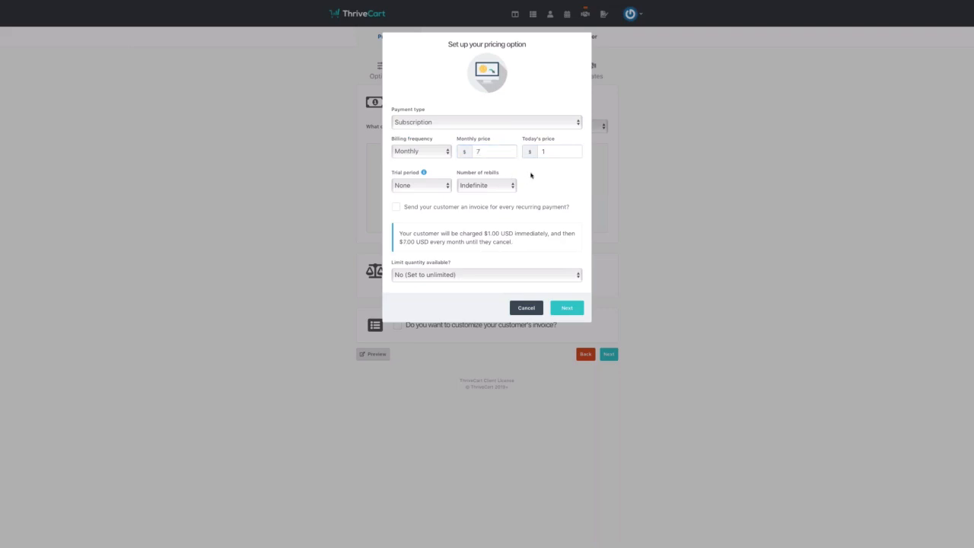
- Set a 14-day trial with Indefinite rebills, then change the payment type to Split pay
{"action": "left_click", "coordinate": [445, 186]}
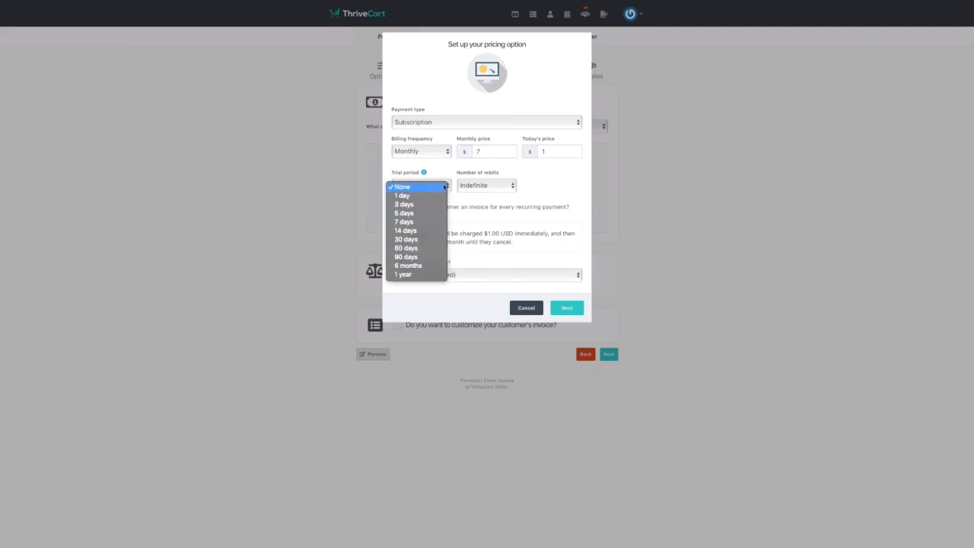
{"action": "left_click", "coordinate": [435, 229]}
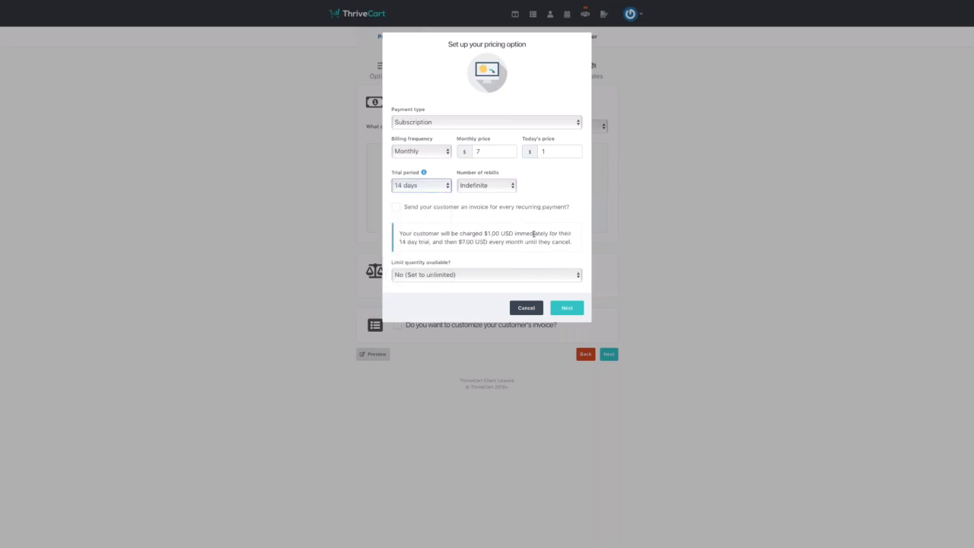
{"action": "left_click", "coordinate": [491, 185]}
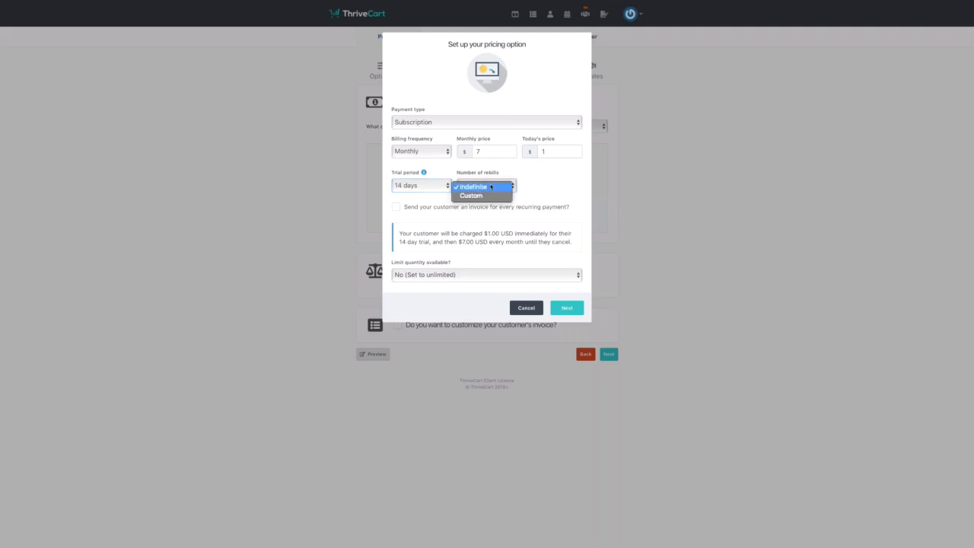
{"action": "left_click", "coordinate": [519, 174]}
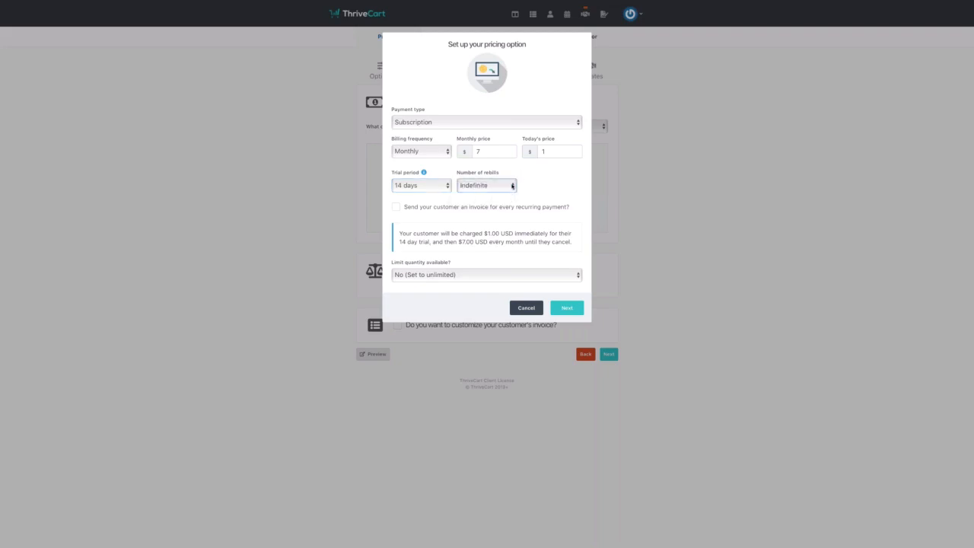
{"action": "left_click", "coordinate": [484, 123]}
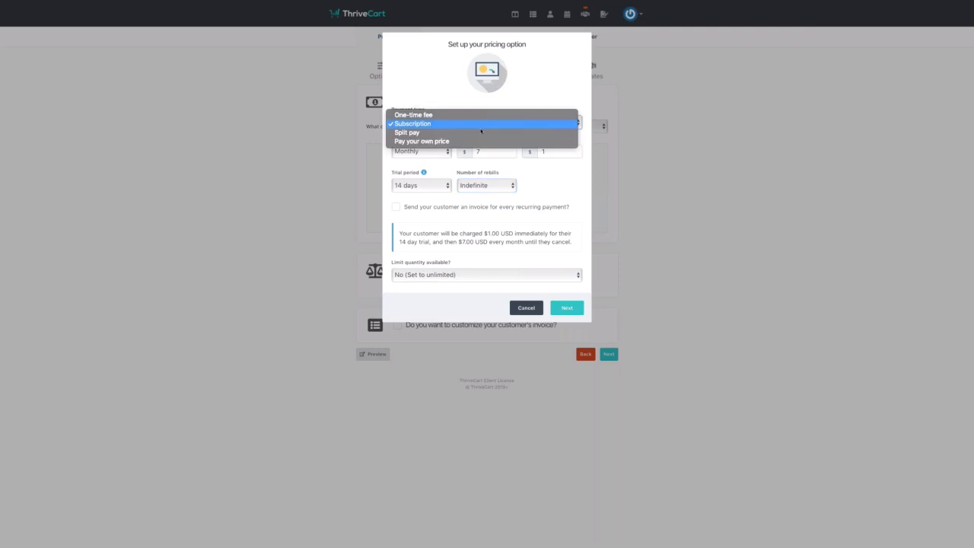
{"action": "left_click", "coordinate": [481, 132]}
- Enter four $50 payments, limit quantity to 10, and save the Split pay (4x $50.00) option
{"action": "left_click", "coordinate": [469, 150]}
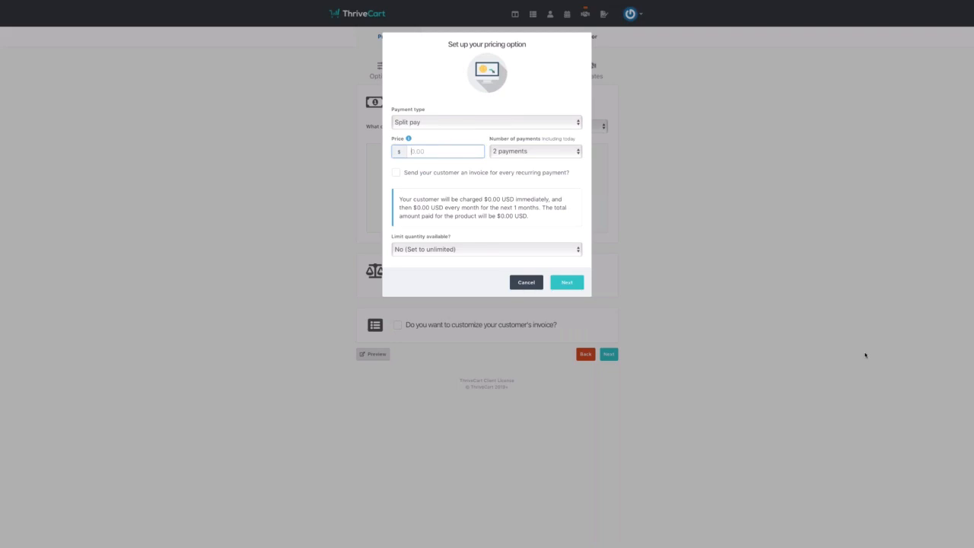
{"action": "type", "text": "50"}
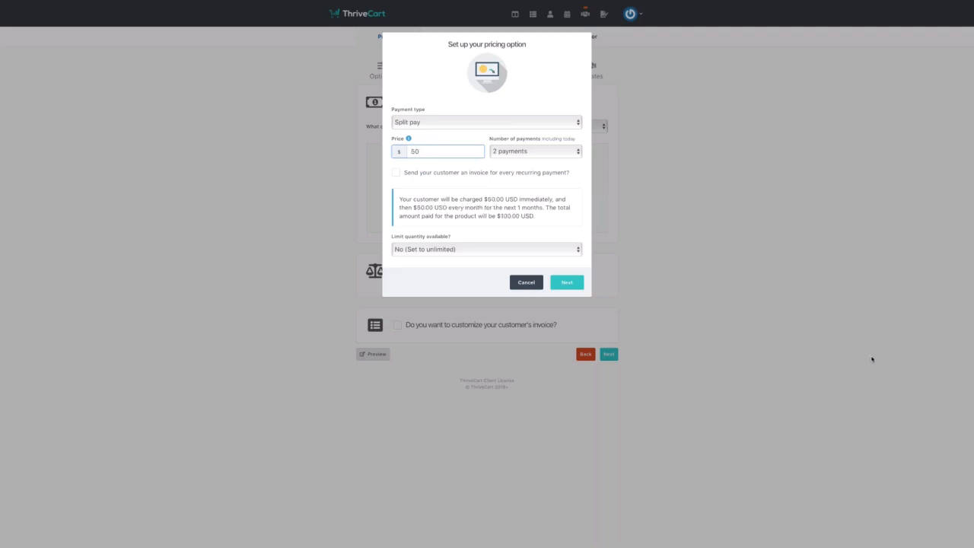
{"action": "left_click", "coordinate": [563, 150]}
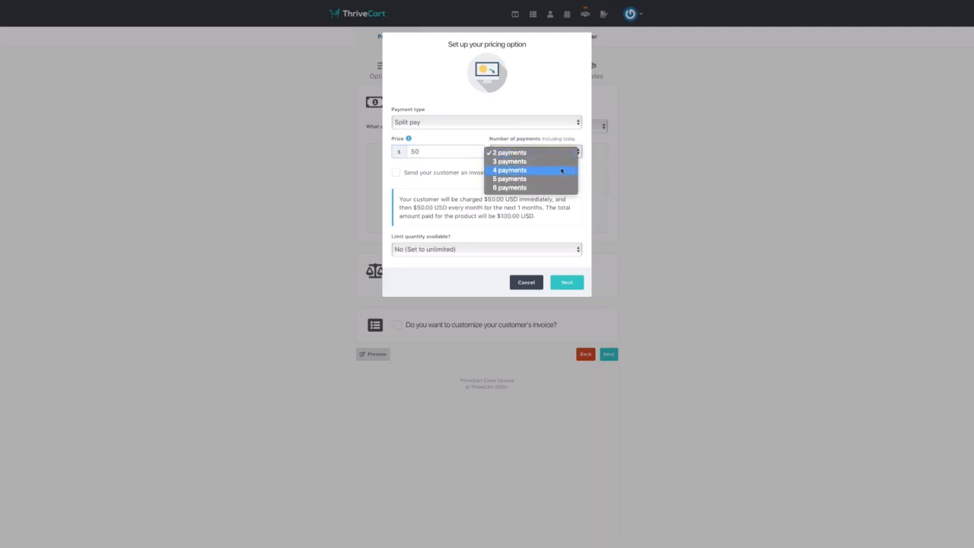
{"action": "left_click", "coordinate": [563, 168]}
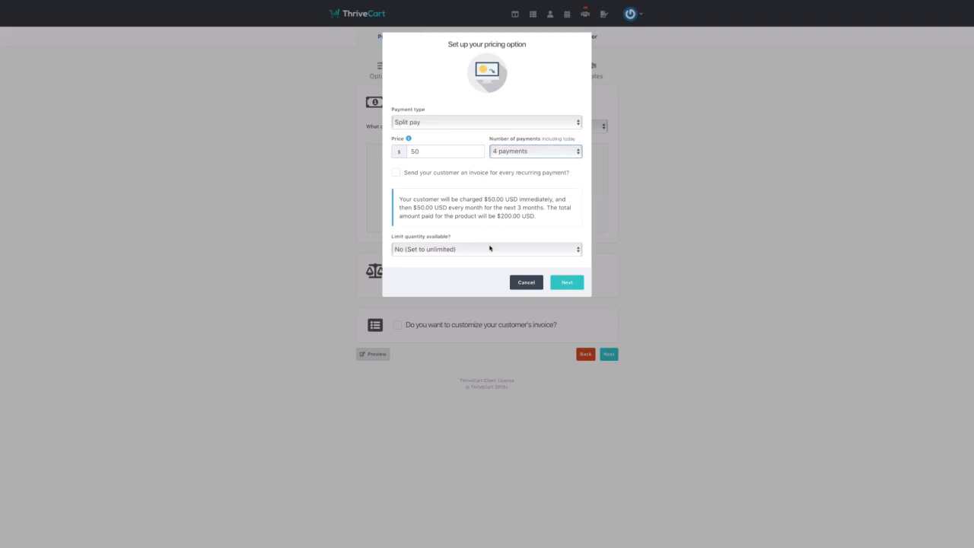
{"action": "left_click", "coordinate": [489, 248]}
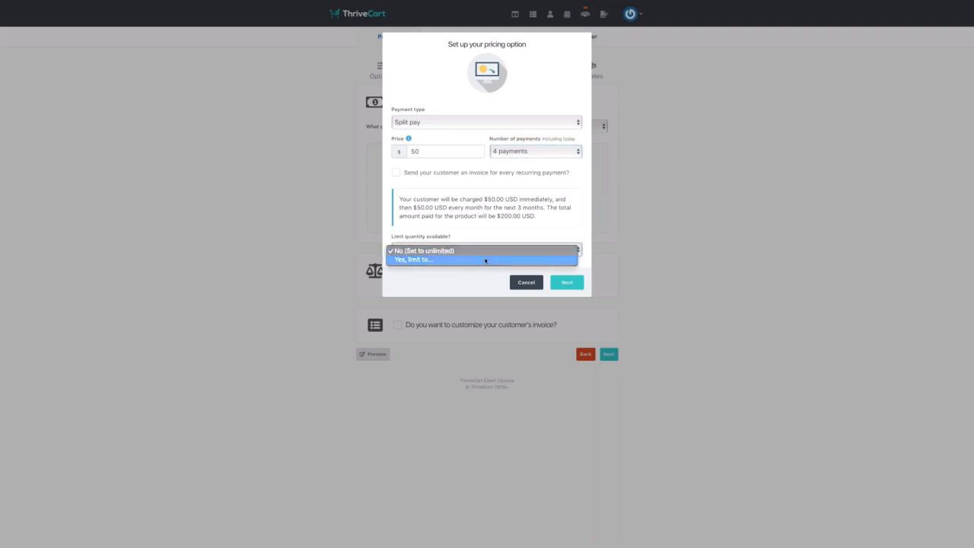
{"action": "left_click", "coordinate": [482, 259]}
{"action": "left_click", "coordinate": [502, 251]}
{"action": "type", "text": "10"}
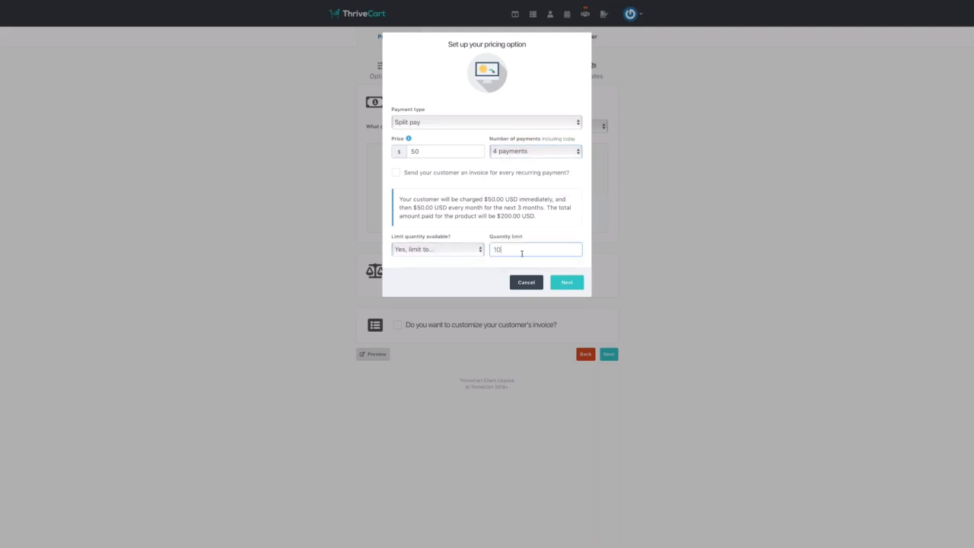
{"action": "left_click", "coordinate": [567, 283]}
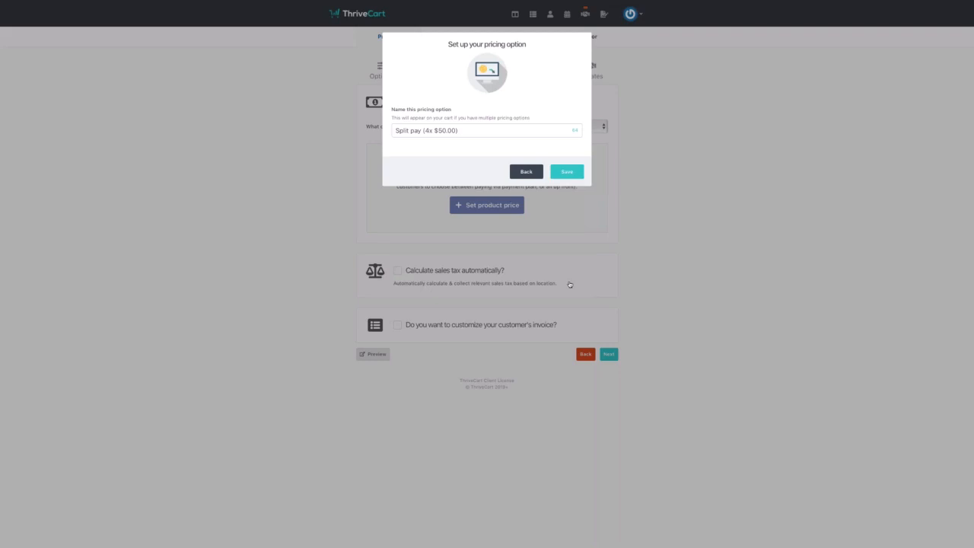
{"action": "left_click", "coordinate": [577, 174]}
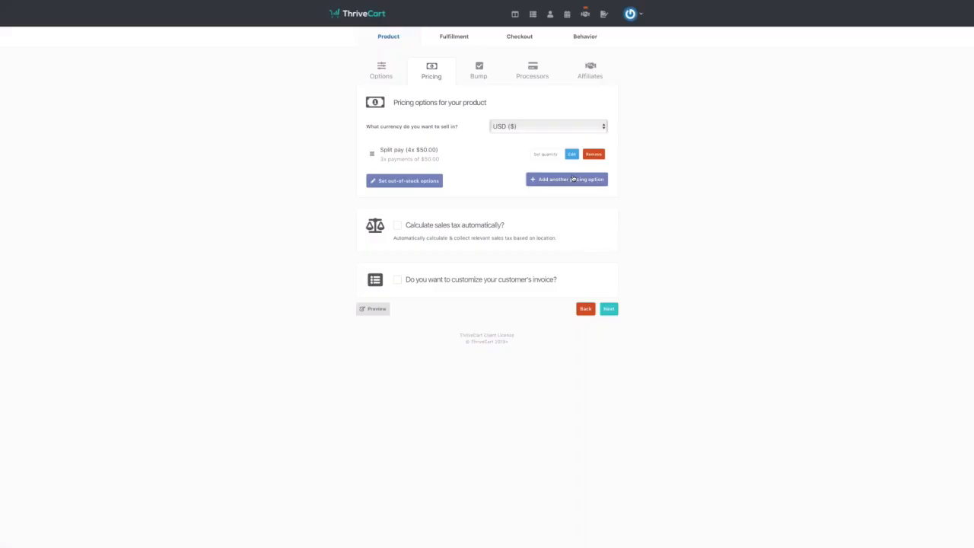
- Review the out-of-stock settings, leaving the cart replaced by a message, and close them
{"action": "left_click", "coordinate": [429, 183]}
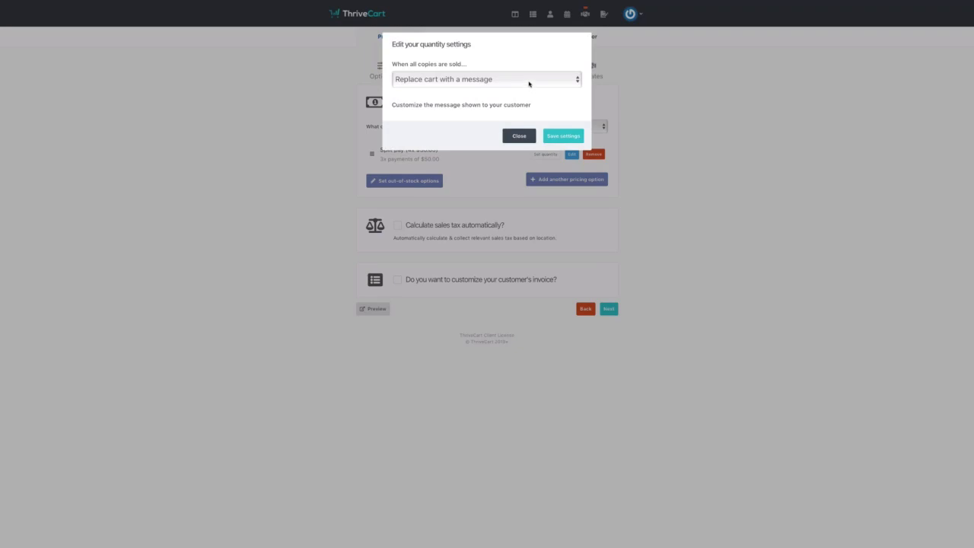
{"action": "left_click", "coordinate": [529, 80]}
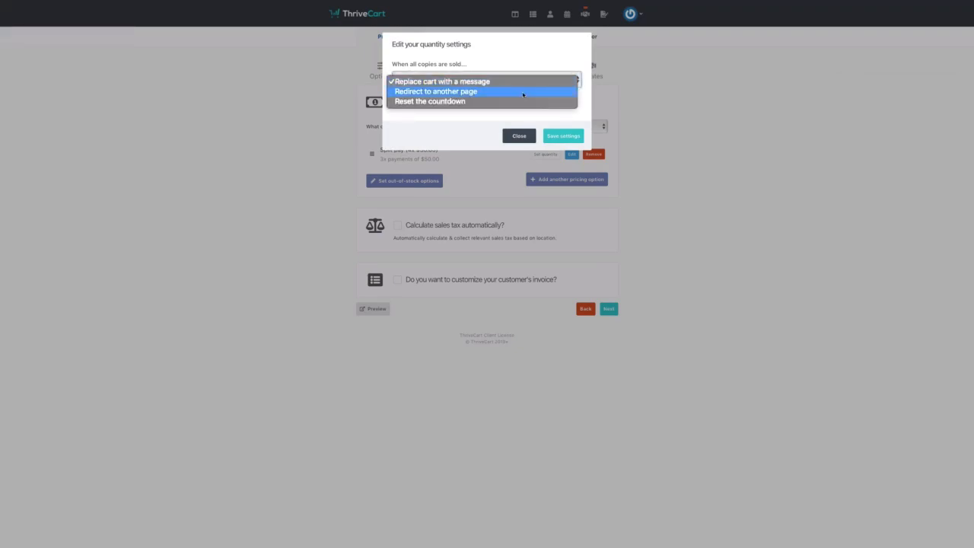
{"action": "left_click", "coordinate": [636, 103]}
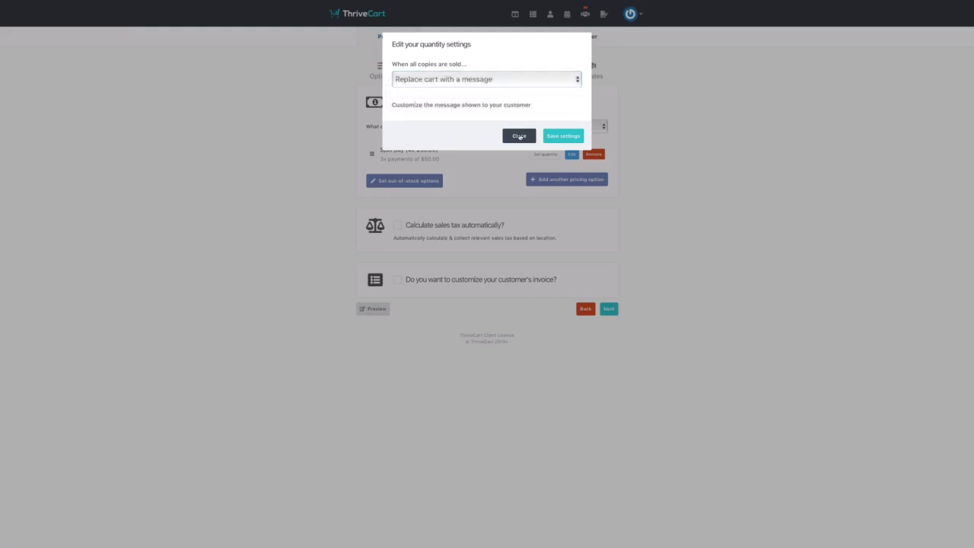
{"action": "left_click", "coordinate": [519, 136]}
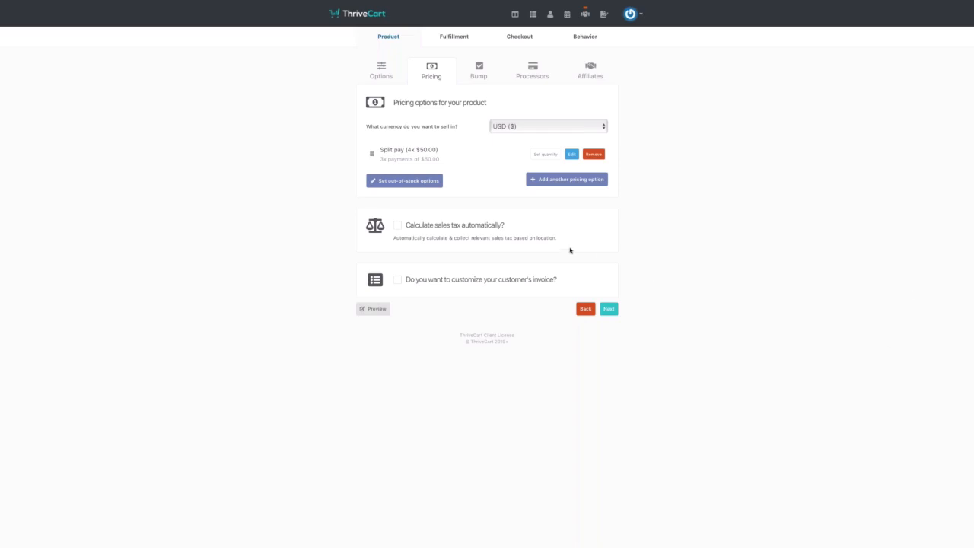
- Tick automatic sales tax, pick category Video training course, and step through to save
{"action": "left_click", "coordinate": [395, 227]}
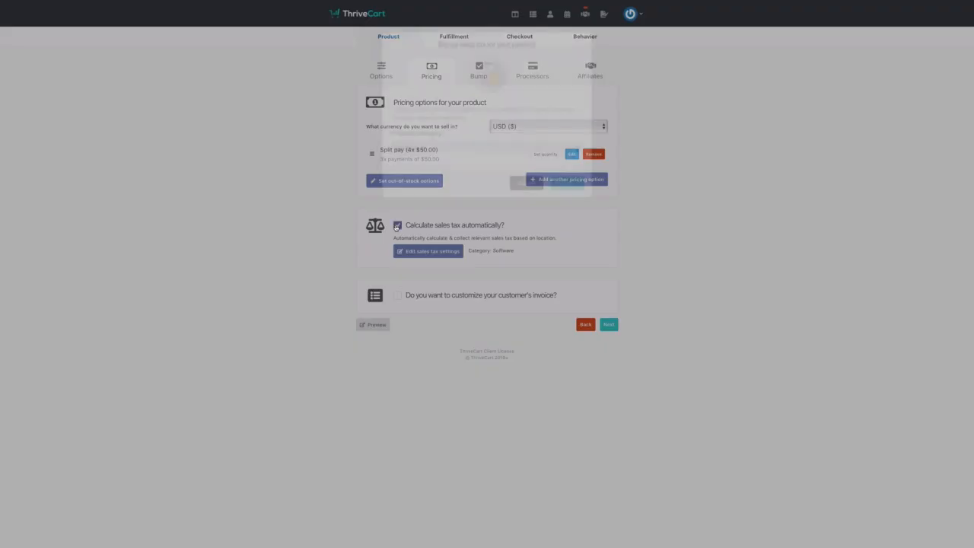
{"action": "left_click", "coordinate": [494, 155]}
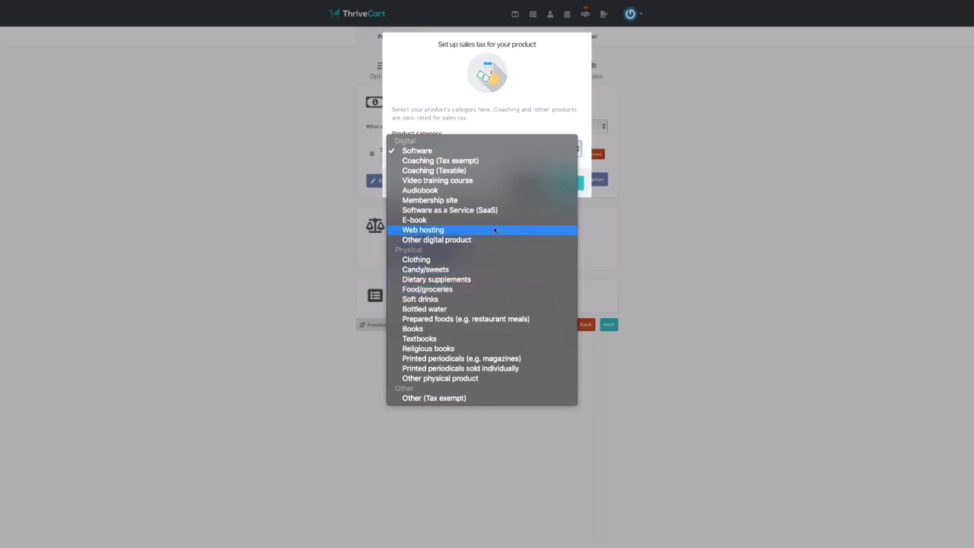
{"action": "left_click", "coordinate": [499, 183]}
{"action": "left_click", "coordinate": [562, 185]}
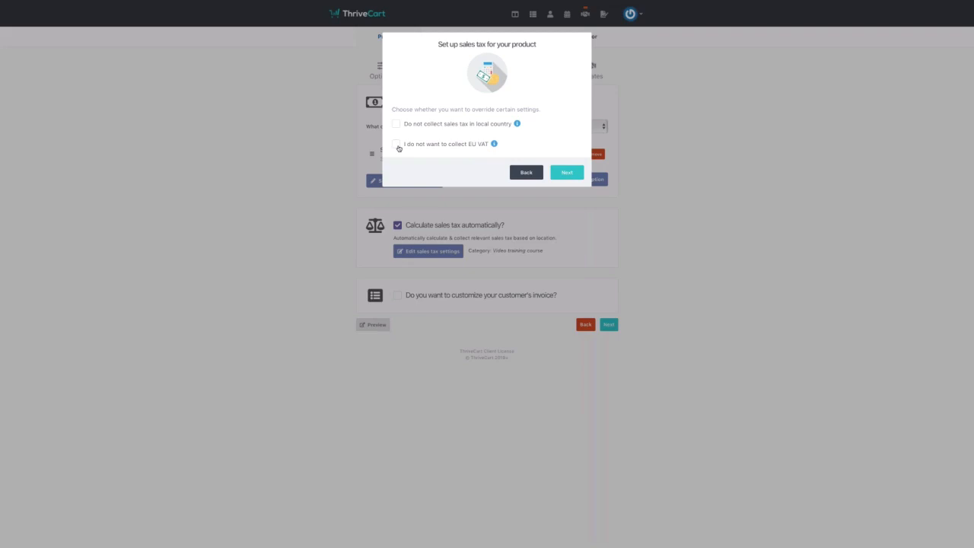
{"action": "left_click", "coordinate": [572, 172]}
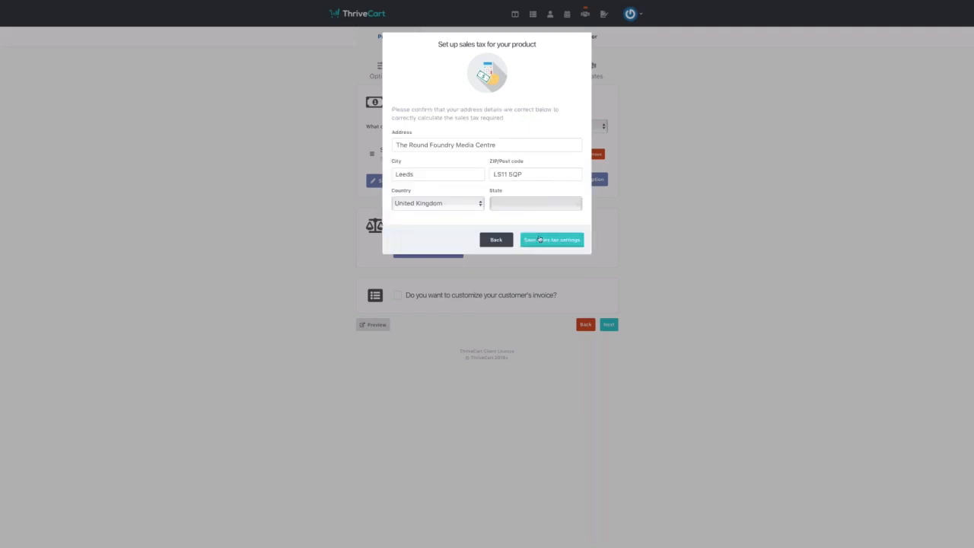
{"action": "left_click", "coordinate": [552, 240]}
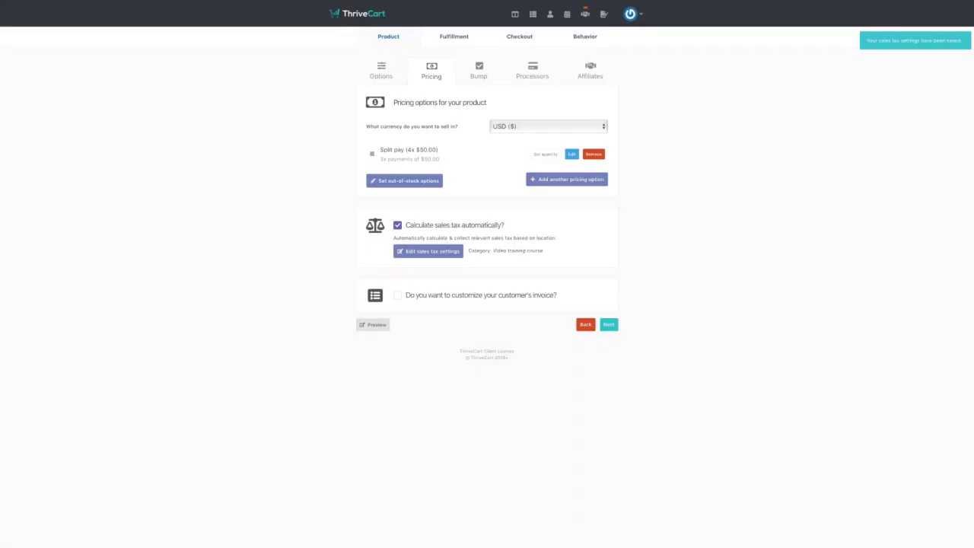
- Enable a custom invoice reading 'Thanks for joining the webinar' and save it
{"action": "left_click", "coordinate": [397, 295]}
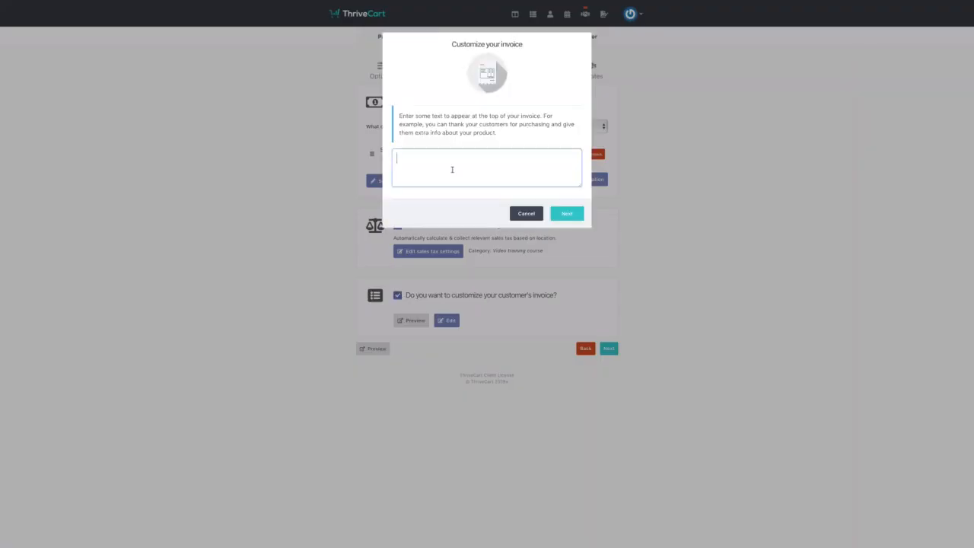
{"action": "type", "text": "Thanks for joining the webinar"}
{"action": "left_click", "coordinate": [567, 213]}
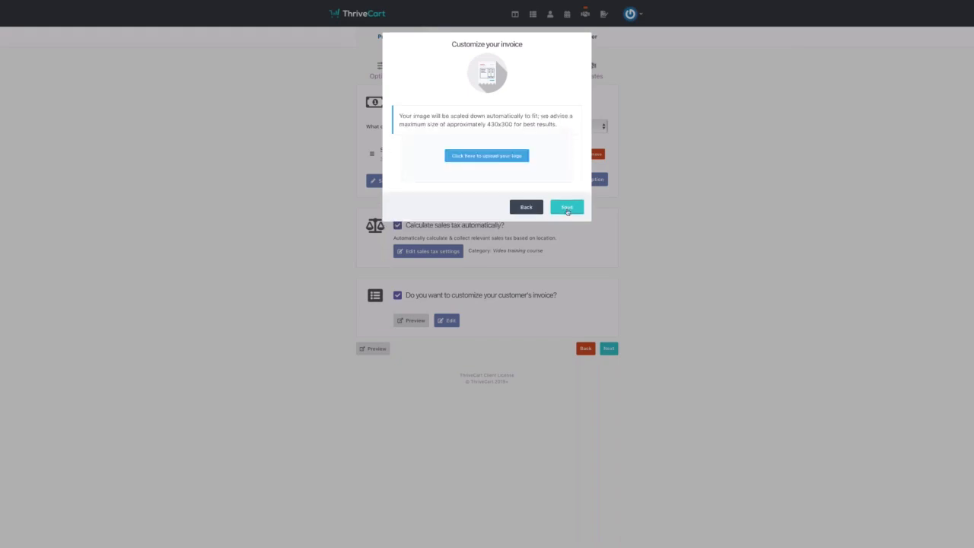
{"action": "left_click", "coordinate": [567, 208]}
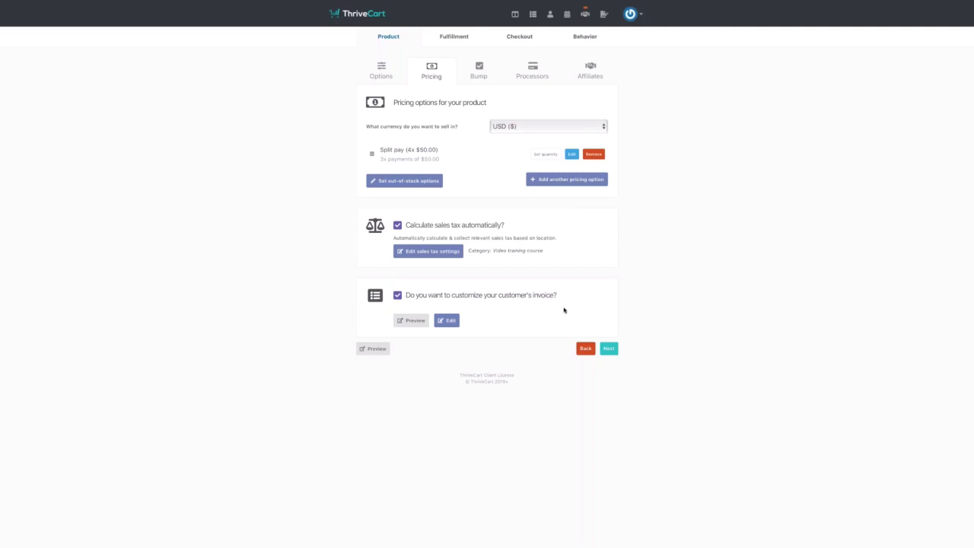
- Continue from the Pricing tab to the Bump tab
{"action": "left_click", "coordinate": [609, 350]}
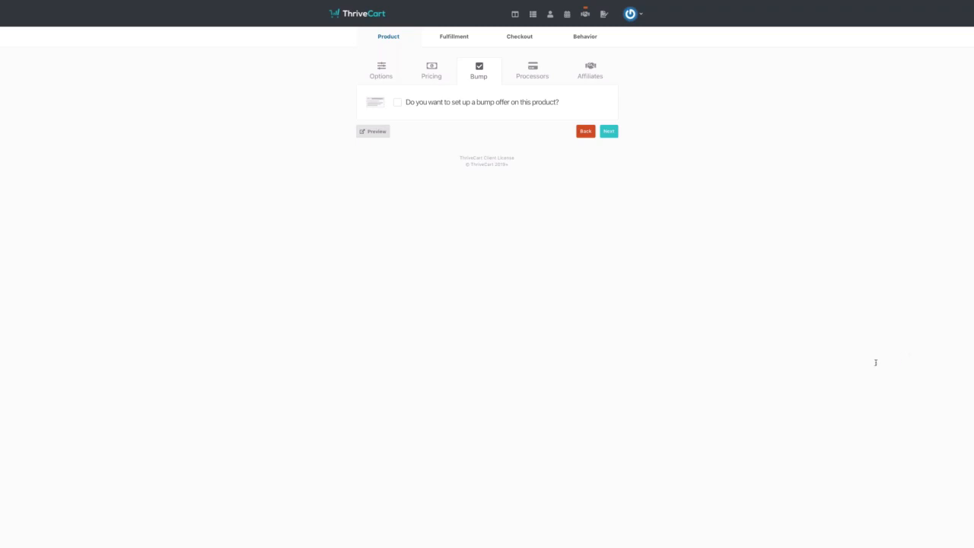
- Enable a digital bump offer named 'Extra Training On Bump Offers' with a price of 50
{"action": "left_click", "coordinate": [397, 106]}
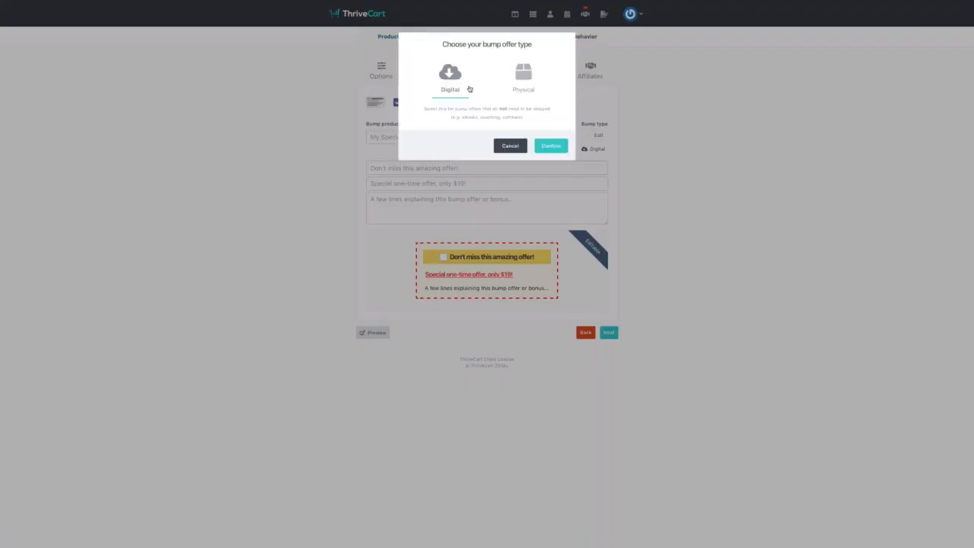
{"action": "left_click", "coordinate": [549, 145]}
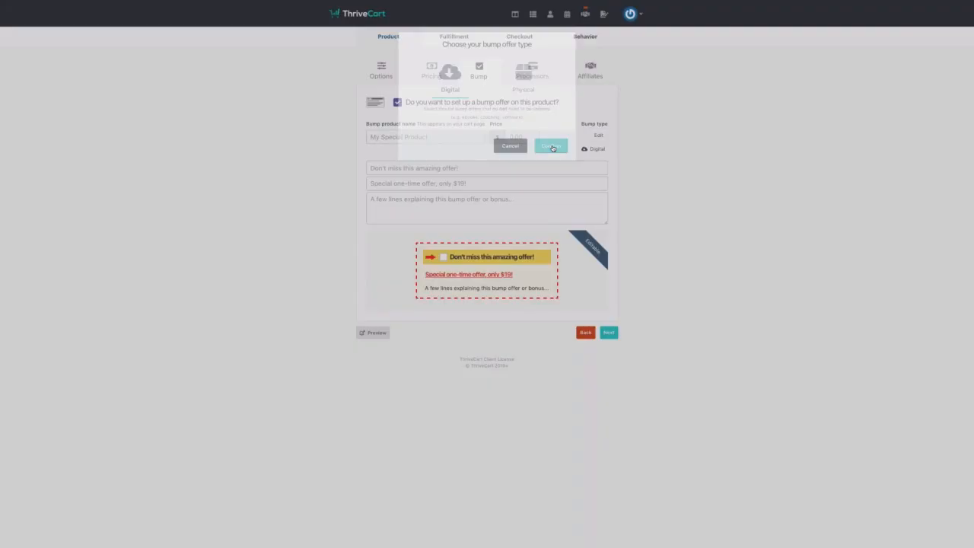
{"action": "left_click", "coordinate": [425, 137]}
{"action": "type", "text": "Ext"}
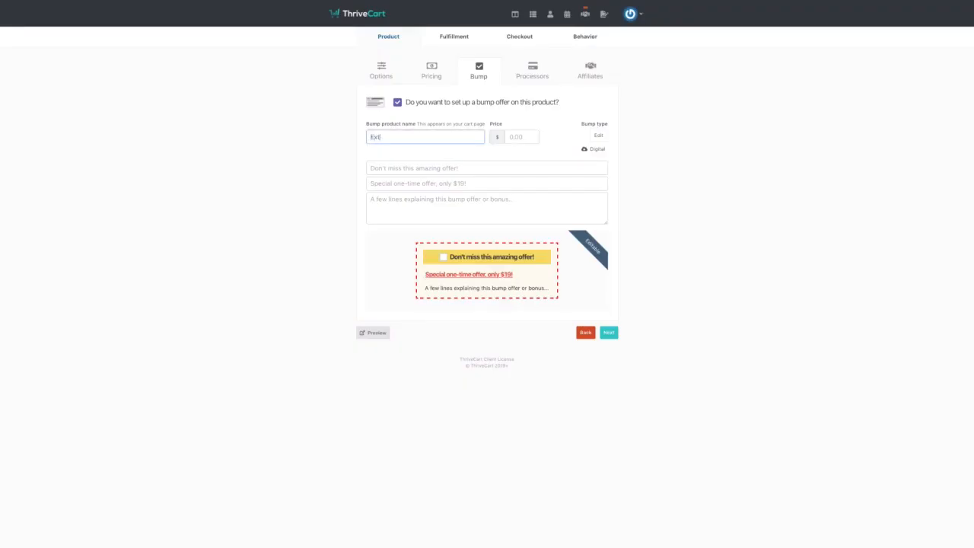
{"action": "type", "text": "ra Training On Bump Offers"}
{"action": "left_click", "coordinate": [526, 140]}
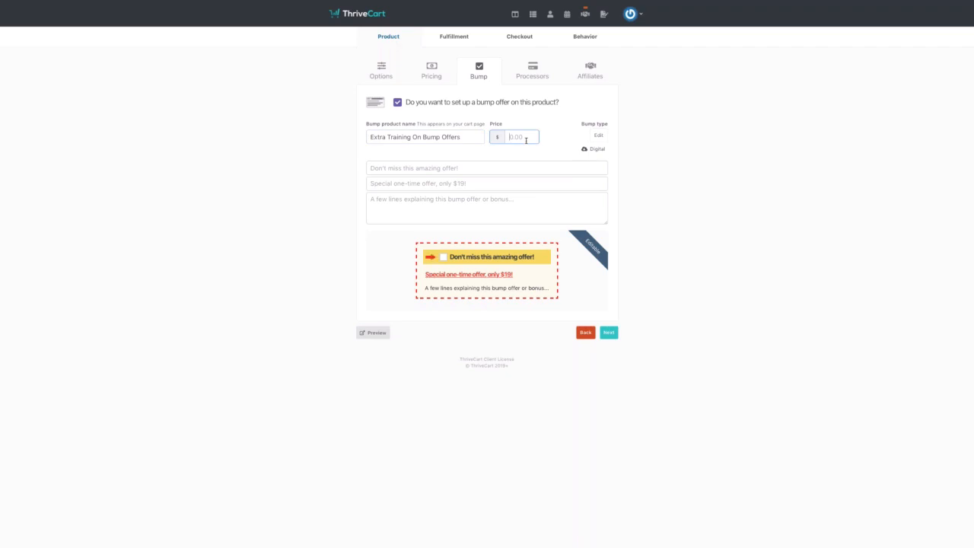
{"action": "type", "text": "50"}
{"action": "left_click", "coordinate": [483, 169]}
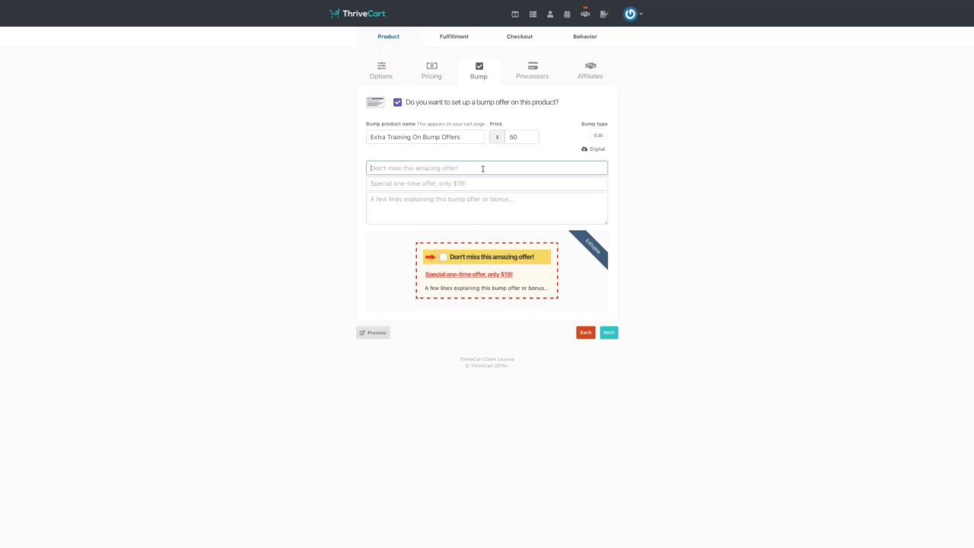
- Enter the bump headline 'PDf Transcripts Of The Webinar'
{"action": "type", "text": "PDf"}
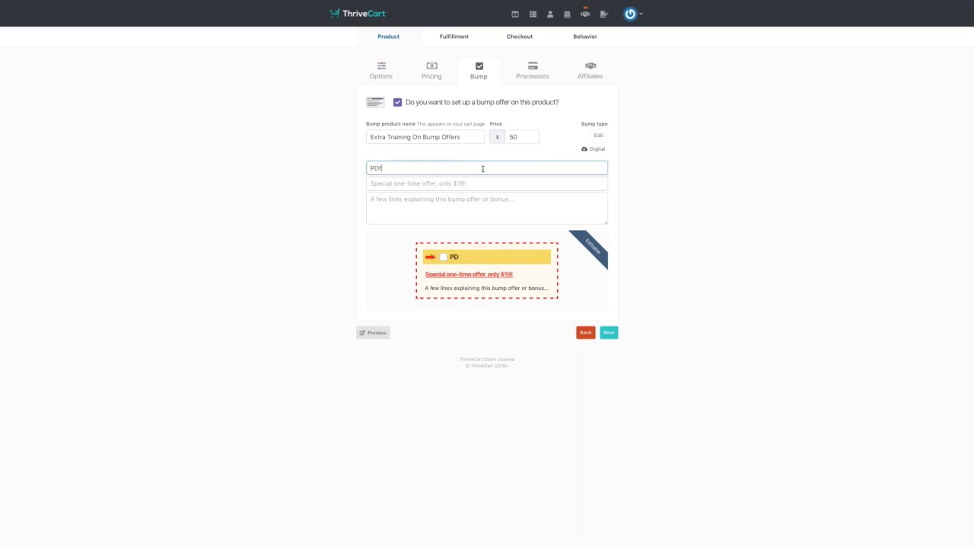
{"action": "type", "text": " Transcripts Of We"}
{"action": "key", "text": "BackSpace"}
{"action": "key", "text": "BackSpace"}
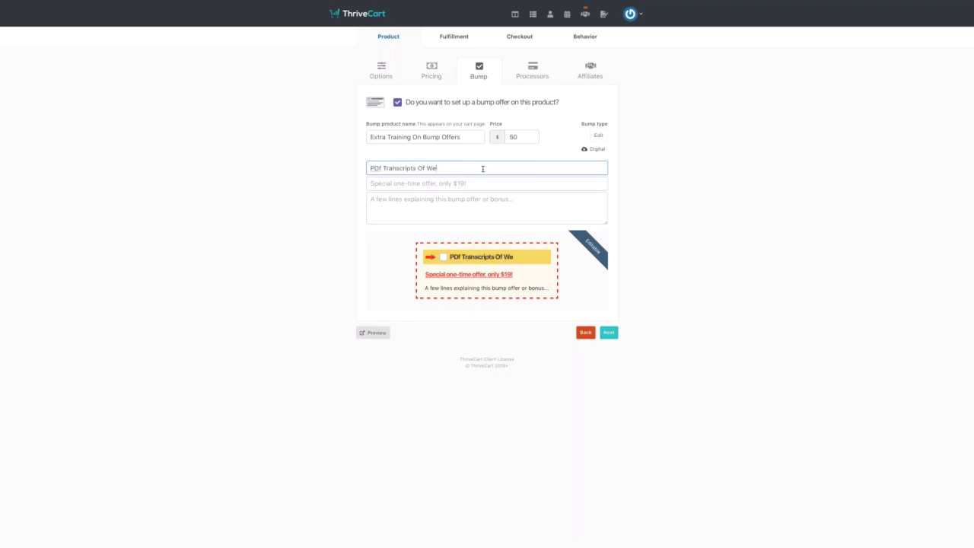
{"action": "type", "text": "The Webinar"}
- Add the offer line 'Normally $99 today just $50', correcting the misspelling of 'Normally'
{"action": "left_click", "coordinate": [455, 183]}
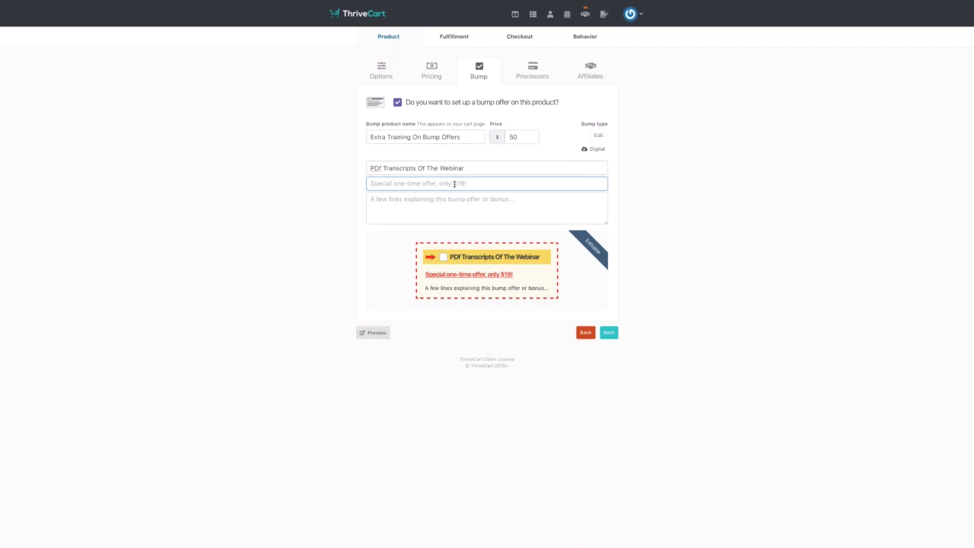
{"action": "type", "text": "Normalyl "}
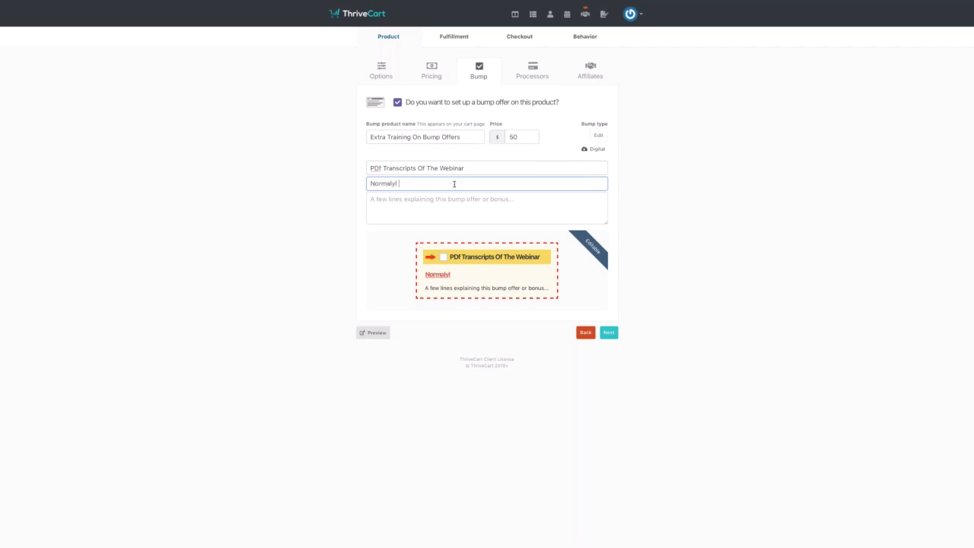
{"action": "type", "text": "$99 today just $50"}
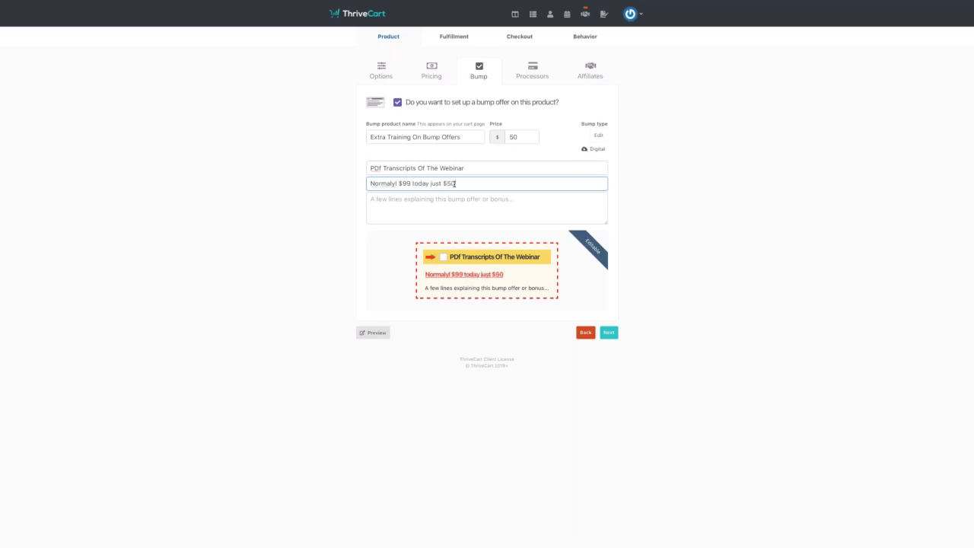
{"action": "left_click", "coordinate": [446, 199]}
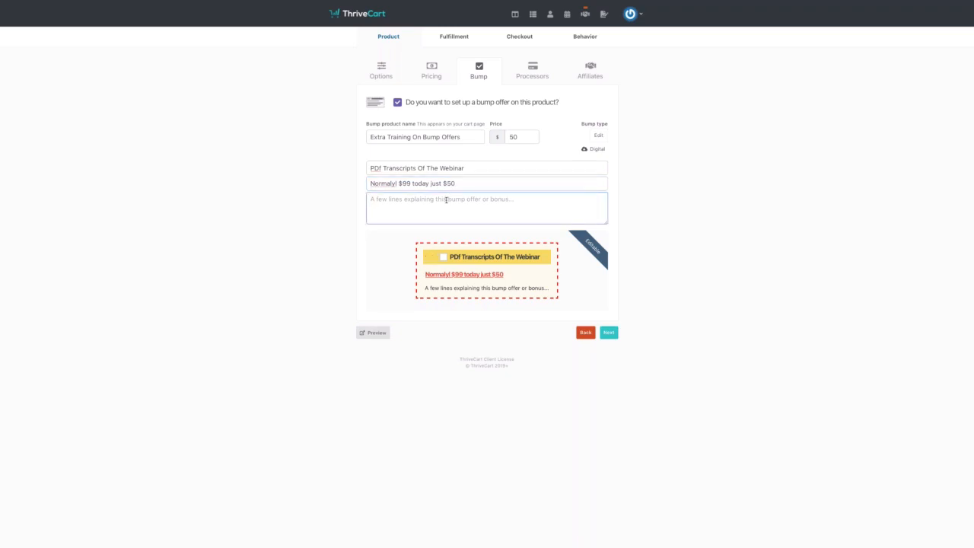
{"action": "left_click", "coordinate": [396, 183]}
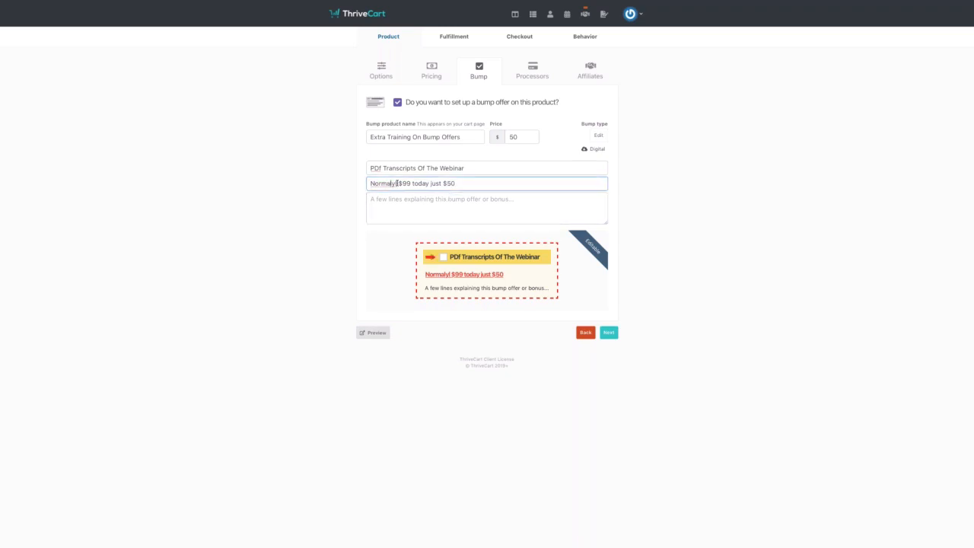
{"action": "type", "text": "l"}
{"action": "left_click", "coordinate": [393, 199]}
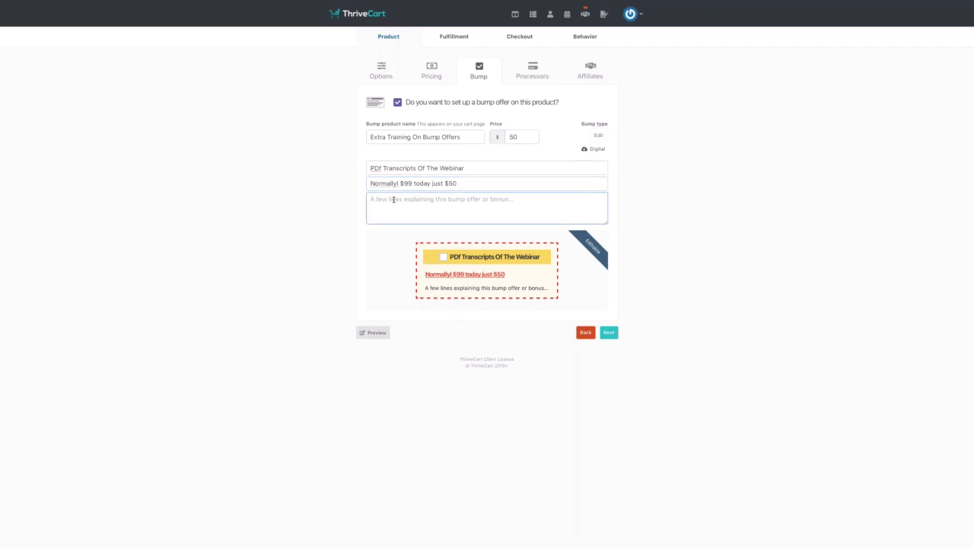
{"action": "right_click", "coordinate": [383, 183]}
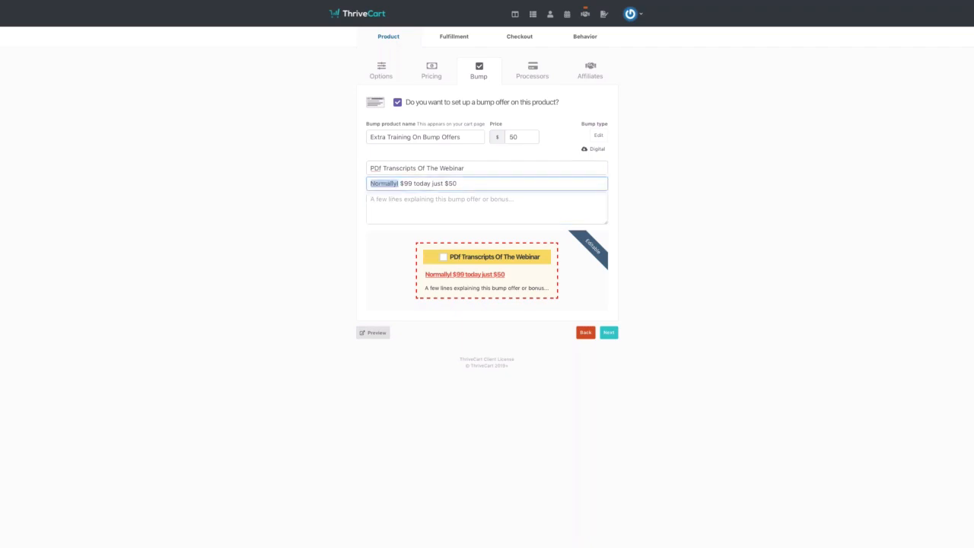
{"action": "left_click", "coordinate": [388, 187]}
- Write the bump description 'Get professional webinar notes with all the key features in. Print out to quickly refer to'
{"action": "left_click", "coordinate": [386, 203]}
{"action": "type", "text": "Get "}
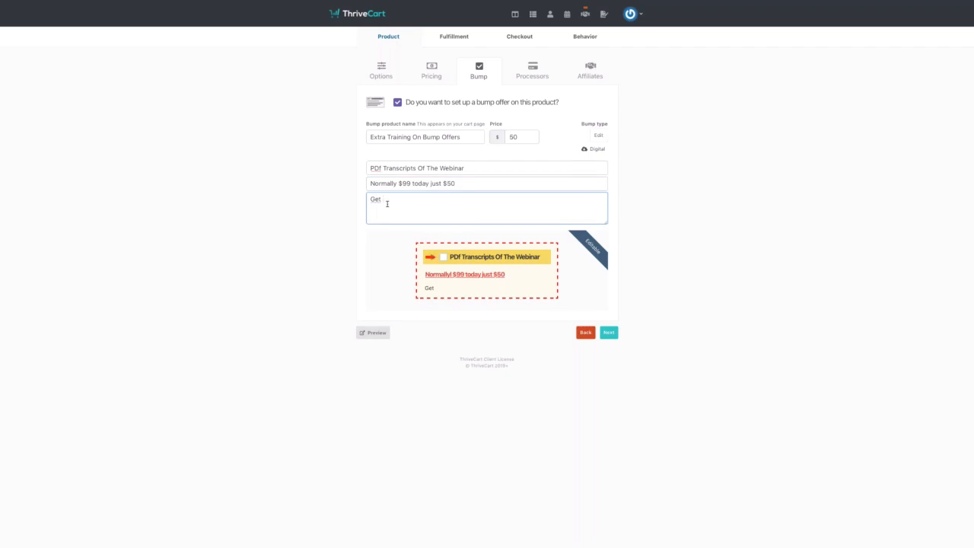
{"action": "type", "text": "professional webinar notes with all t"}
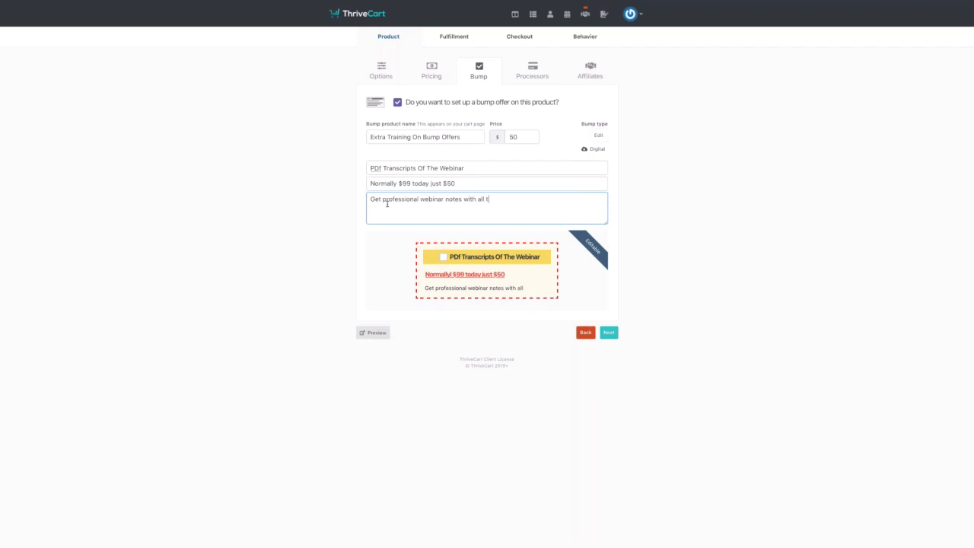
{"action": "type", "text": "he key features"}
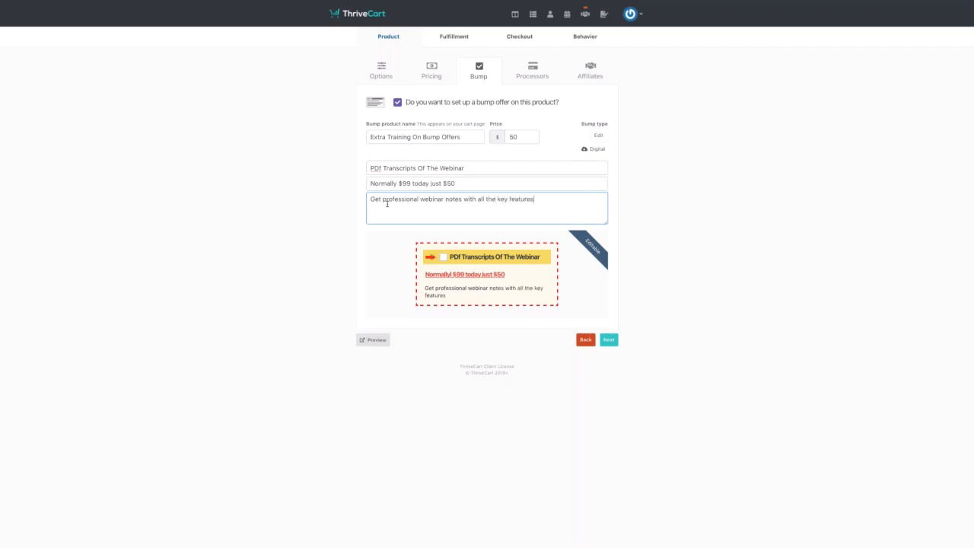
{"action": "type", "text": " in. Print out to quickly refer to."}
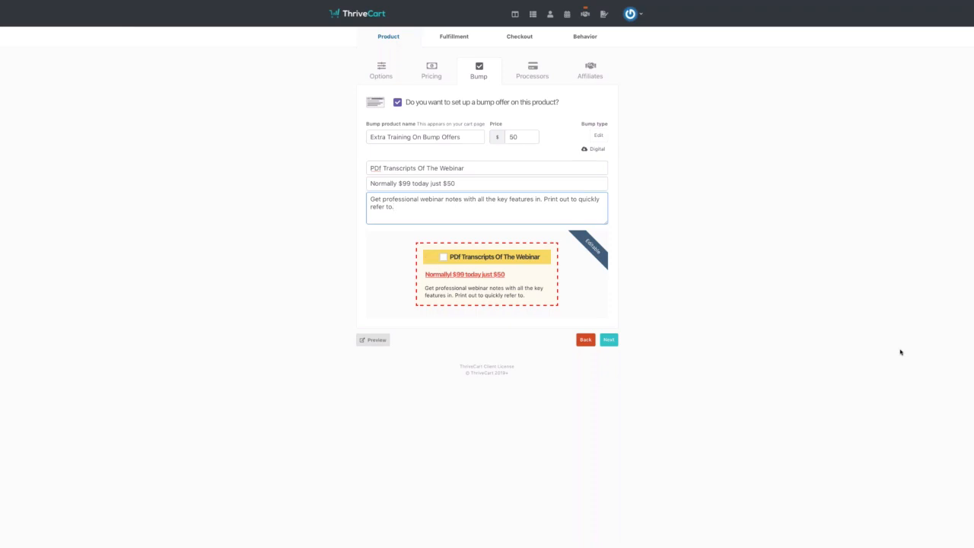
{"action": "left_click", "coordinate": [482, 183]}
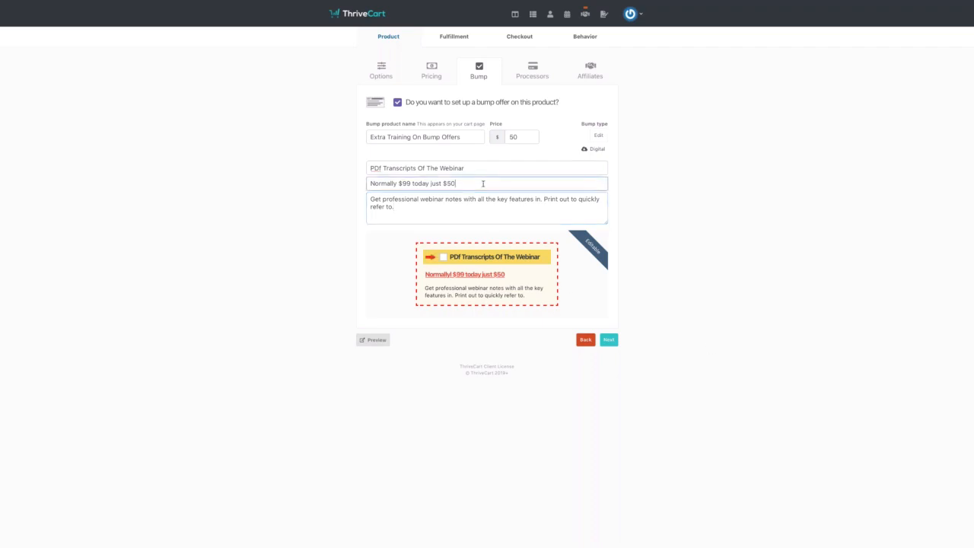
{"action": "left_click", "coordinate": [482, 166]}
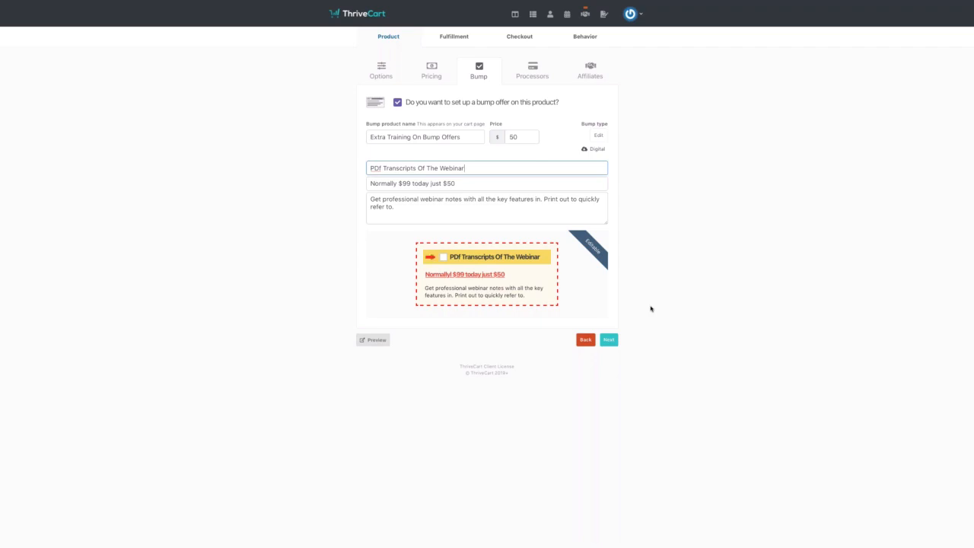
- On the Processors tab, enable Stripe, PayPal and Apple Pay for the product
{"action": "left_click", "coordinate": [609, 341]}
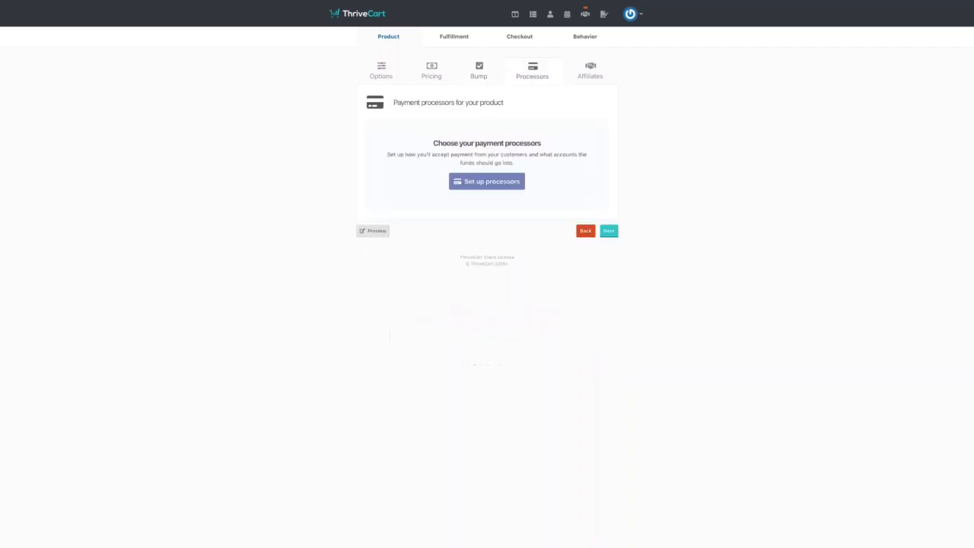
{"action": "left_click", "coordinate": [516, 183]}
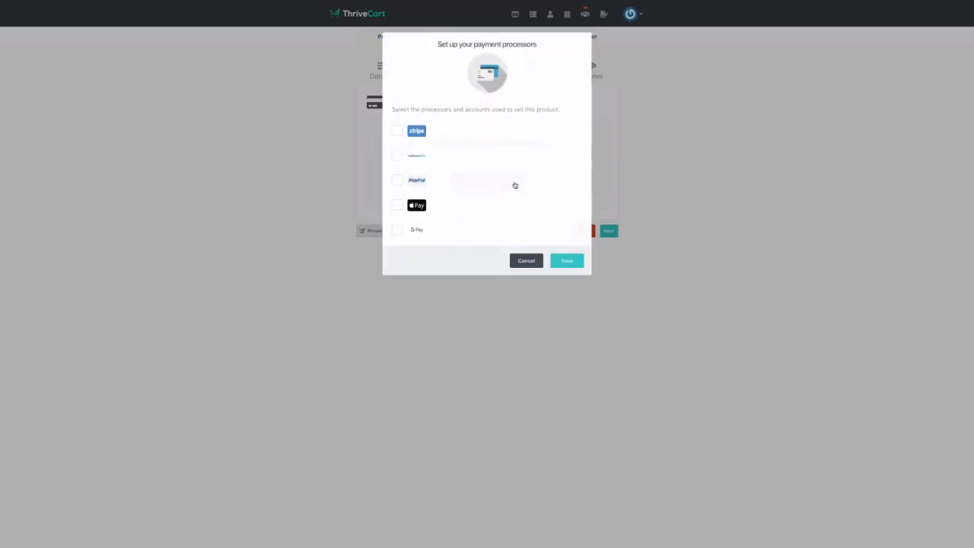
{"action": "left_click", "coordinate": [396, 136]}
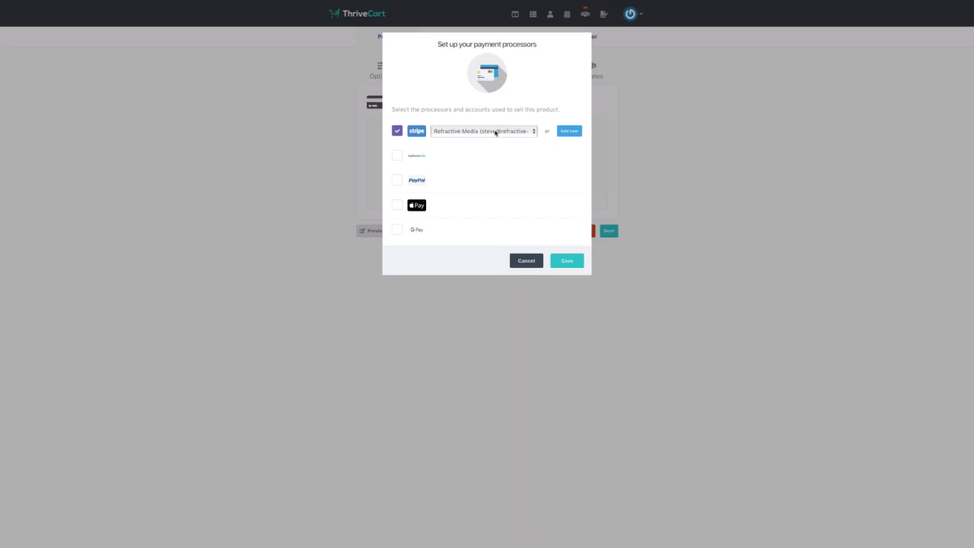
{"action": "left_click", "coordinate": [398, 181]}
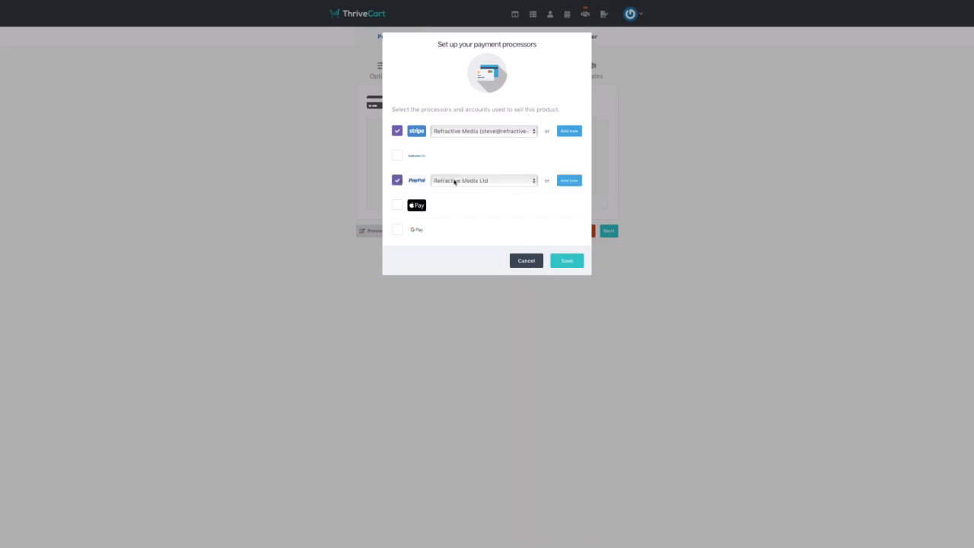
{"action": "left_click", "coordinate": [397, 206]}
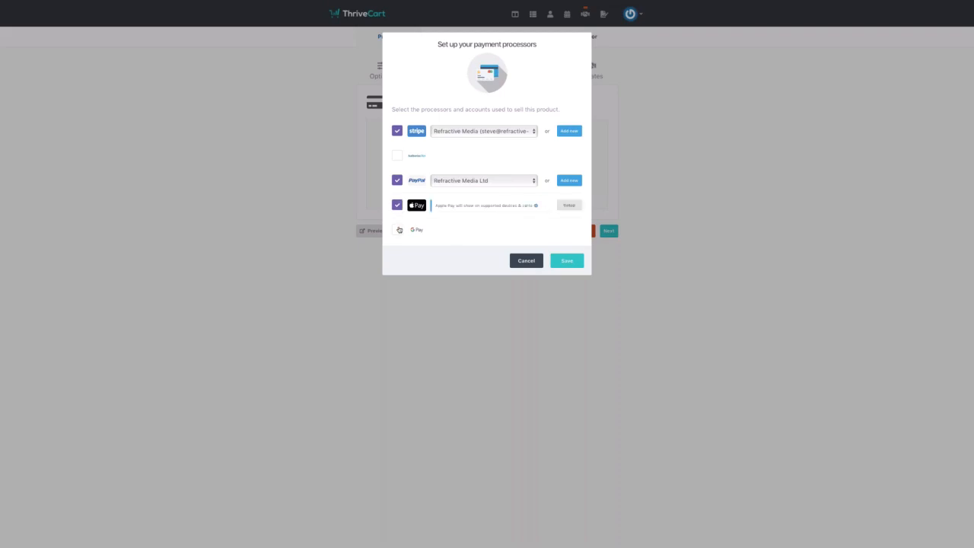
- Tick Google Pay as a fourth payment processor
{"action": "left_click", "coordinate": [397, 229]}
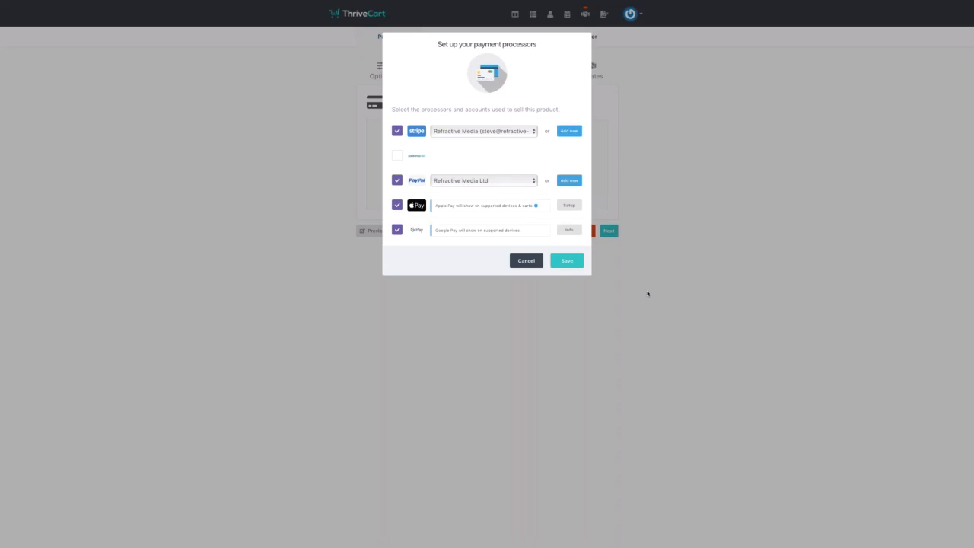
- Save the processors, skip the Affiliates tab and continue to Fulfillment
{"action": "left_click", "coordinate": [567, 261]}
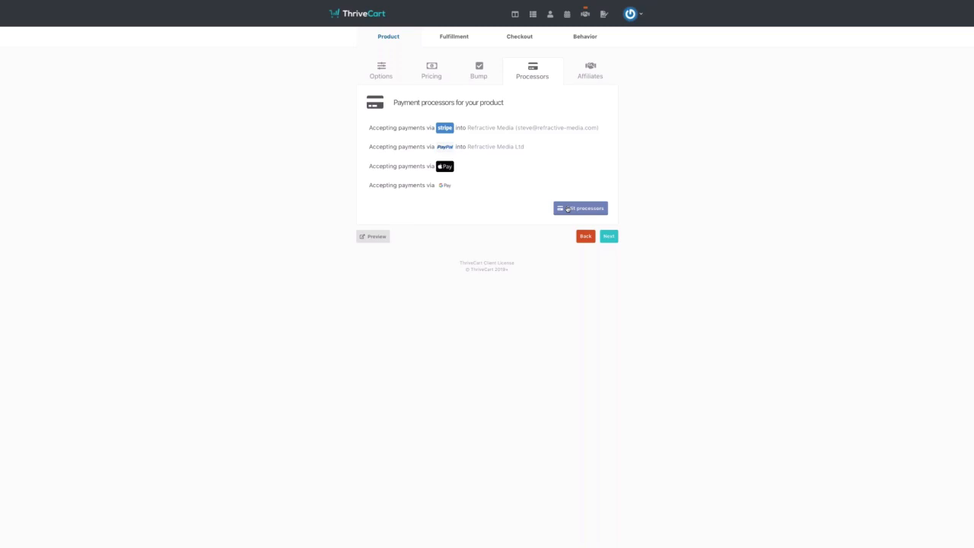
{"action": "left_click", "coordinate": [608, 237]}
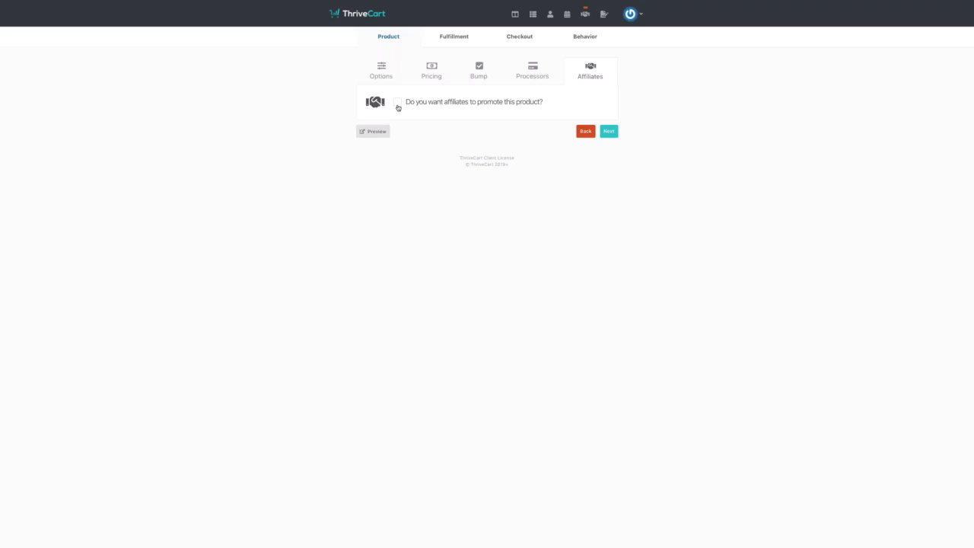
{"action": "left_click", "coordinate": [608, 135]}
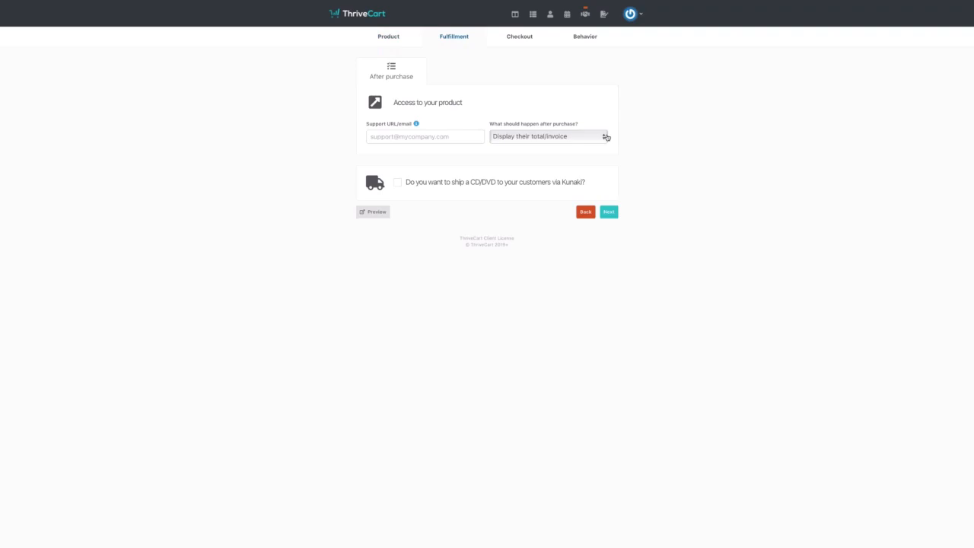
- Enter the support e-mail address and keep 'Display their total/invoice' as the after-purchase action
{"action": "left_click", "coordinate": [407, 136]}
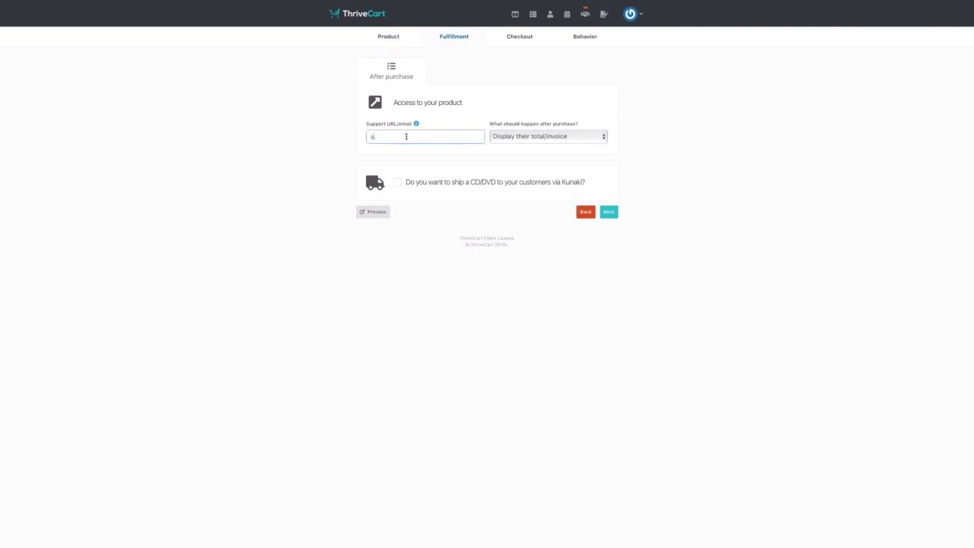
{"action": "left_click", "coordinate": [527, 139]}
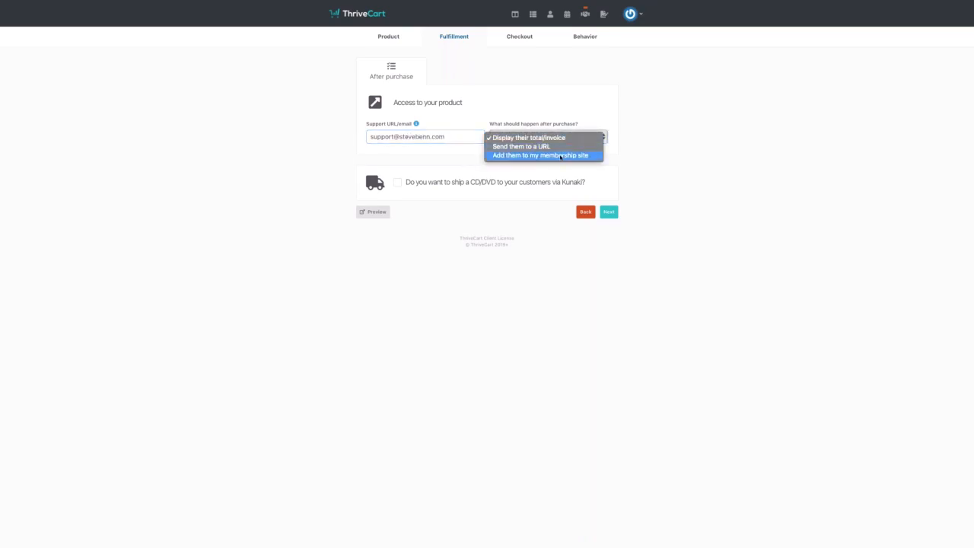
{"action": "left_click", "coordinate": [580, 120]}
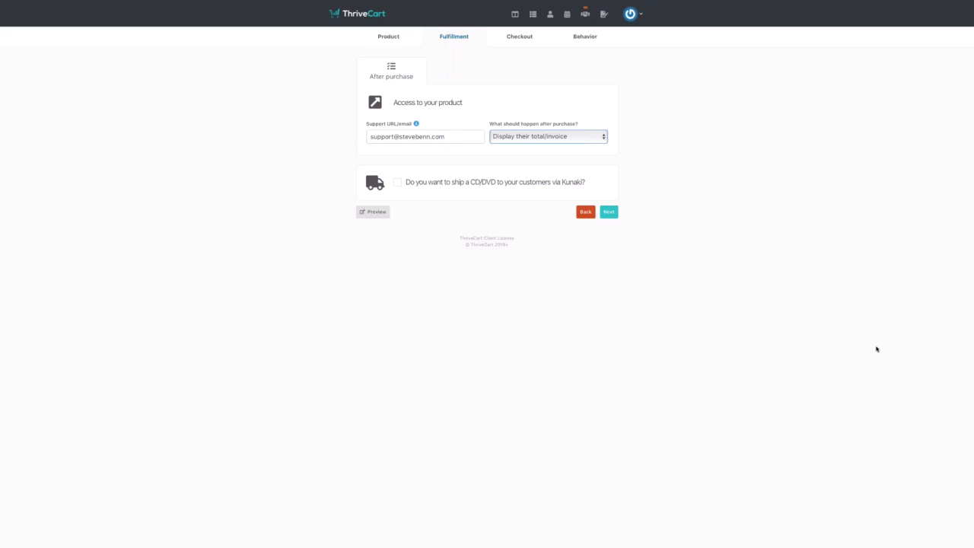
{"action": "left_click", "coordinate": [605, 212]}
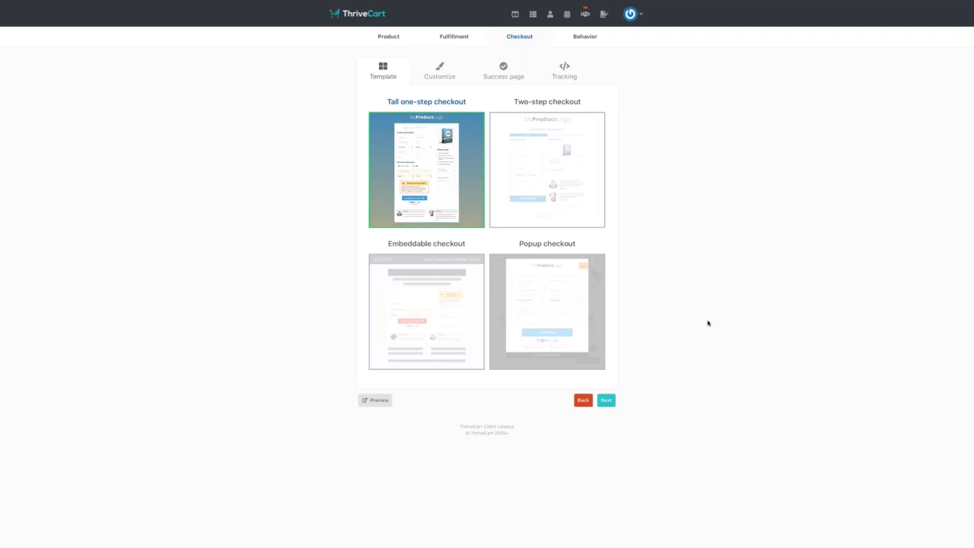
- Pick the Two-step checkout thumbnail on the Template tab
{"action": "left_click", "coordinate": [569, 204]}
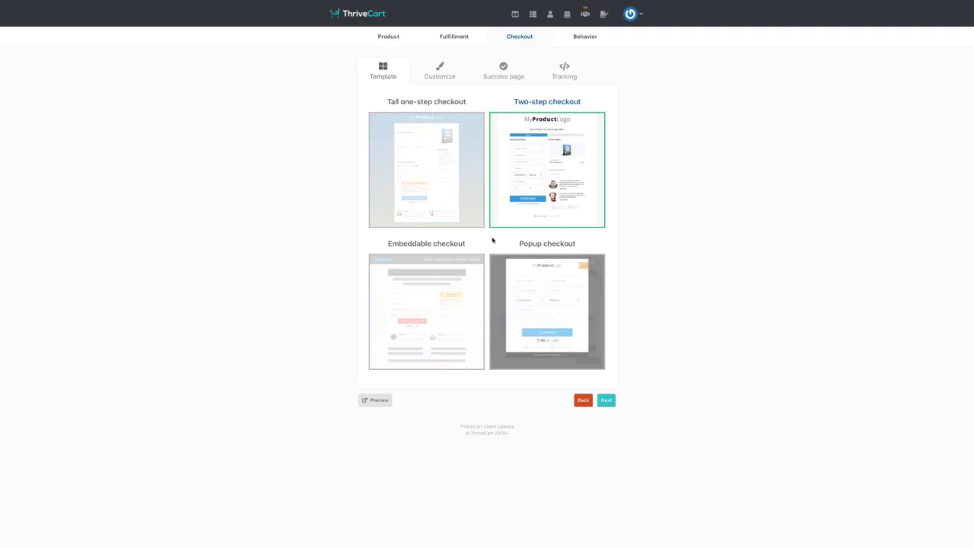
- On the Customize tab, select the second cart layout so the narrow column is on the left
{"action": "left_click", "coordinate": [435, 152]}
{"action": "left_click", "coordinate": [605, 401]}
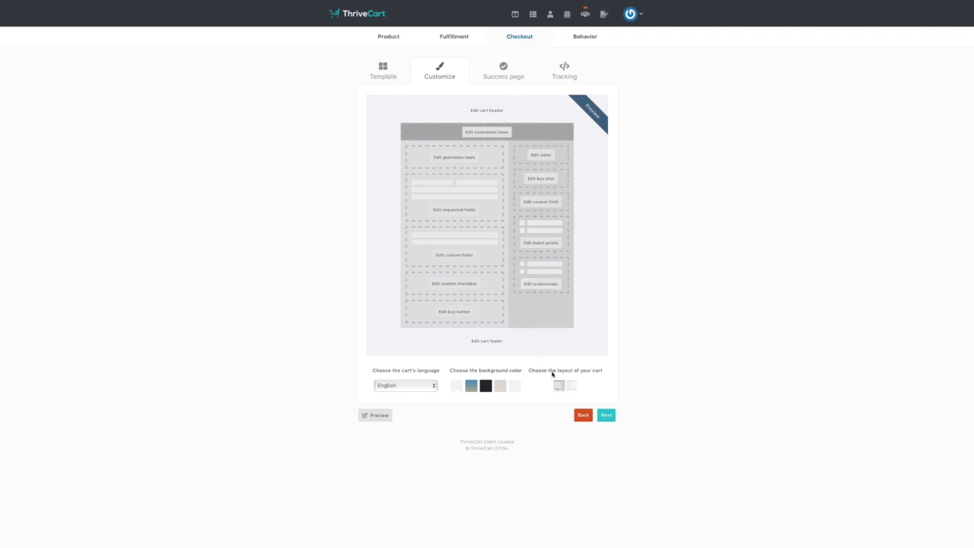
{"action": "left_click", "coordinate": [571, 388]}
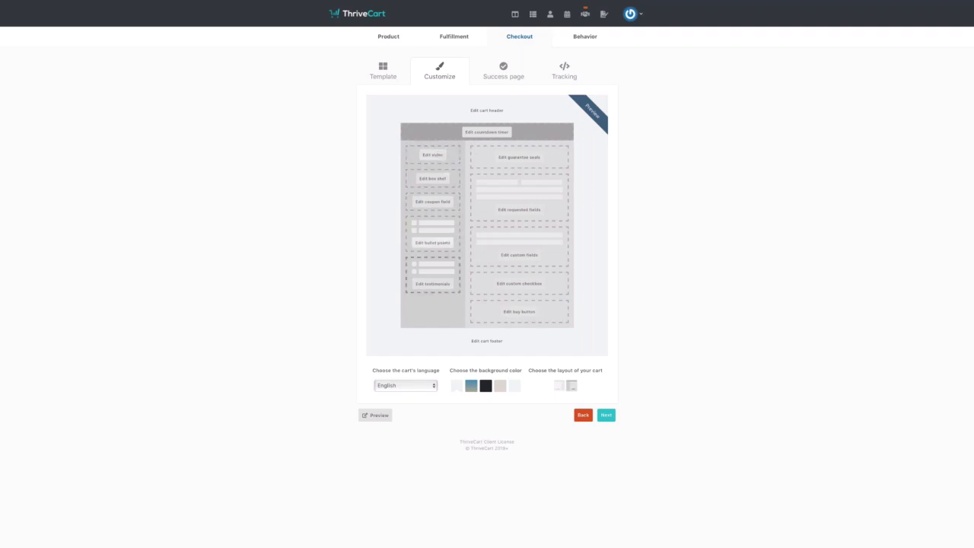
- Enter bullets '- Webinar Notes', '- Training Videos' and '- Skype Call' in the bullet editor and save
{"action": "left_click", "coordinate": [441, 243]}
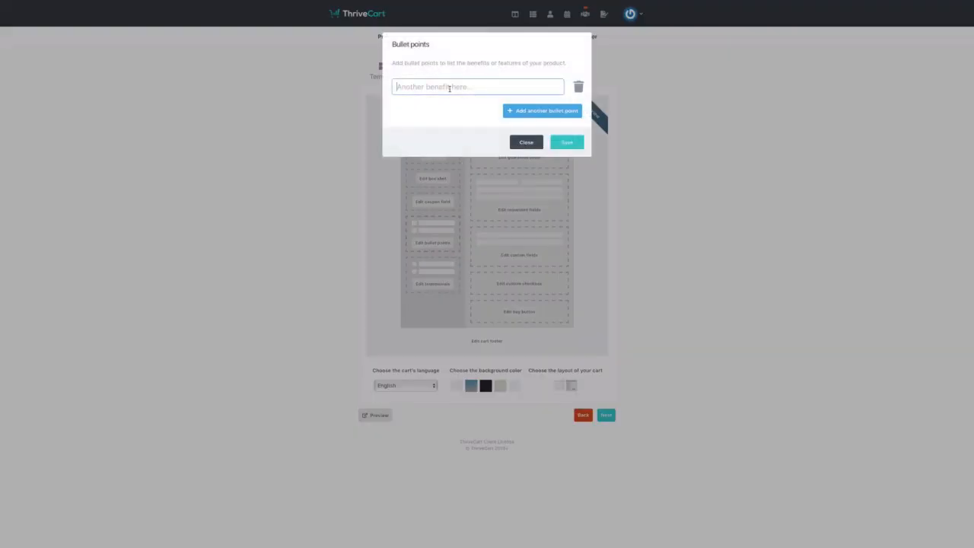
{"action": "type", "text": "- Webinar Notes"}
{"action": "left_click", "coordinate": [542, 111]}
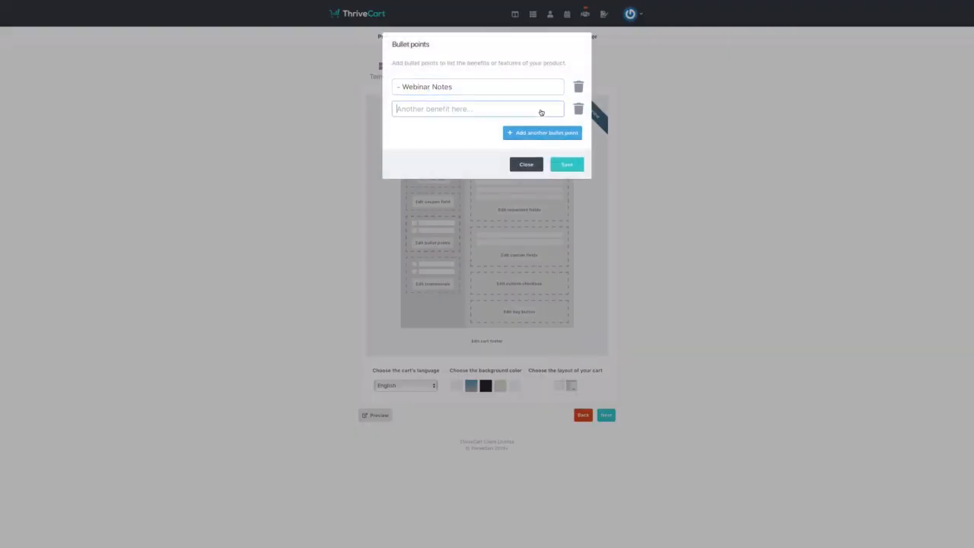
{"action": "type", "text": "- Traimin"}
{"action": "key", "text": "BackSpace"}
{"action": "key", "text": "BackSpace"}
{"action": "key", "text": "BackSpace"}
{"action": "key", "text": "BackSpace"}
{"action": "type", "text": "ining Videos"}
{"action": "left_click", "coordinate": [538, 132]}
{"action": "type", "text": "- Skype Call"}
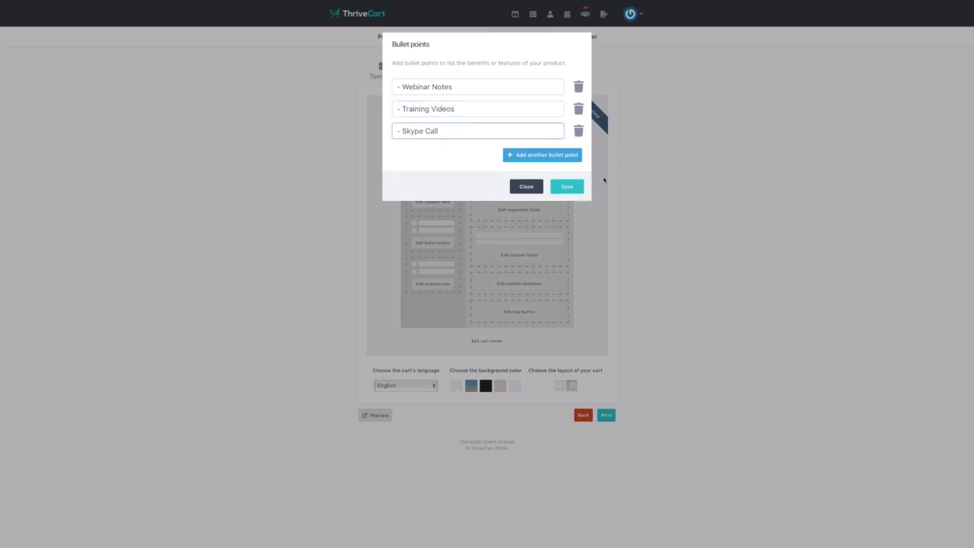
{"action": "left_click", "coordinate": [566, 186]}
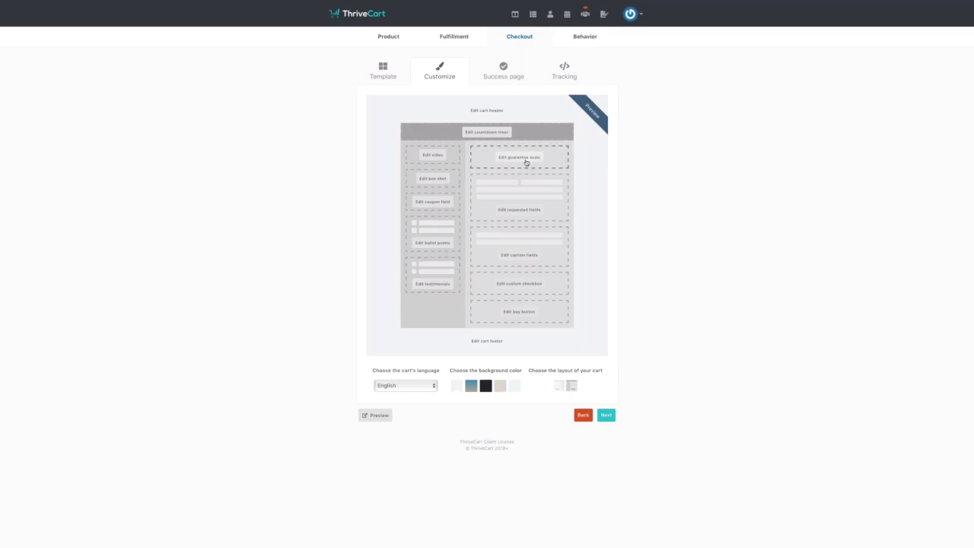
- Replace the cart's guarantee seal with the Encrypted checkout seal and save it
{"action": "left_click", "coordinate": [525, 162]}
{"action": "left_click", "coordinate": [524, 105]}
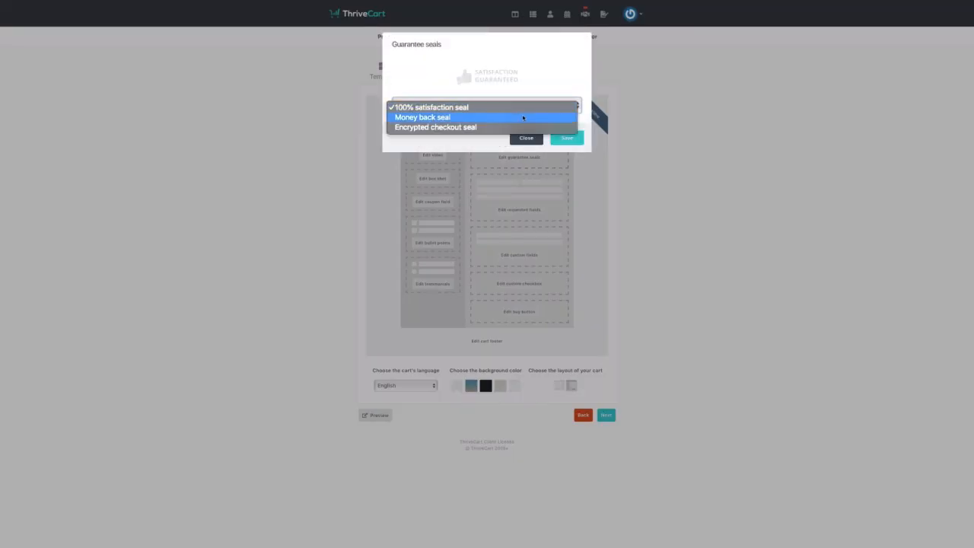
{"action": "left_click", "coordinate": [522, 118]}
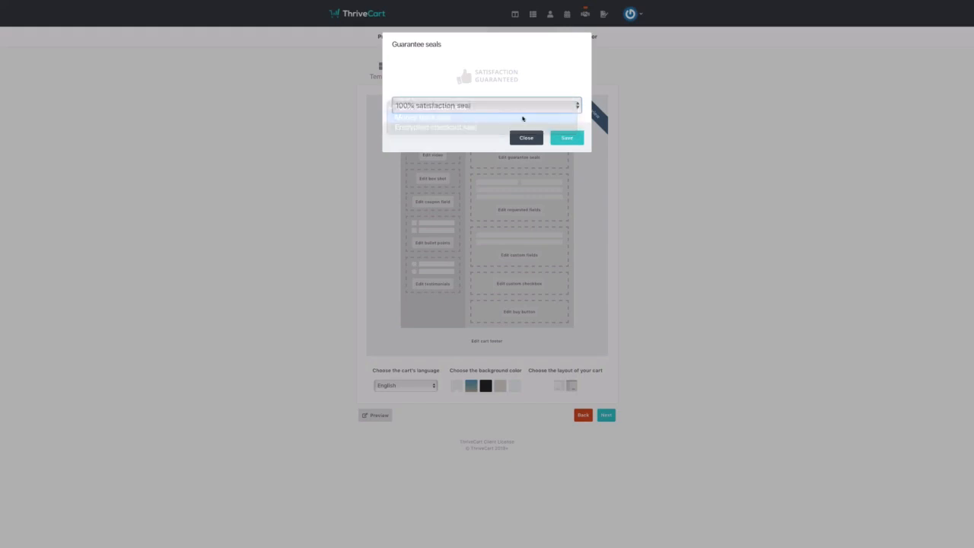
{"action": "left_click", "coordinate": [519, 107]}
{"action": "left_click", "coordinate": [518, 116]}
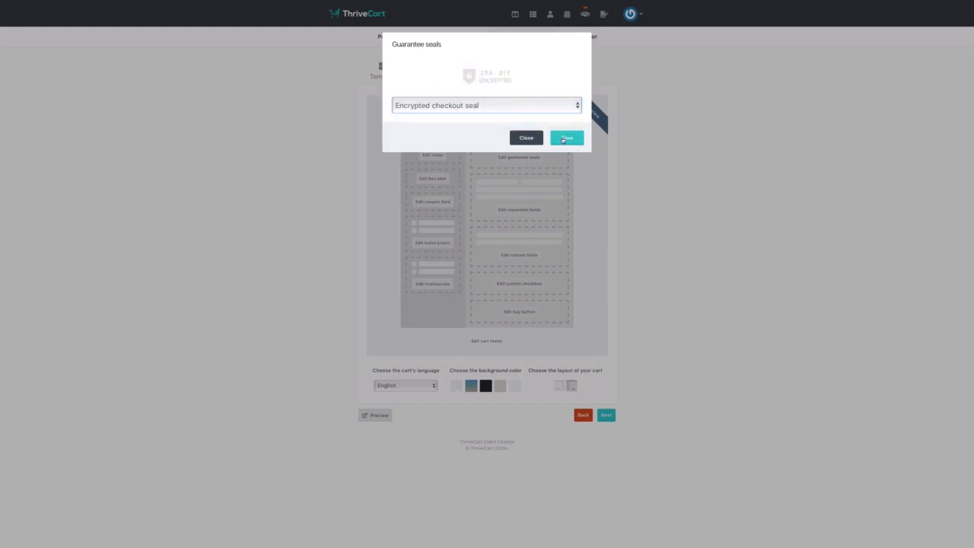
{"action": "left_click", "coordinate": [564, 139]}
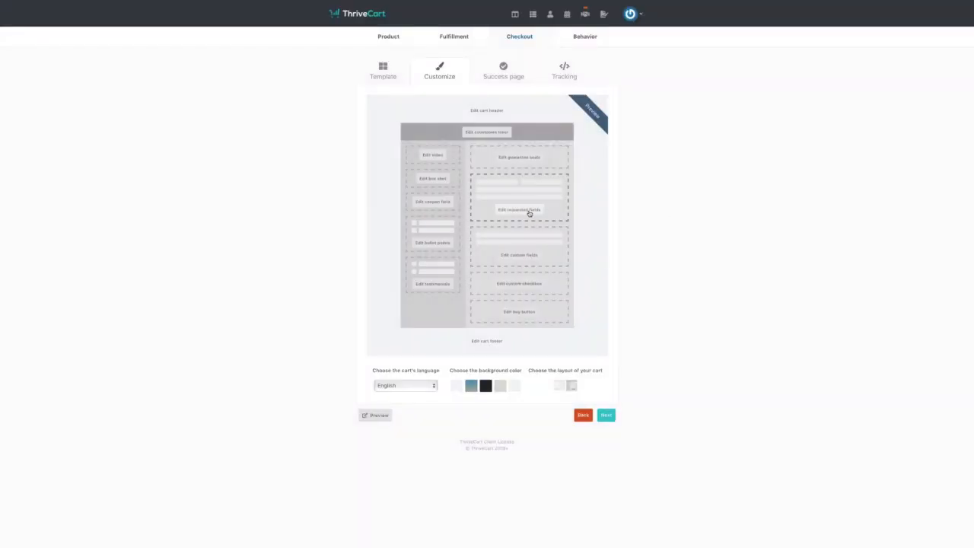
{"action": "left_click", "coordinate": [529, 213]}
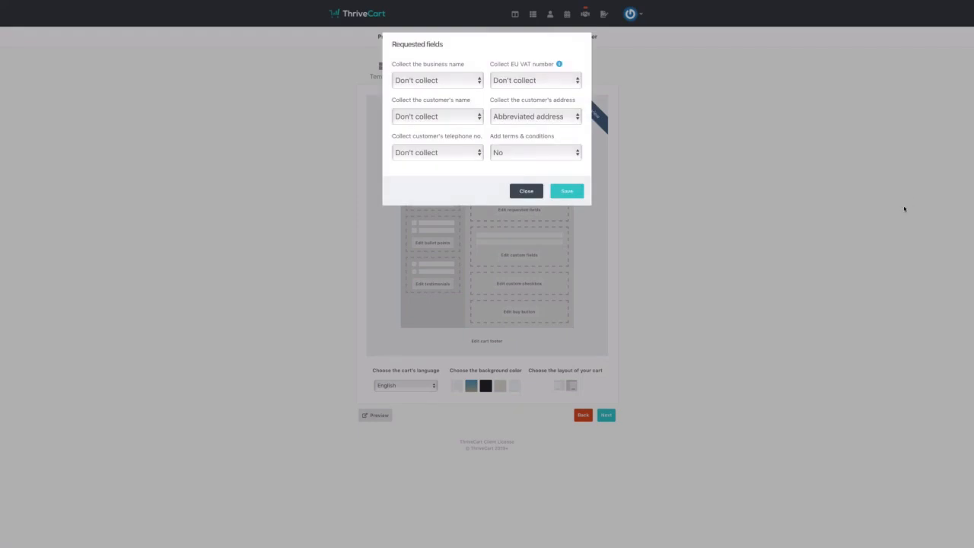
- Keep Add terms & conditions at No in Requested fields and save the settings
{"action": "left_click", "coordinate": [576, 153]}
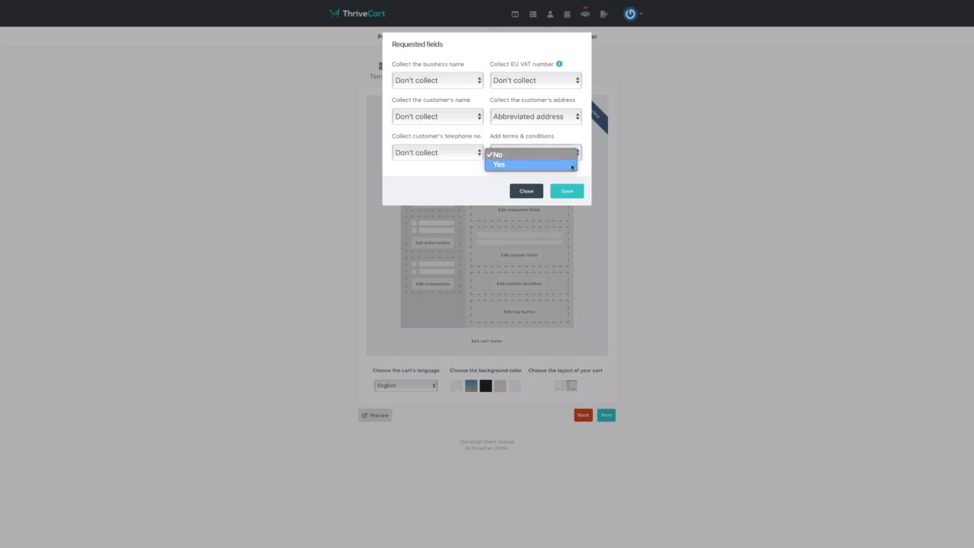
{"action": "left_click", "coordinate": [571, 162]}
{"action": "left_click", "coordinate": [571, 156]}
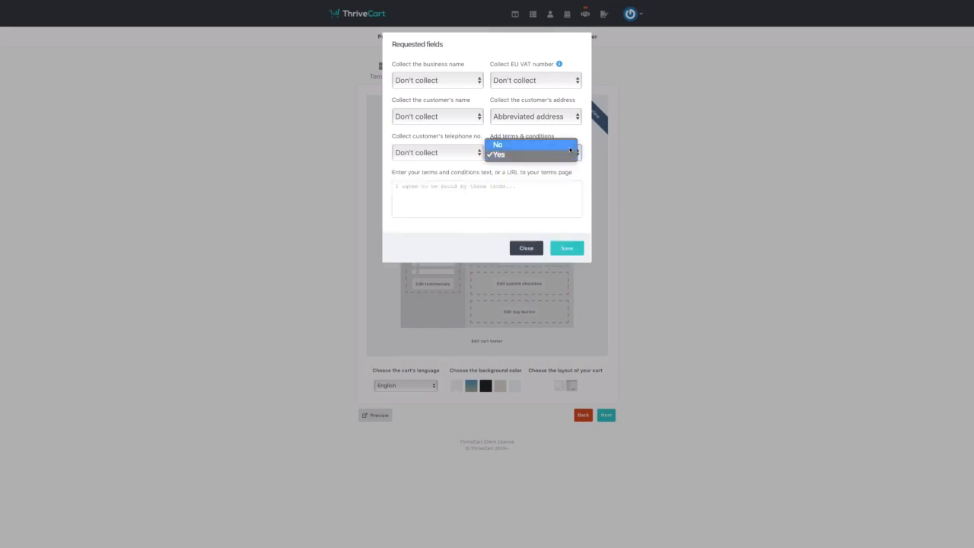
{"action": "left_click", "coordinate": [570, 147]}
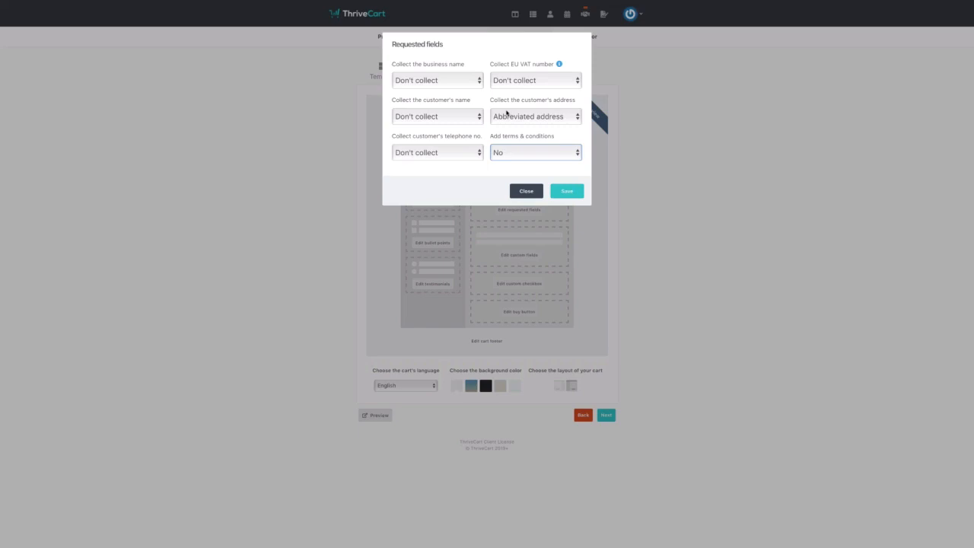
{"action": "left_click", "coordinate": [568, 195]}
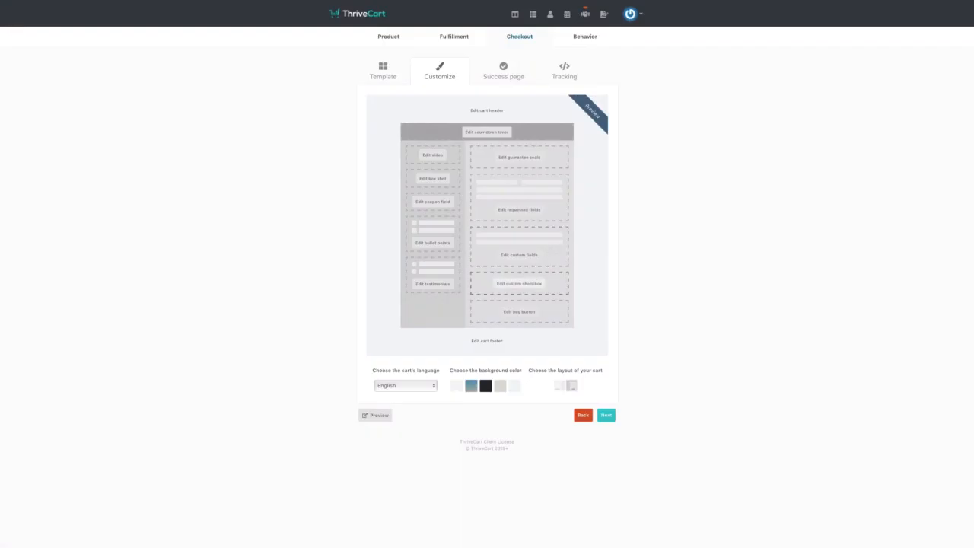
{"action": "left_click", "coordinate": [536, 285]}
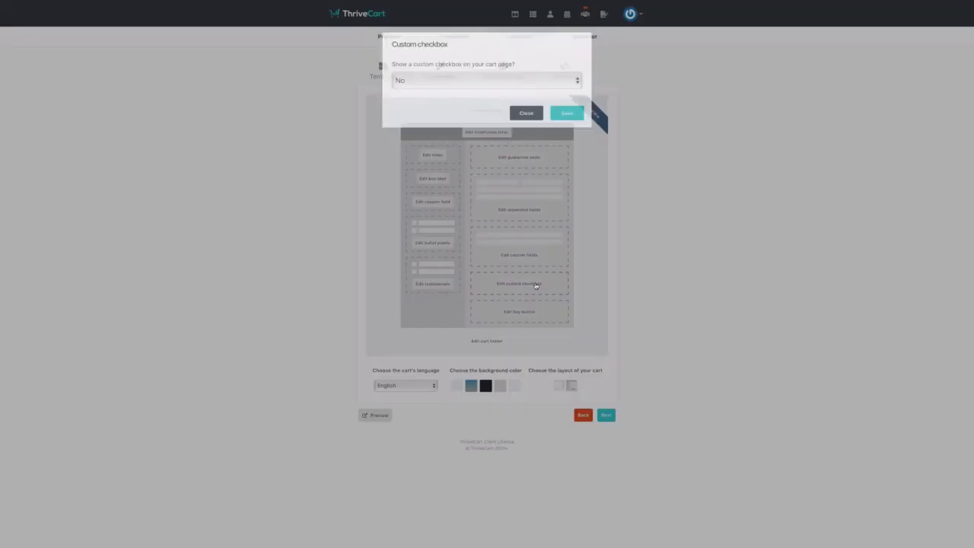
{"action": "left_click", "coordinate": [519, 81]}
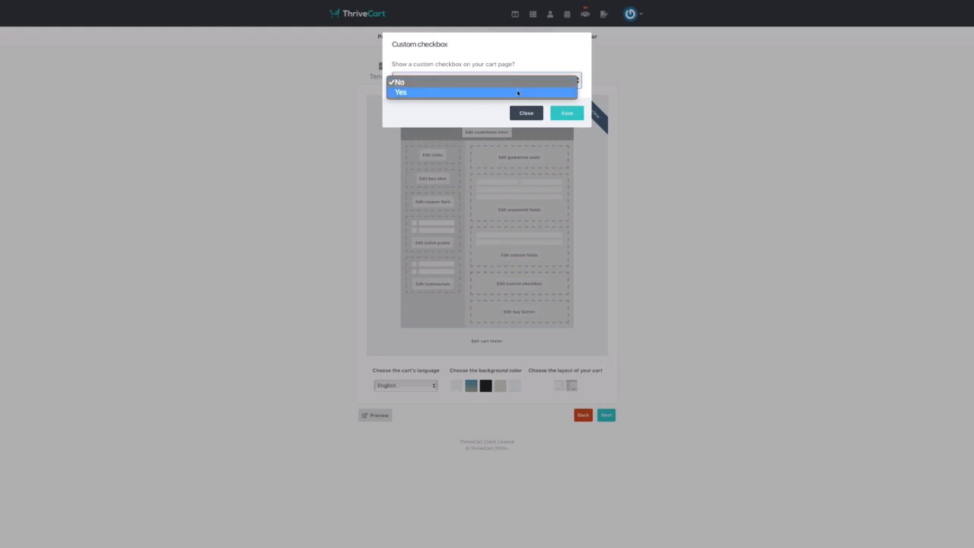
{"action": "left_click", "coordinate": [517, 92]}
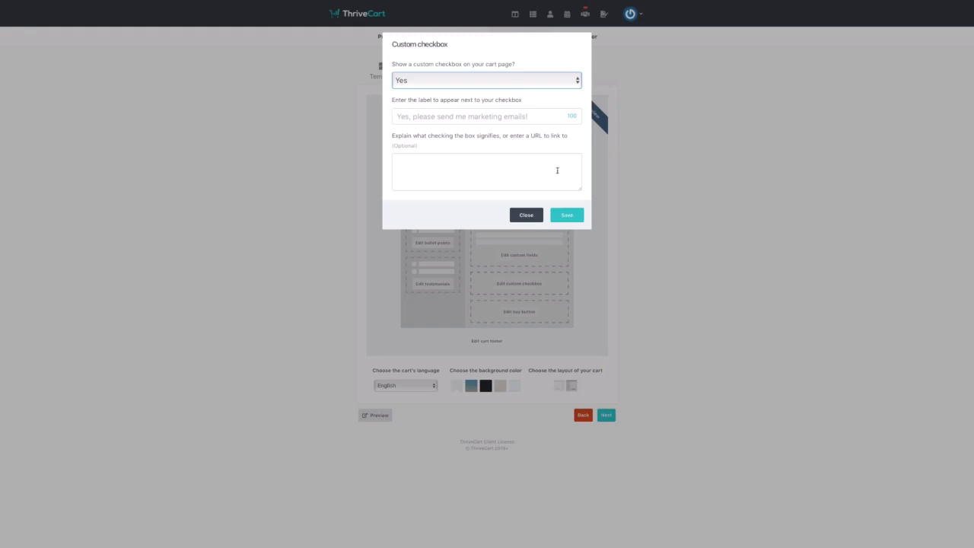
{"action": "left_click", "coordinate": [526, 215]}
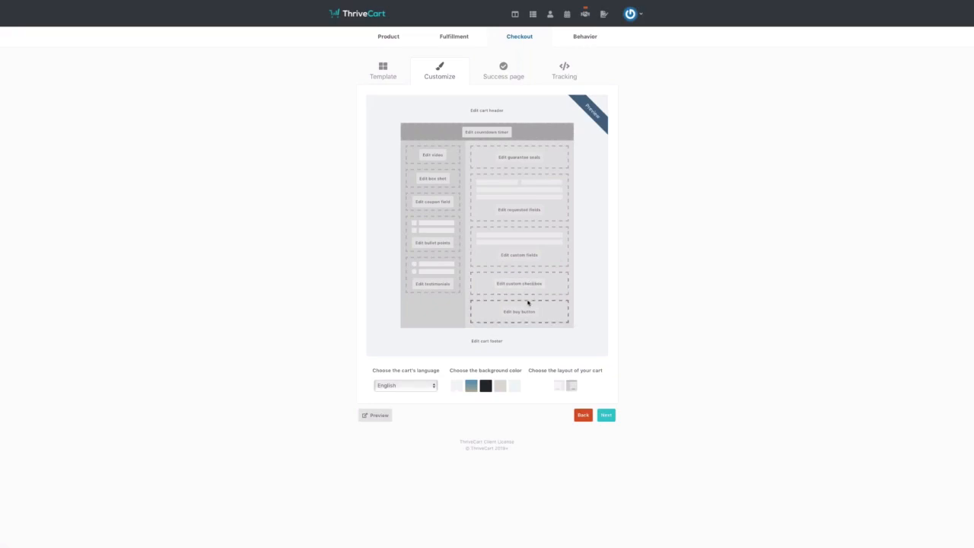
{"action": "left_click", "coordinate": [529, 314]}
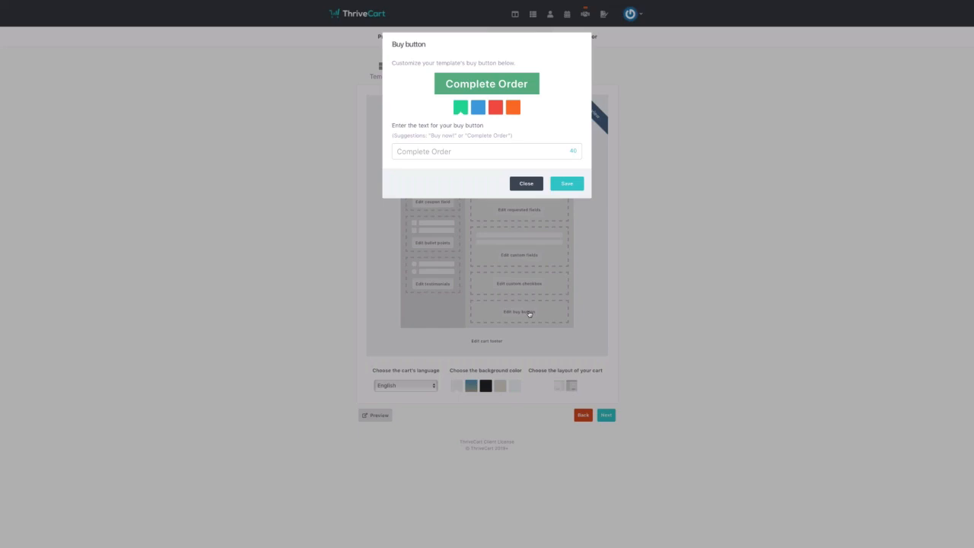
{"action": "left_click", "coordinate": [526, 184]}
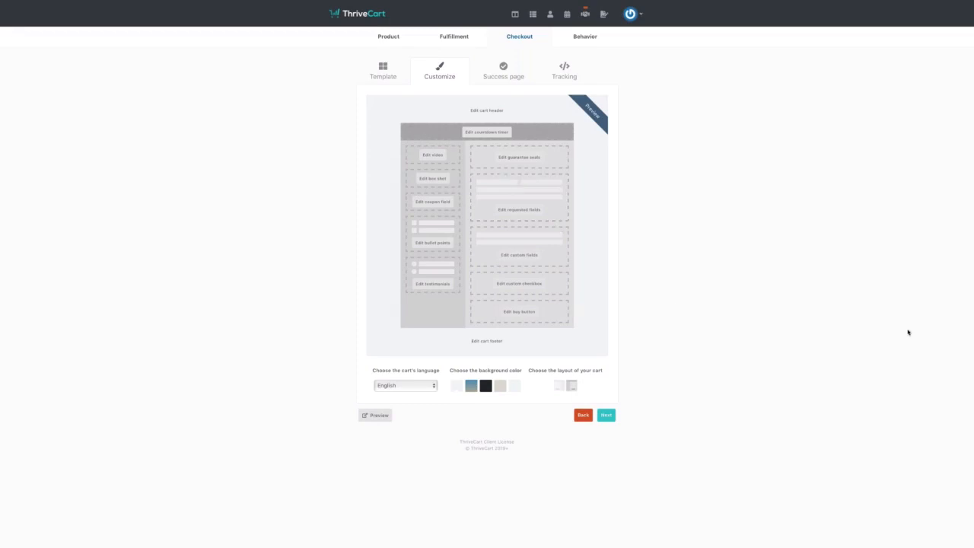
- Set the cart background to the light tan swatch and proceed to the Success page
{"action": "left_click", "coordinate": [472, 386]}
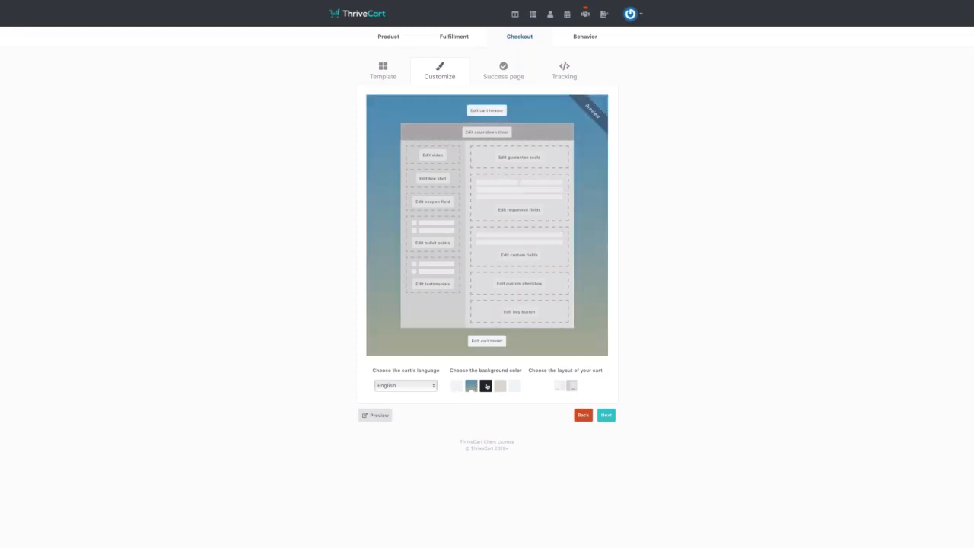
{"action": "left_click", "coordinate": [487, 385]}
{"action": "left_click", "coordinate": [501, 386]}
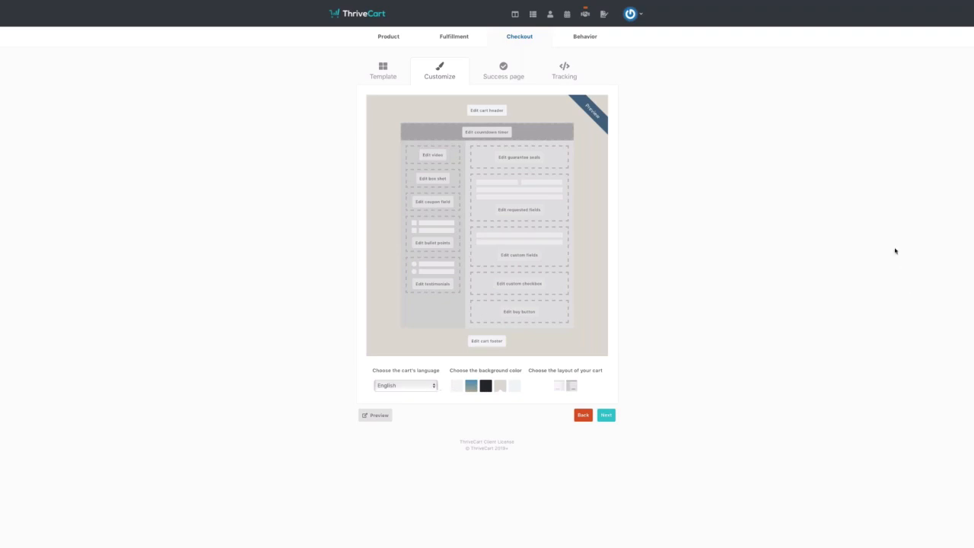
{"action": "left_click", "coordinate": [608, 415]}
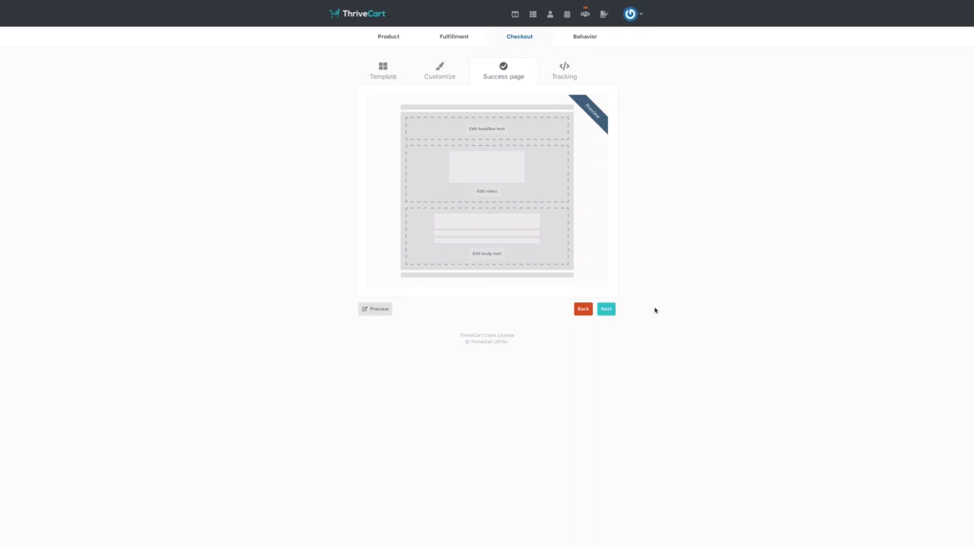
- Turn on tracking code for the cart on the Tracking step, leaving the code fields empty
{"action": "left_click", "coordinate": [607, 309]}
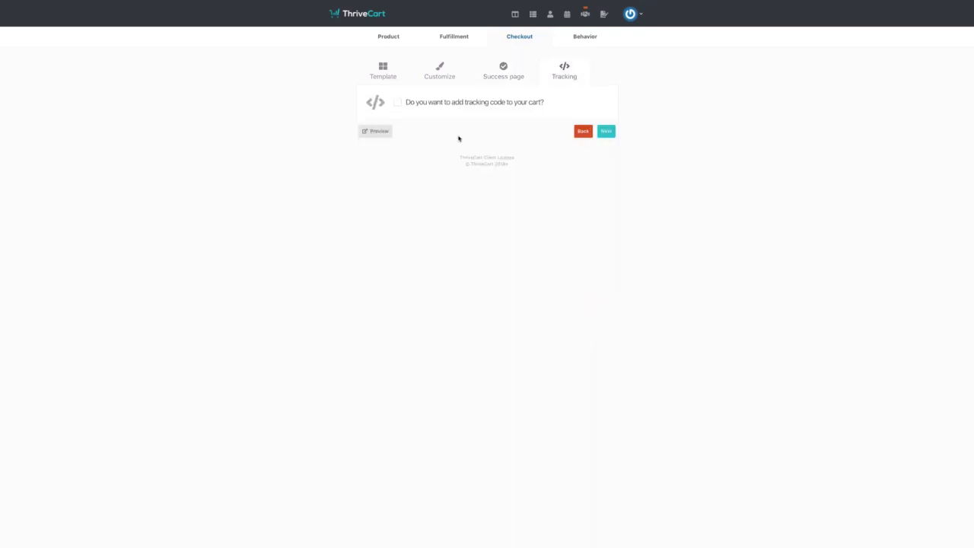
{"action": "left_click", "coordinate": [398, 102]}
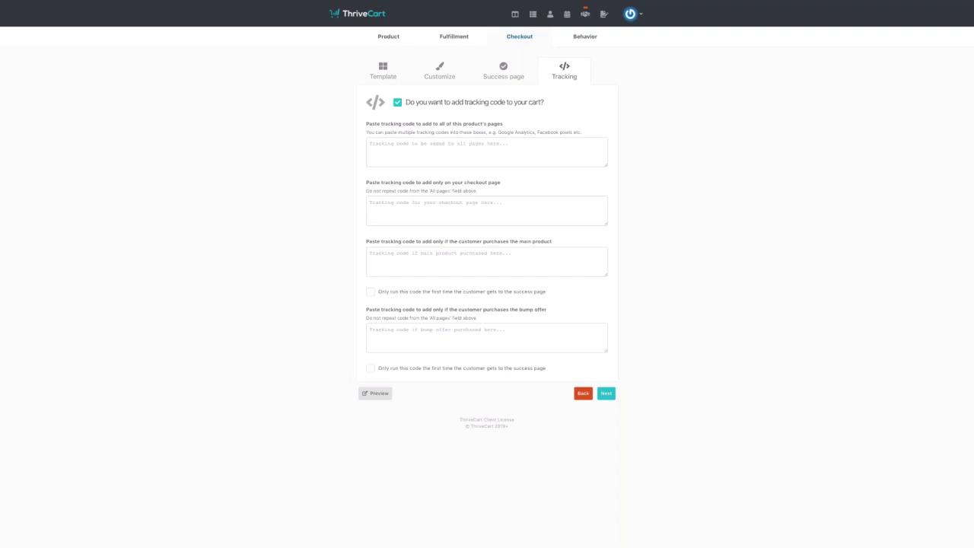
{"action": "left_click", "coordinate": [606, 394]}
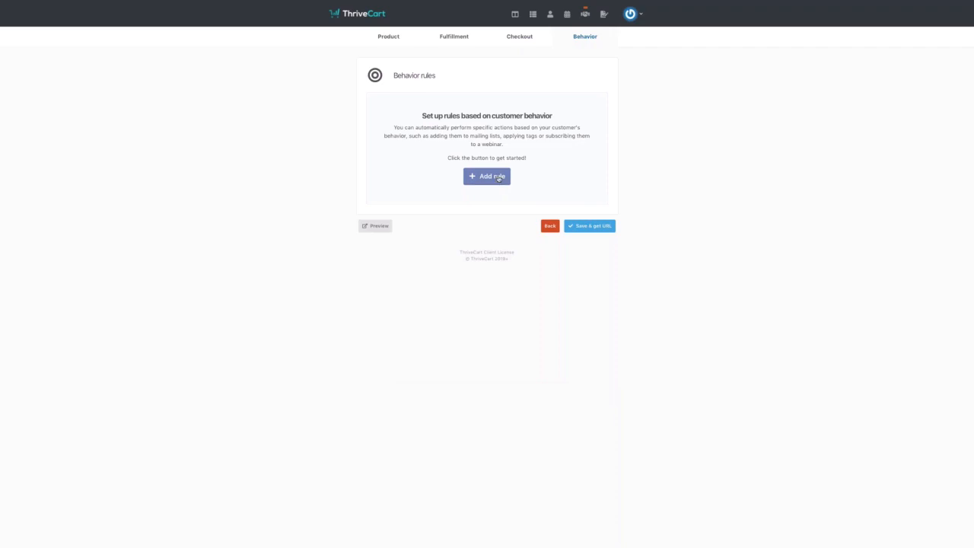
- Add a behavior rule whose trigger is 'the cart is abandoned'
{"action": "left_click", "coordinate": [498, 179]}
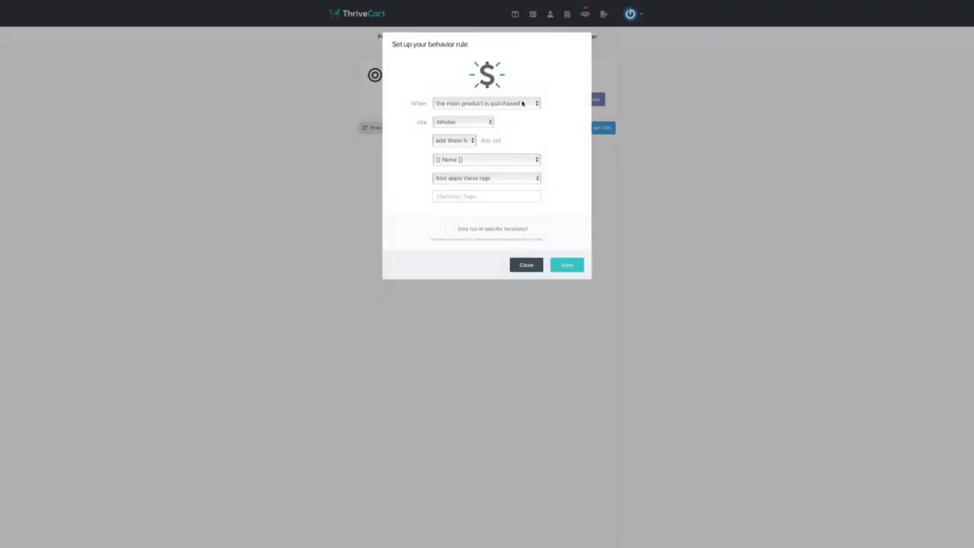
{"action": "left_click", "coordinate": [524, 104]}
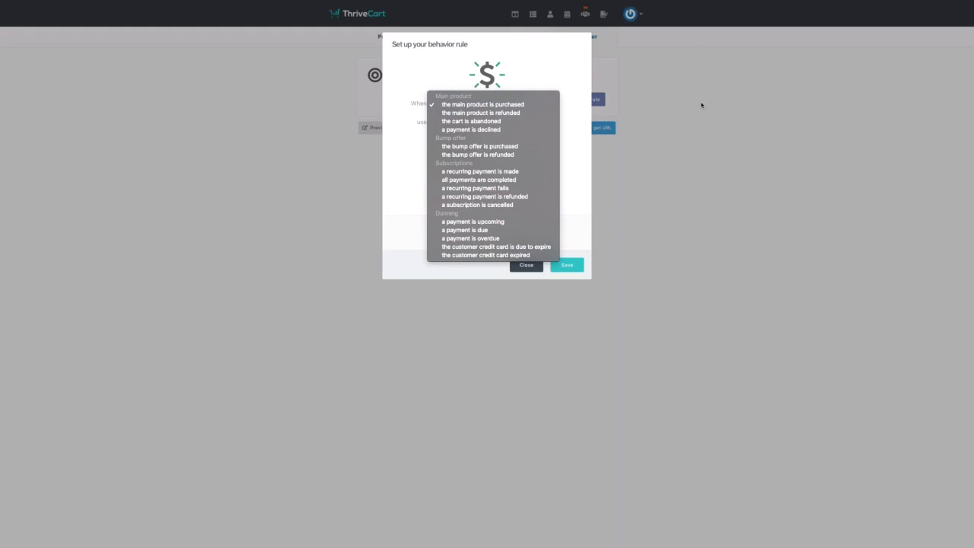
{"action": "left_click", "coordinate": [521, 123]}
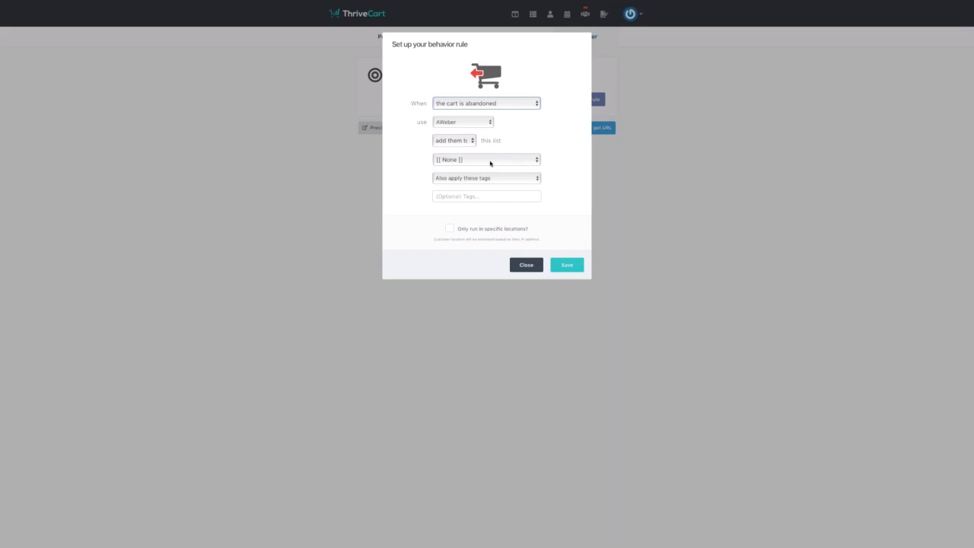
- Make the rule add people to the '!! Want Thrivecart' list with tag thrive-abandon
{"action": "left_click", "coordinate": [490, 160]}
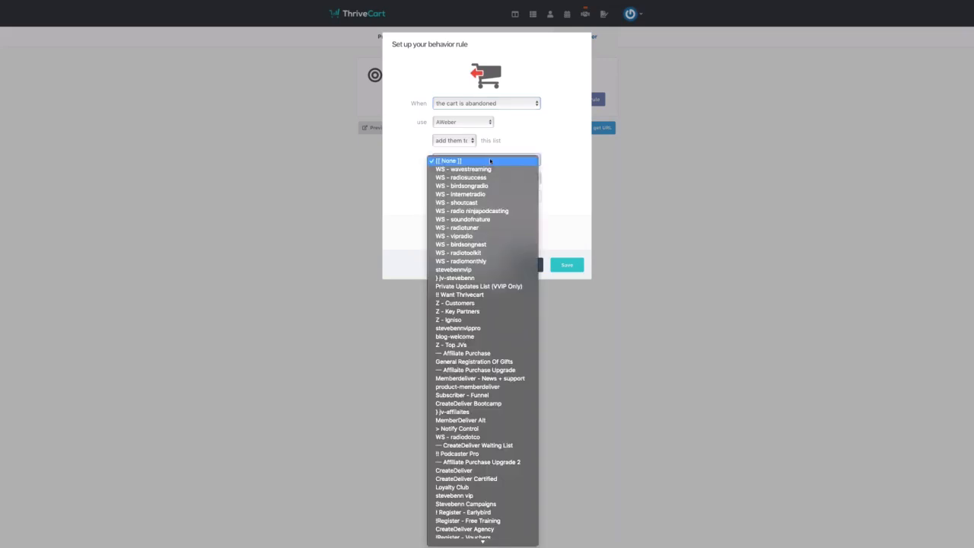
{"action": "left_click", "coordinate": [495, 298]}
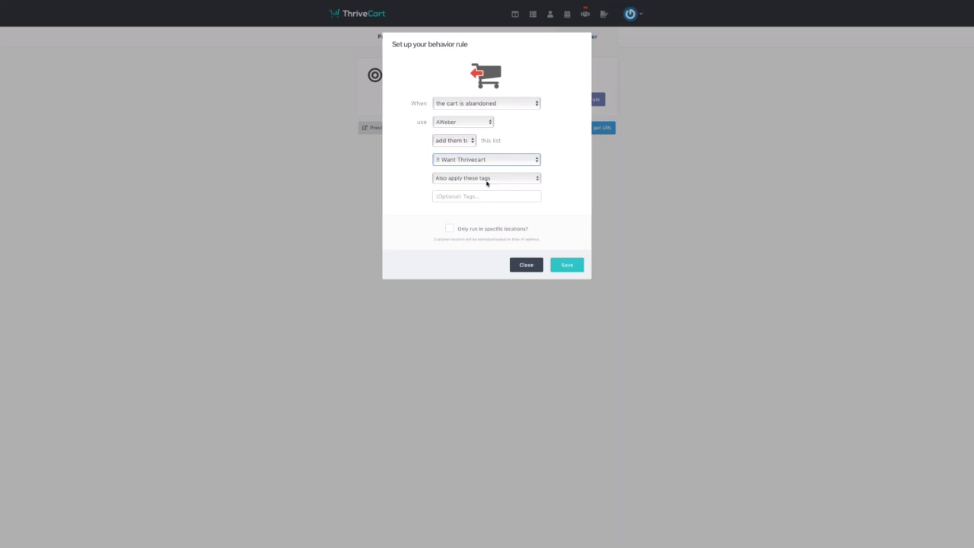
{"action": "left_click", "coordinate": [469, 197]}
{"action": "type", "text": "t"}
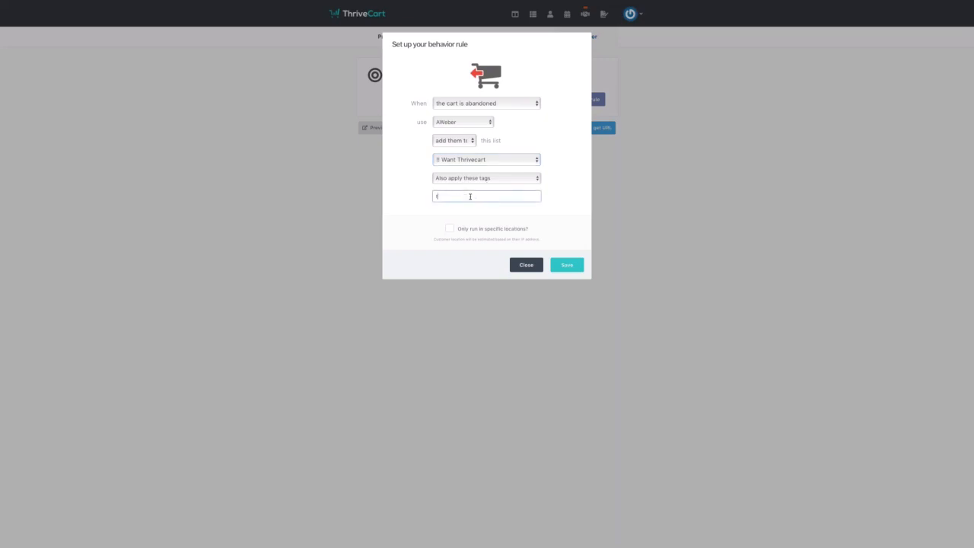
{"action": "type", "text": "hrive-abandon"}
- Restrict the rule to run only Outside the European Union (EU)
{"action": "left_click", "coordinate": [449, 231]}
{"action": "left_click", "coordinate": [517, 246]}
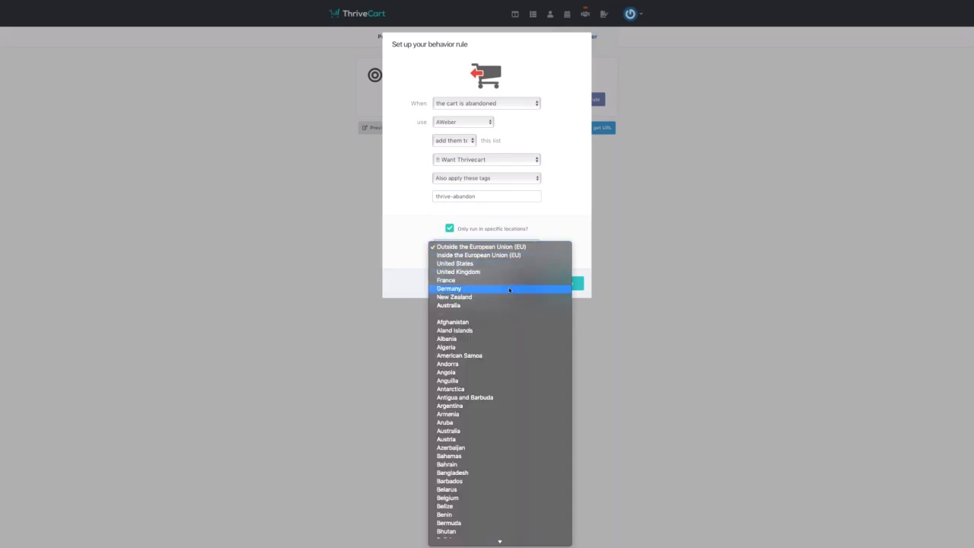
{"action": "left_click", "coordinate": [542, 223]}
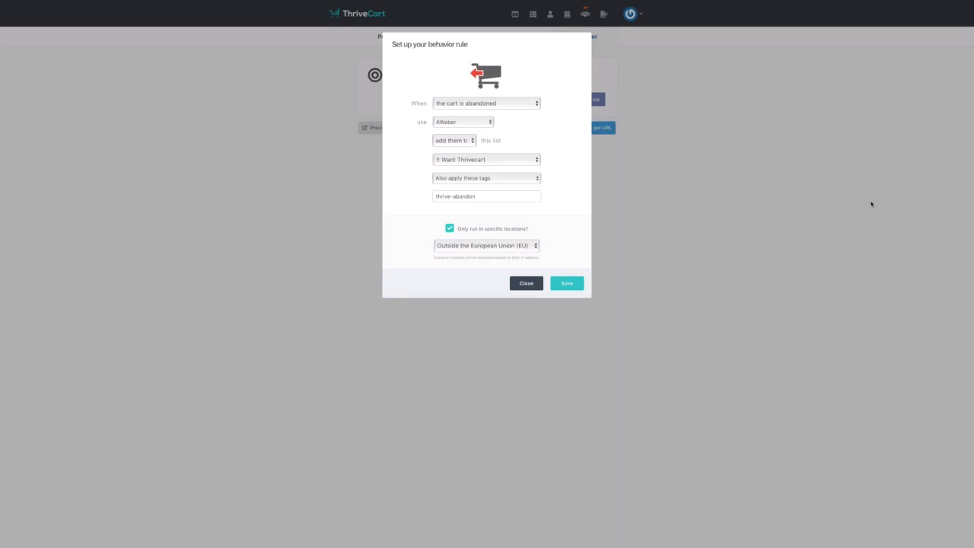
- Switch the rule trigger to 'a payment is declined', then review the other trigger options unchanged
{"action": "left_click", "coordinate": [536, 105]}
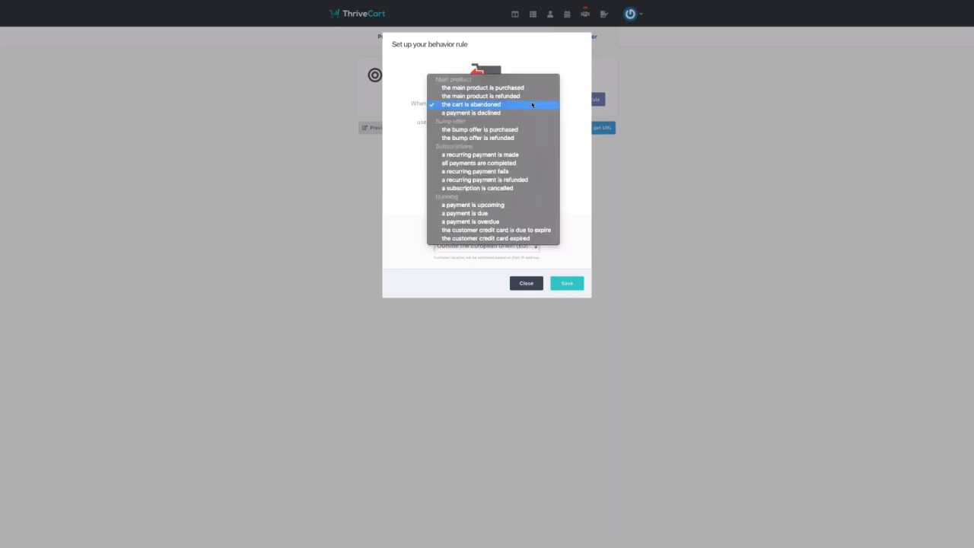
{"action": "left_click", "coordinate": [528, 113]}
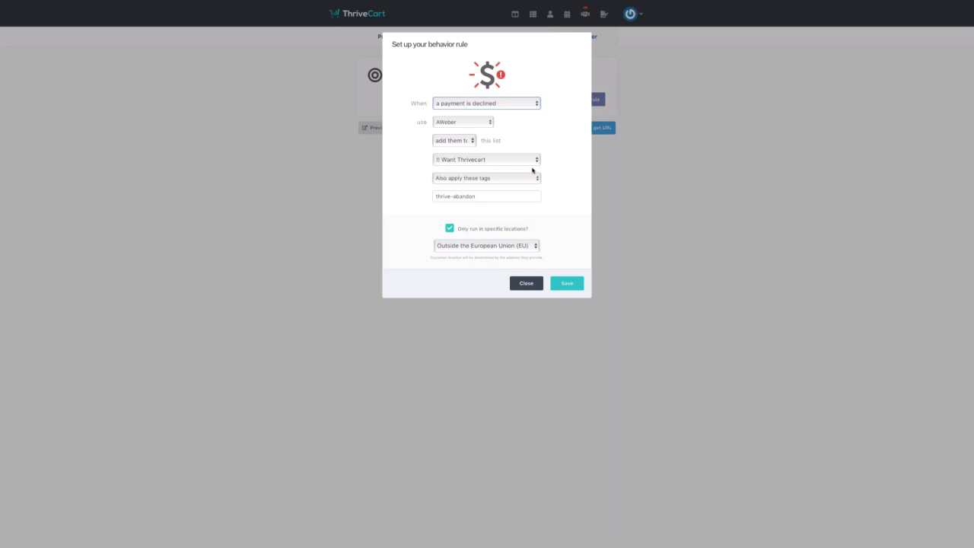
{"action": "left_click", "coordinate": [531, 109]}
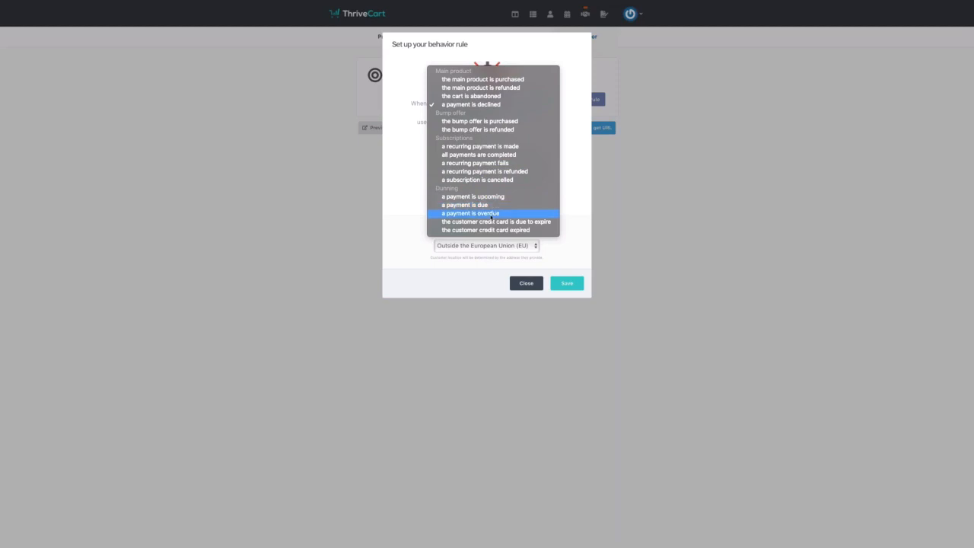
{"action": "left_click", "coordinate": [413, 222]}
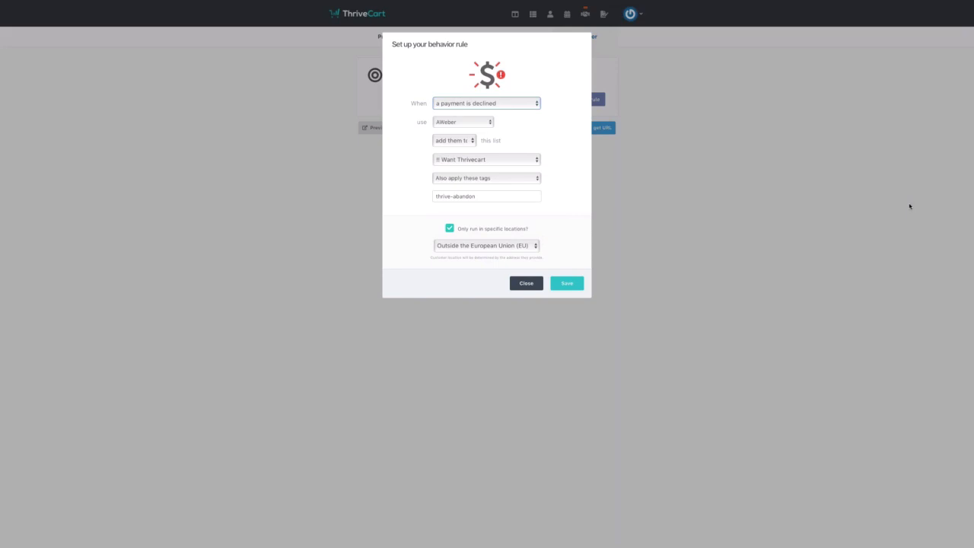
{"action": "left_click", "coordinate": [524, 107]}
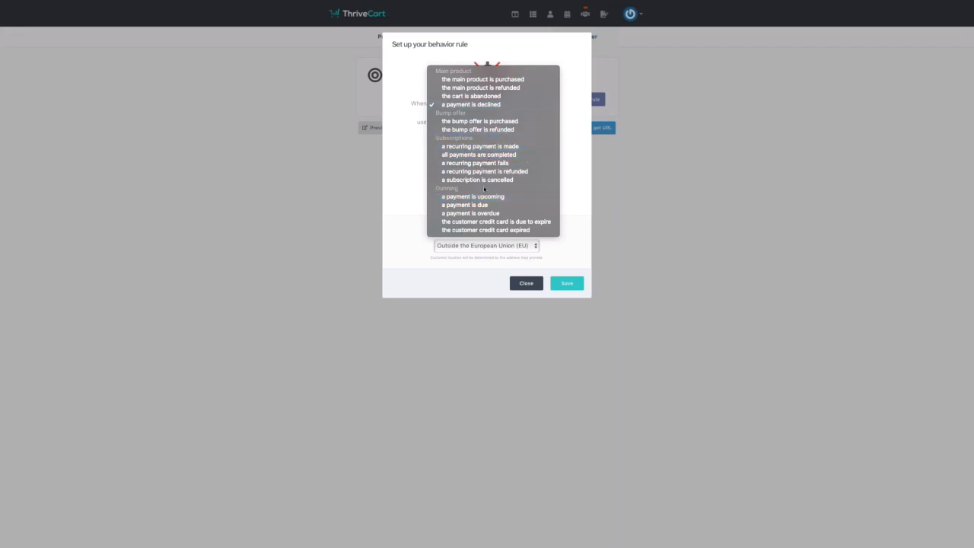
{"action": "left_click", "coordinate": [413, 209]}
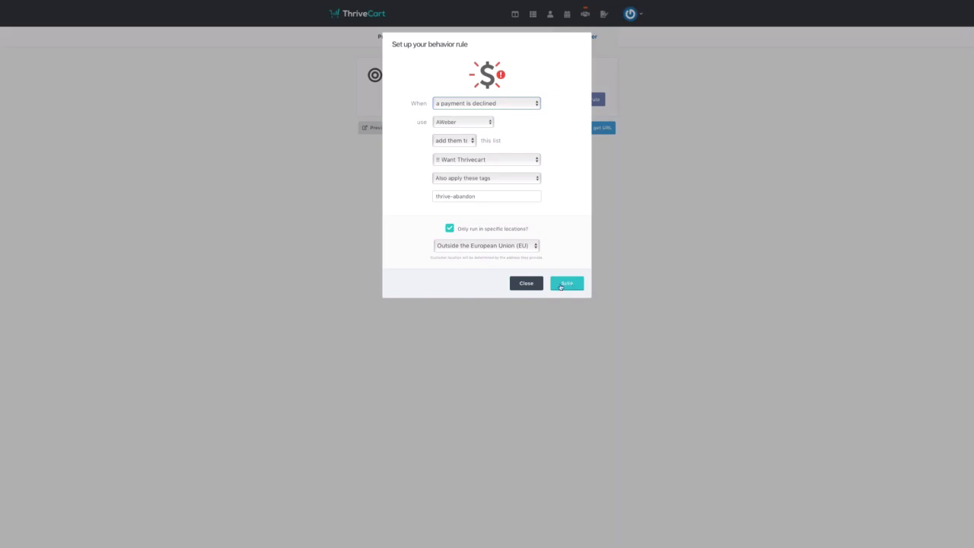
- Close the rule unsaved, save the Webinar Training product, and view its Coupon URLs
{"action": "left_click", "coordinate": [527, 285]}
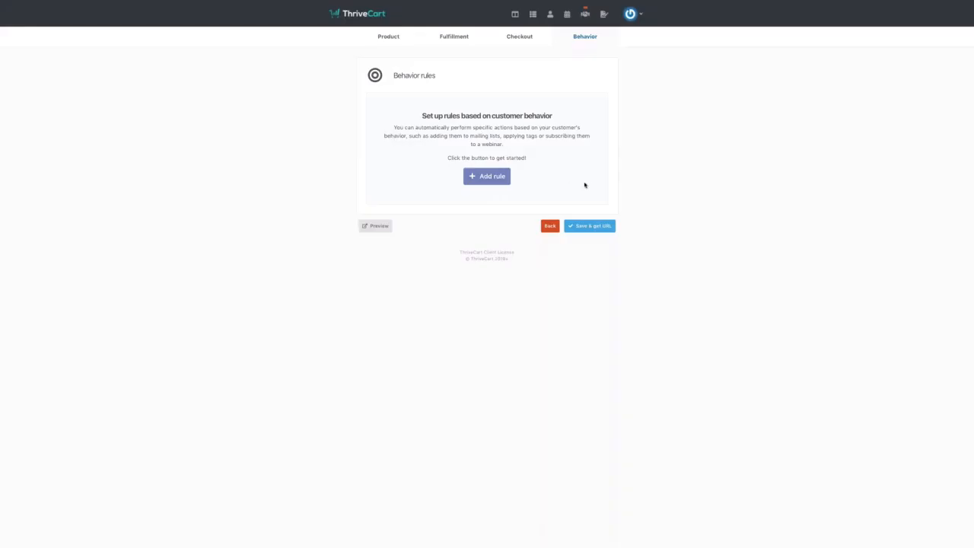
{"action": "left_click", "coordinate": [588, 227]}
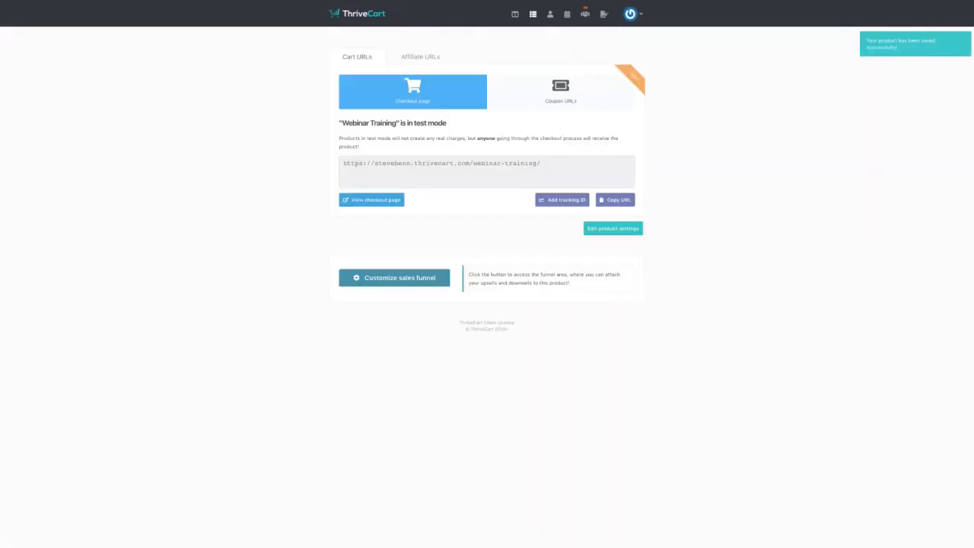
{"action": "left_click", "coordinate": [560, 97]}
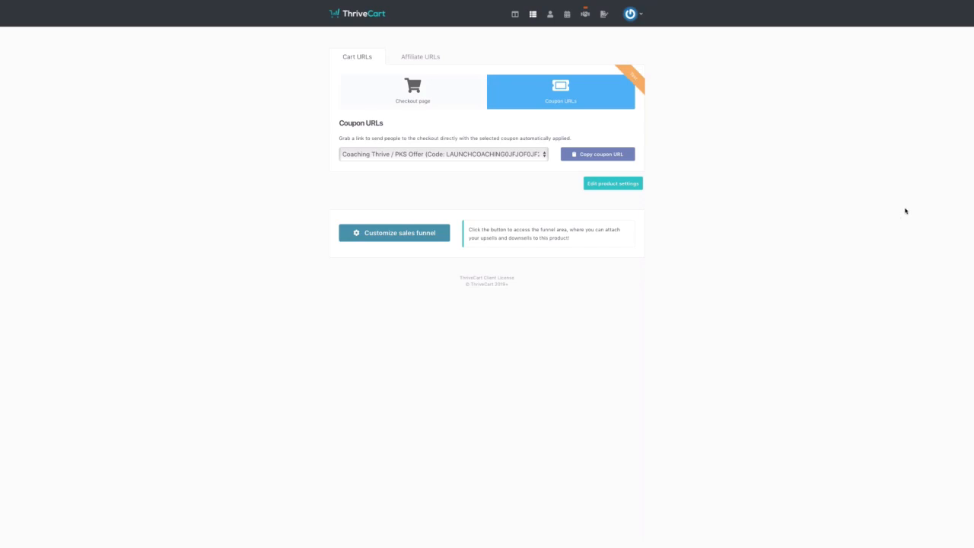
- Enable the Webinar Training sales funnel with refund confirmation left at 'Leave as one click'
{"action": "left_click", "coordinate": [421, 237]}
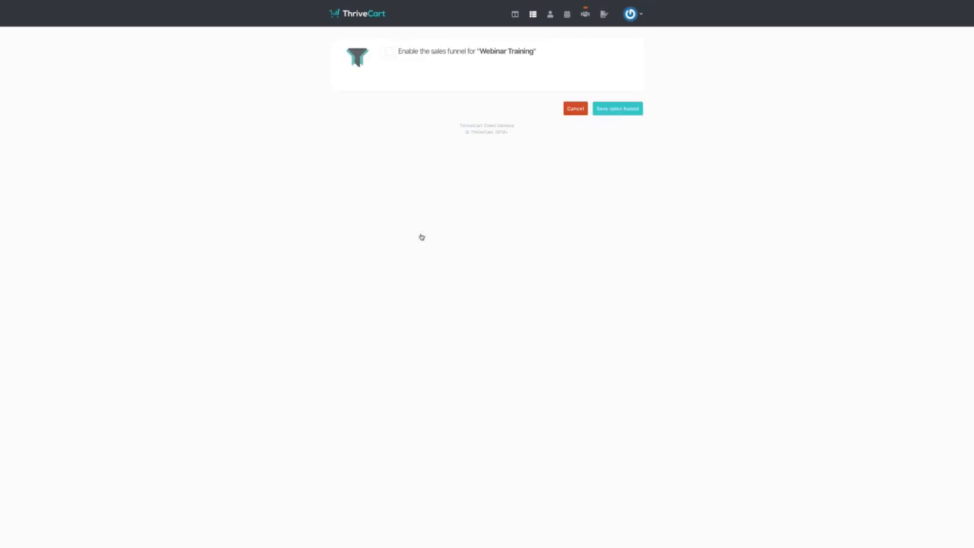
{"action": "left_click", "coordinate": [391, 53]}
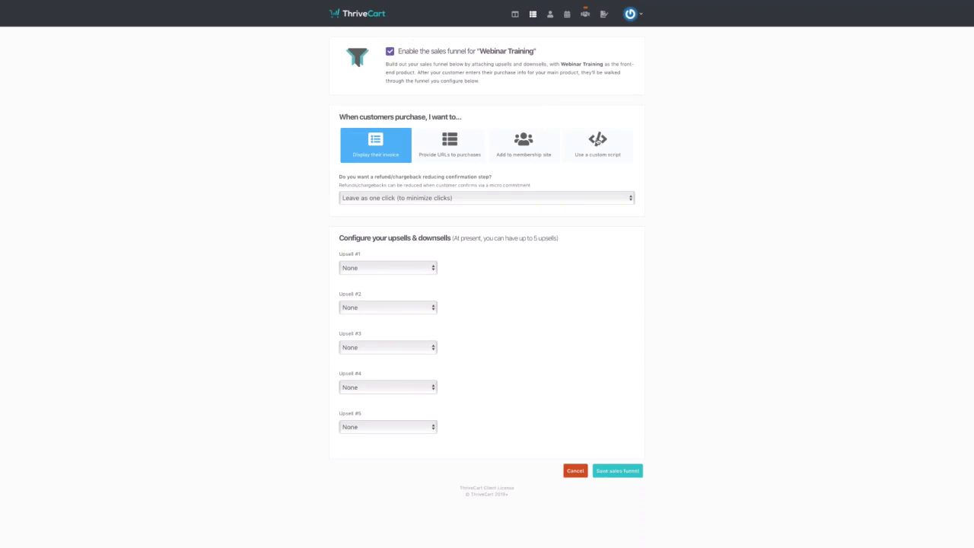
{"action": "left_click", "coordinate": [465, 198]}
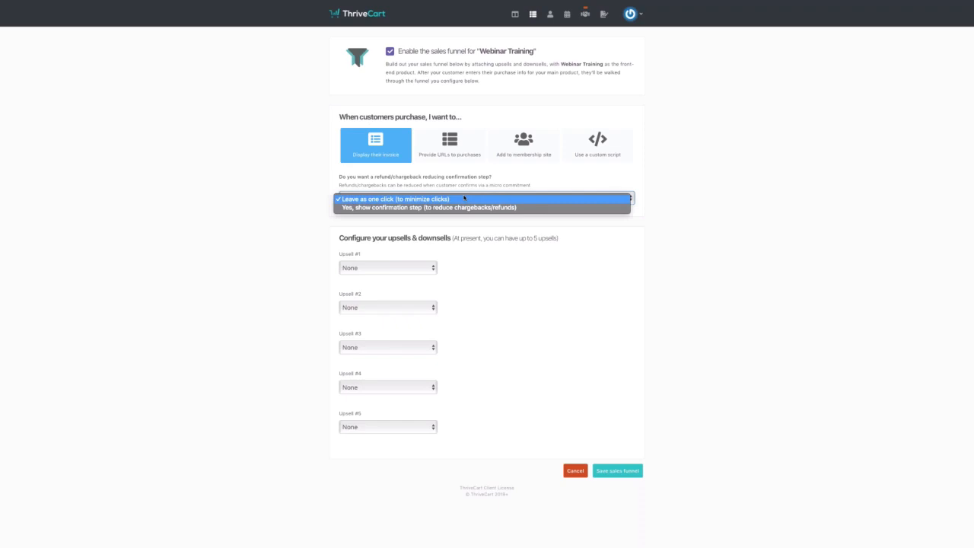
{"action": "left_click", "coordinate": [711, 159]}
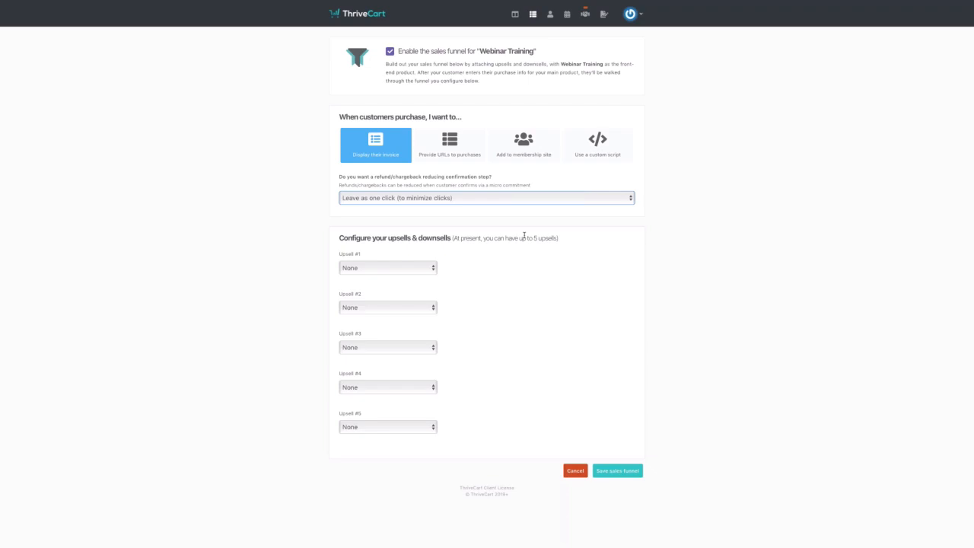
{"action": "left_click", "coordinate": [534, 199]}
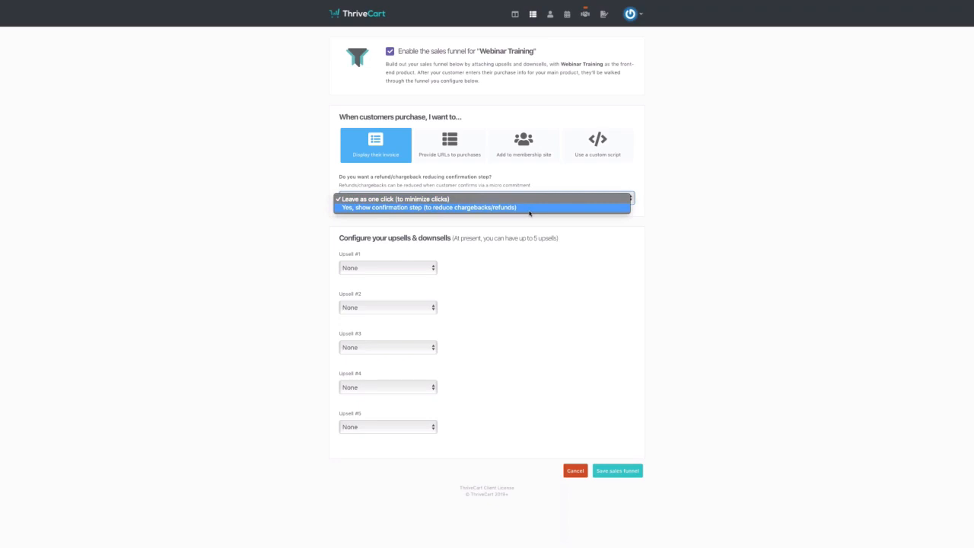
{"action": "left_click", "coordinate": [577, 168]}
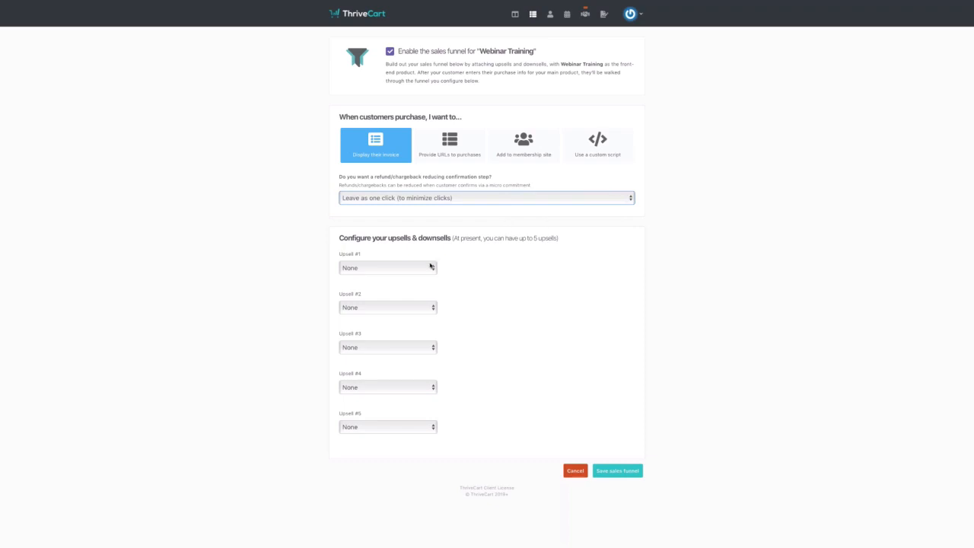
{"action": "left_click", "coordinate": [449, 198]}
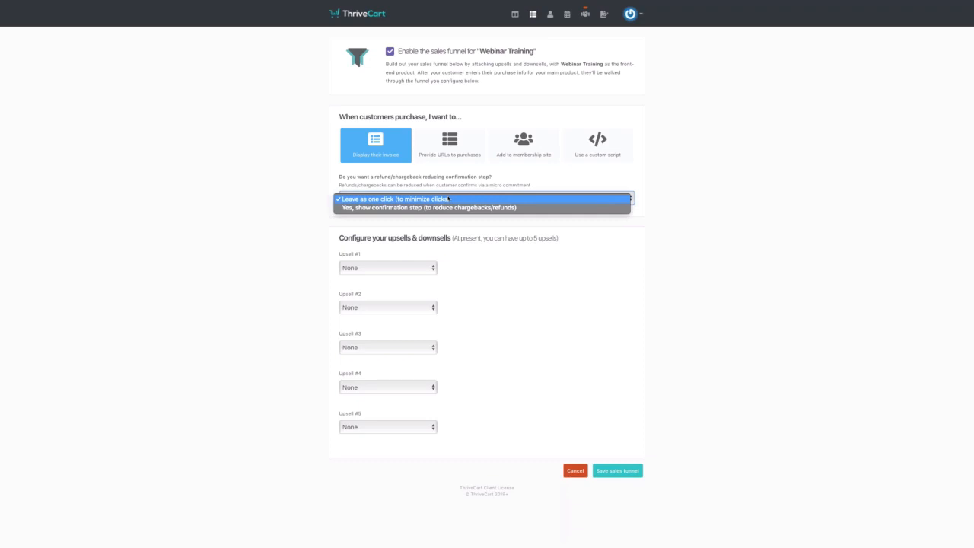
{"action": "left_click", "coordinate": [448, 199]}
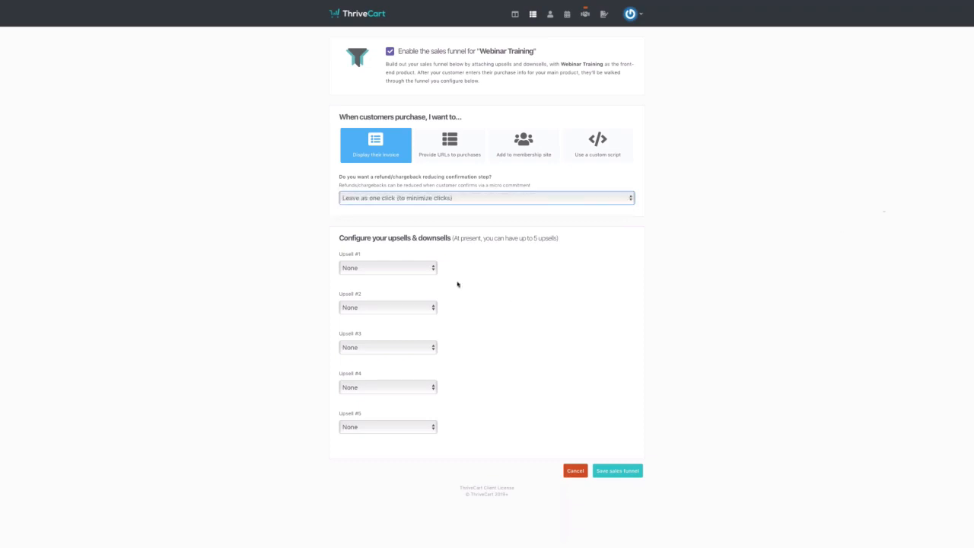
{"action": "left_click", "coordinate": [403, 269]}
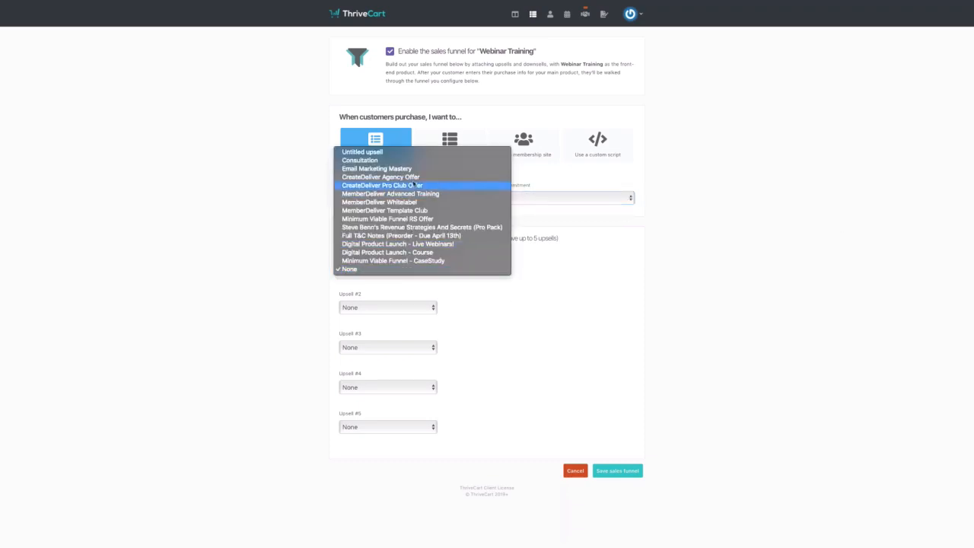
- Set Consultation as Upsell #1 with a Product Mailing downsell, save, and view Subscriptions
{"action": "left_click", "coordinate": [365, 160]}
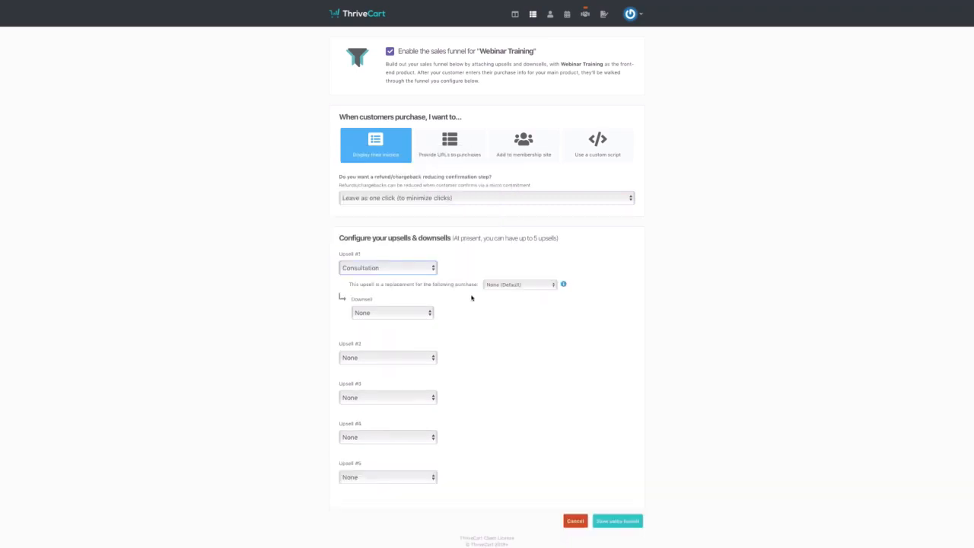
{"action": "left_click", "coordinate": [425, 314]}
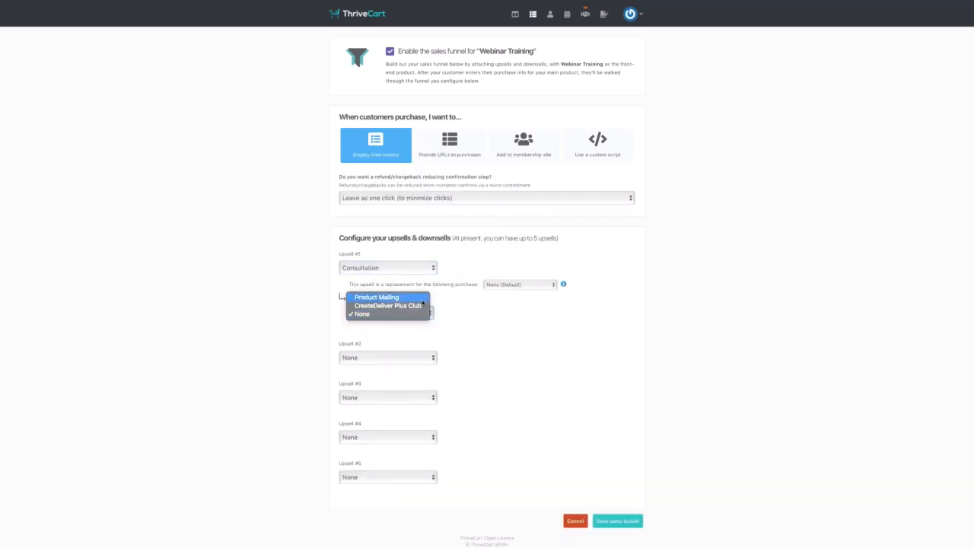
{"action": "left_click", "coordinate": [422, 300]}
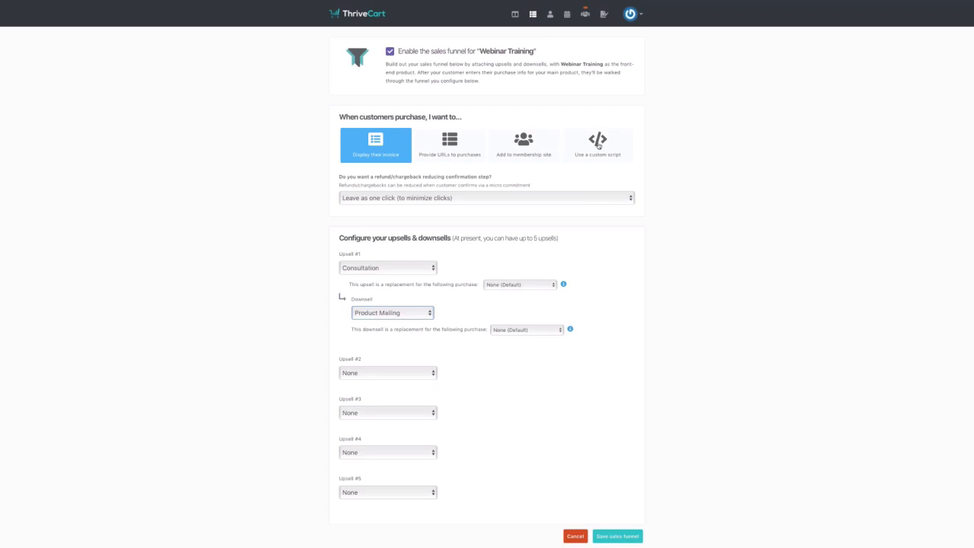
{"action": "left_click", "coordinate": [620, 536]}
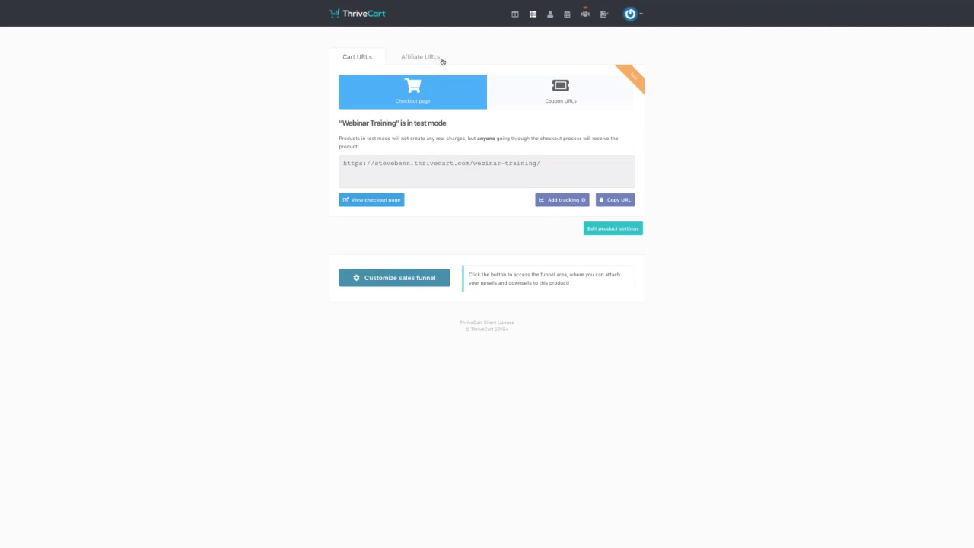
{"action": "left_click", "coordinate": [568, 14]}
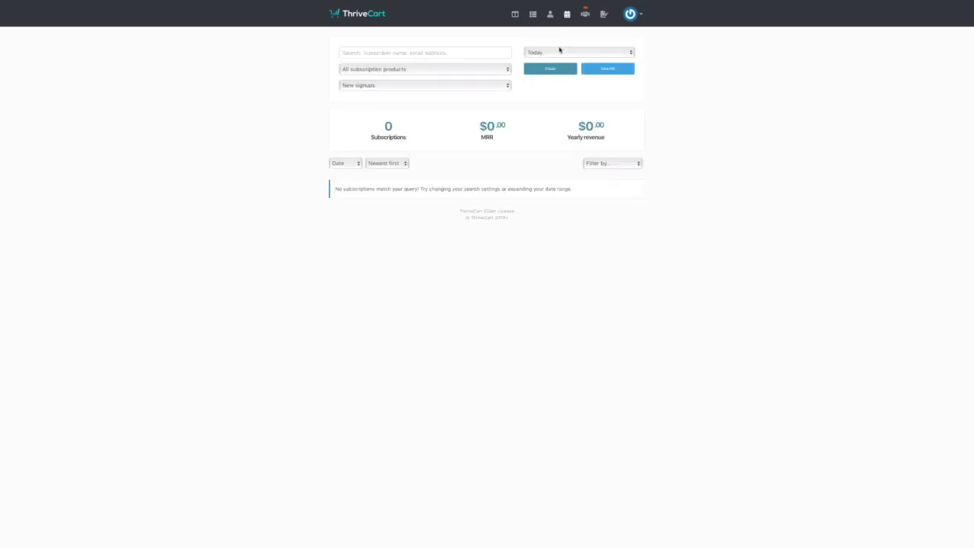
- Filter subscriptions to Last month with Overdue status, returning 0 subscriptions
{"action": "left_click", "coordinate": [558, 51]}
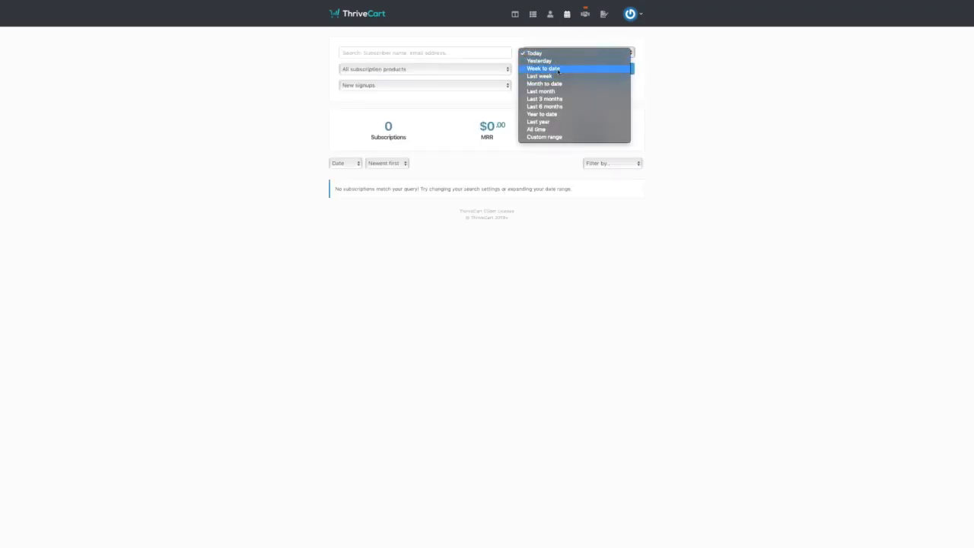
{"action": "left_click", "coordinate": [559, 69]}
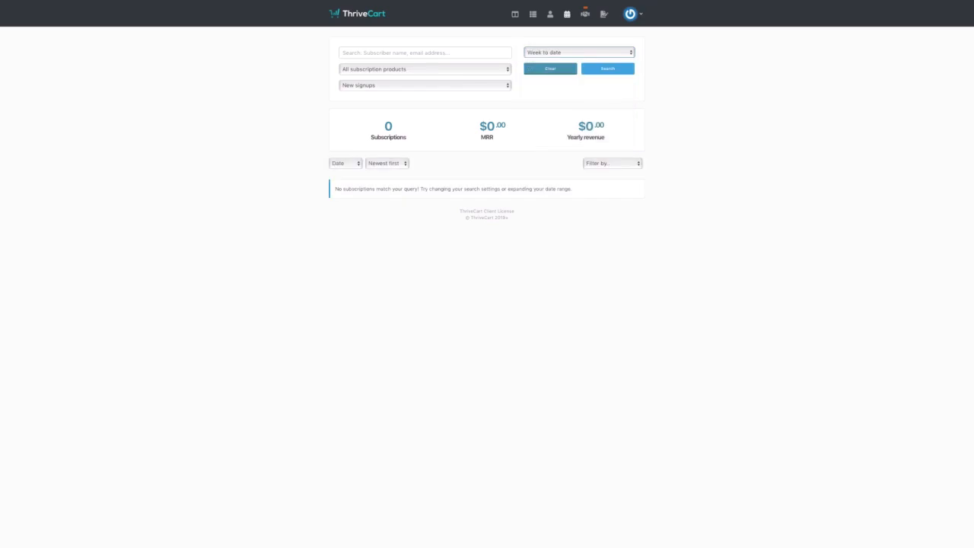
{"action": "left_click", "coordinate": [561, 52]}
{"action": "left_click", "coordinate": [561, 60]}
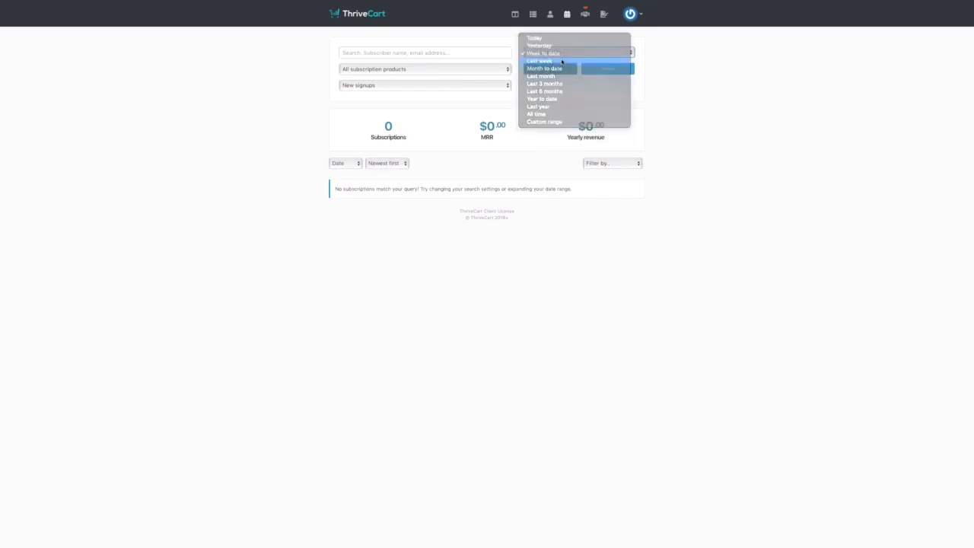
{"action": "left_click", "coordinate": [558, 54]}
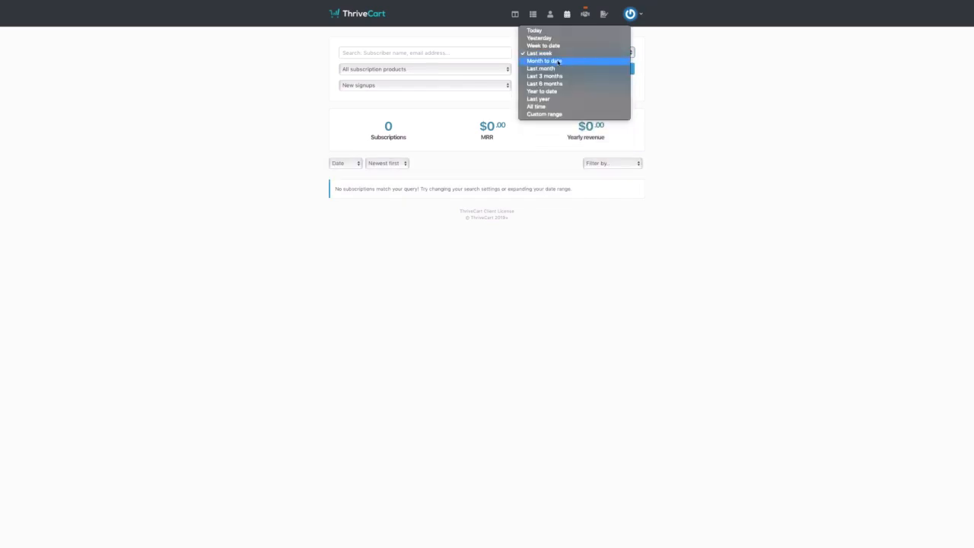
{"action": "left_click", "coordinate": [558, 60]}
{"action": "left_click", "coordinate": [558, 54]}
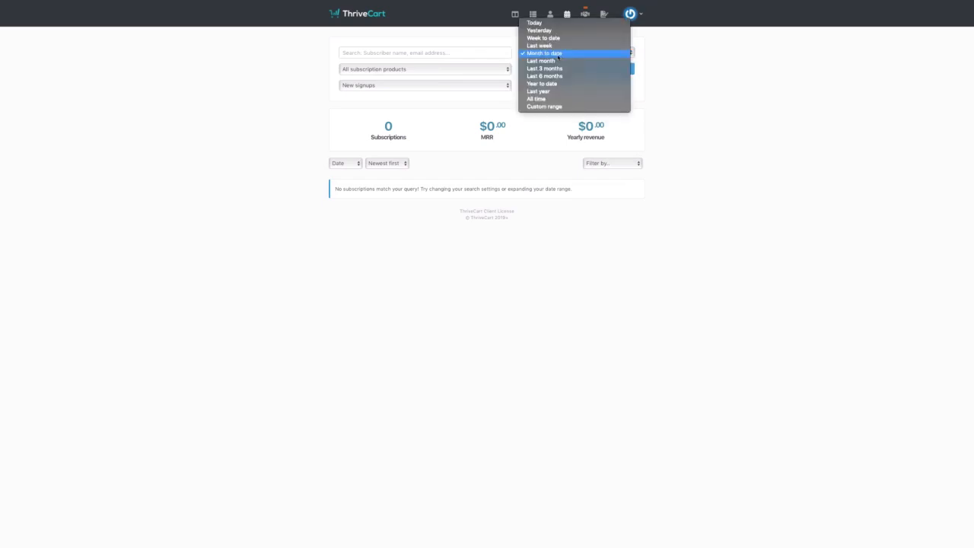
{"action": "left_click", "coordinate": [558, 65]}
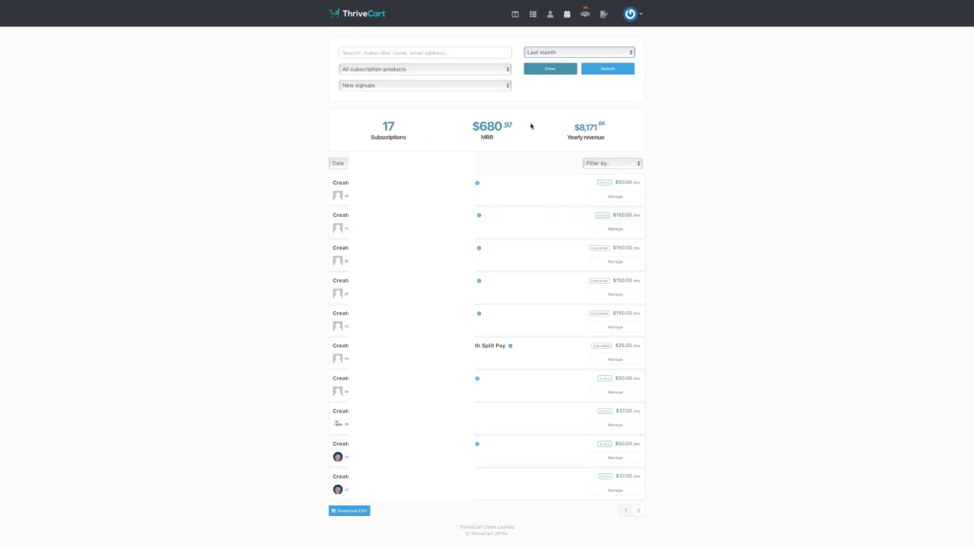
{"action": "left_click", "coordinate": [455, 89]}
{"action": "left_click", "coordinate": [454, 92]}
{"action": "left_click", "coordinate": [454, 90]}
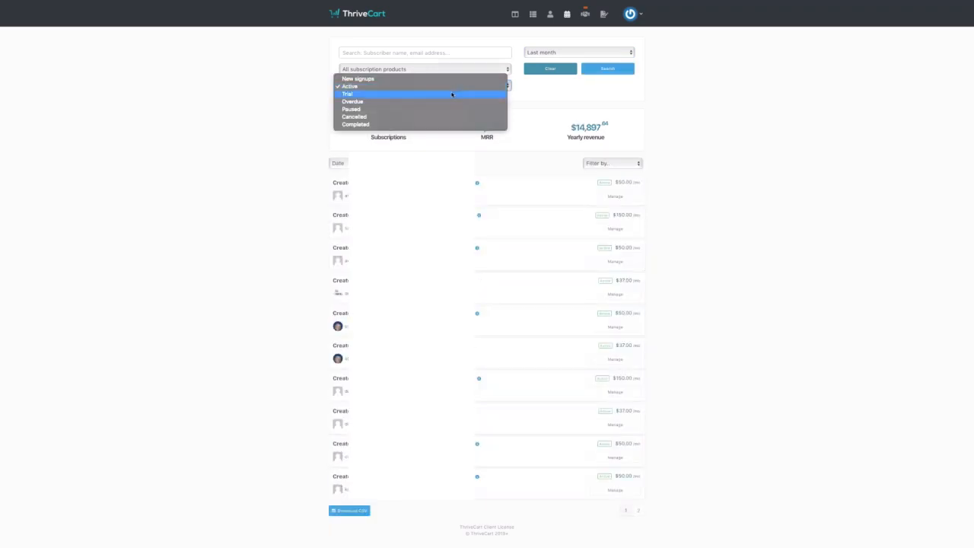
{"action": "left_click", "coordinate": [455, 102]}
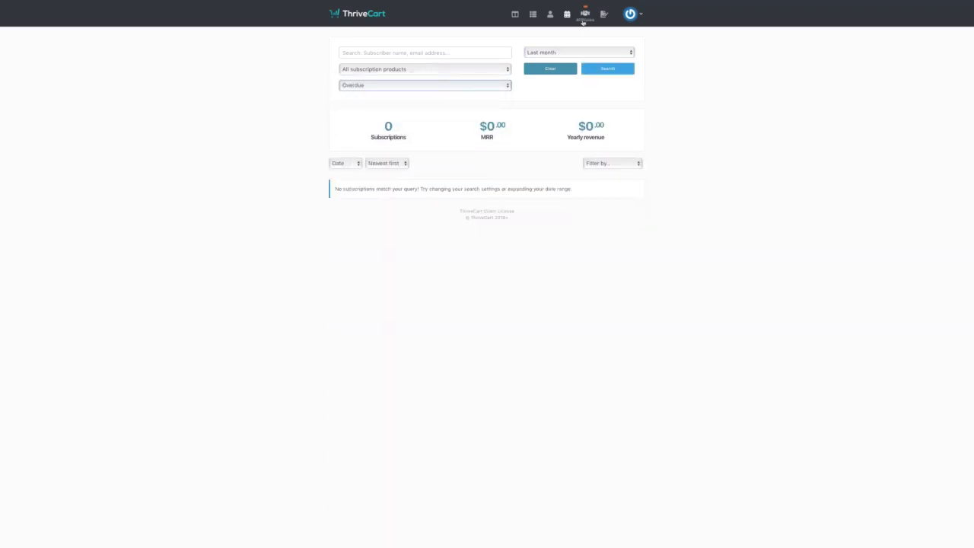
- Browse the affiliate Payments, My affiliates and Product options tabs, ending on Rules
{"action": "left_click", "coordinate": [583, 22]}
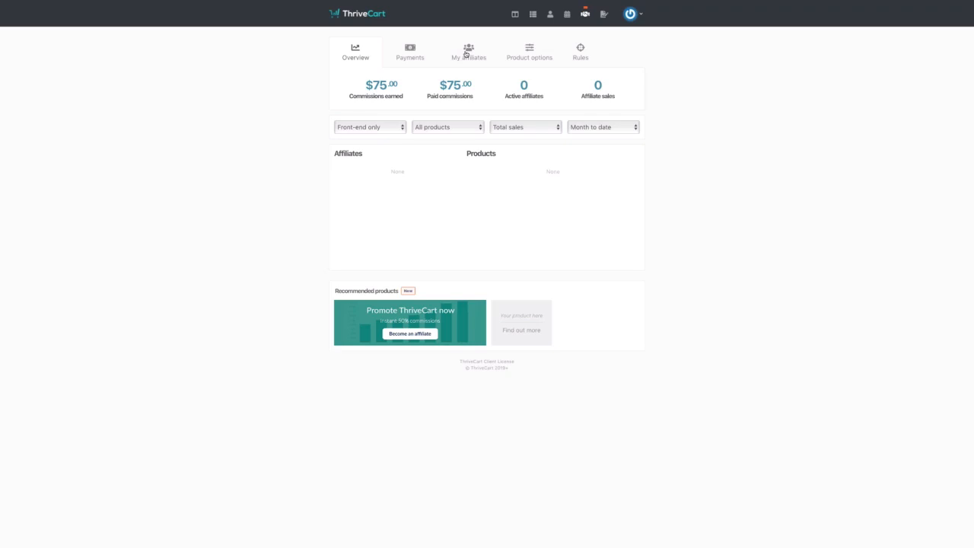
{"action": "left_click", "coordinate": [412, 57]}
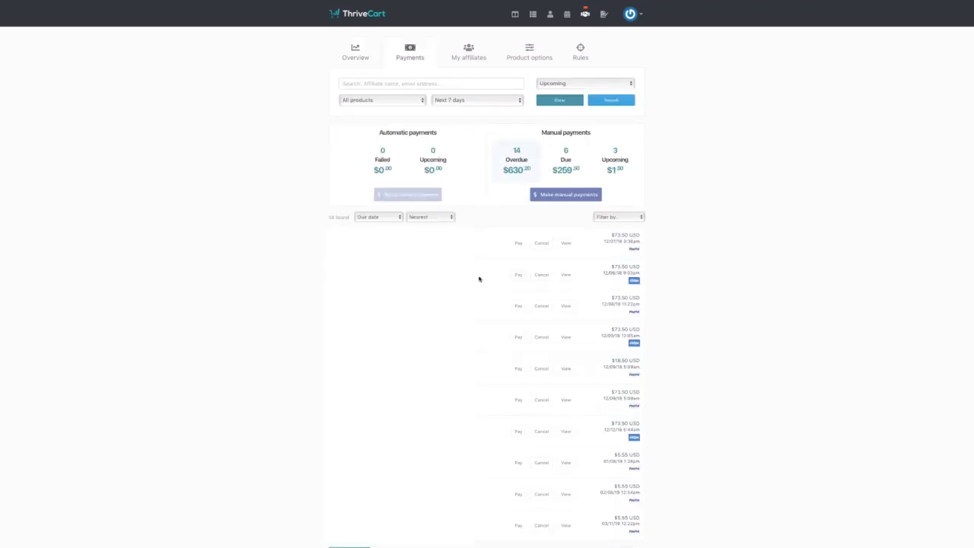
{"action": "left_click", "coordinate": [464, 59]}
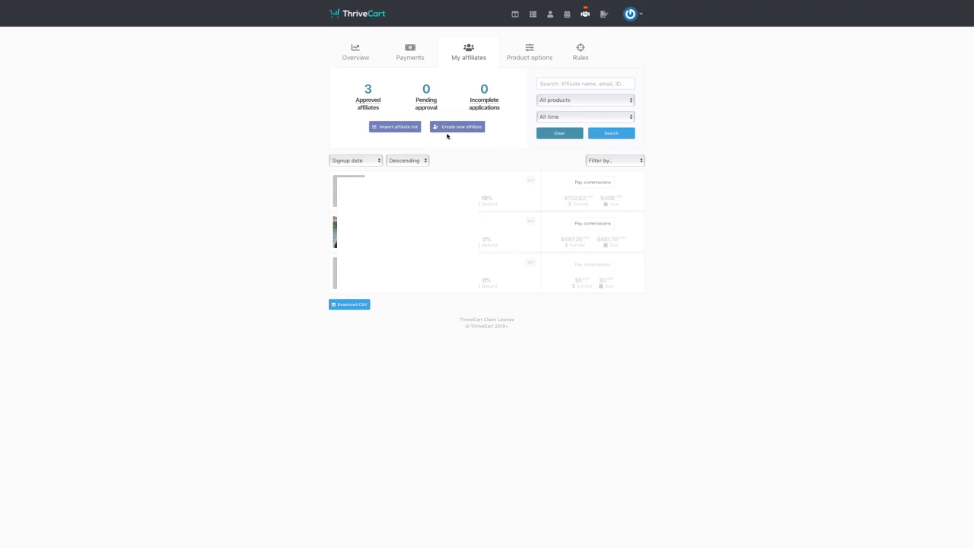
{"action": "left_click", "coordinate": [535, 63]}
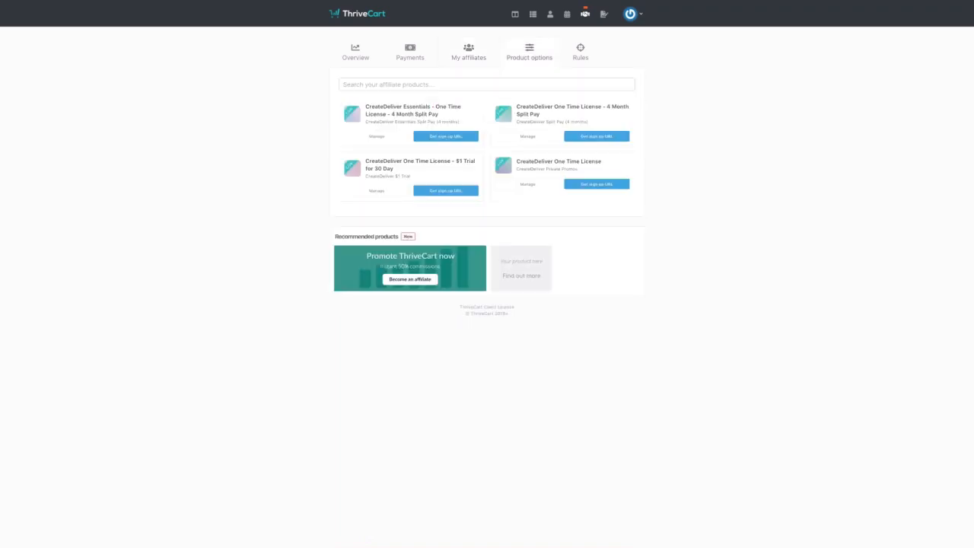
{"action": "left_click", "coordinate": [555, 189]}
{"action": "left_click", "coordinate": [575, 55]}
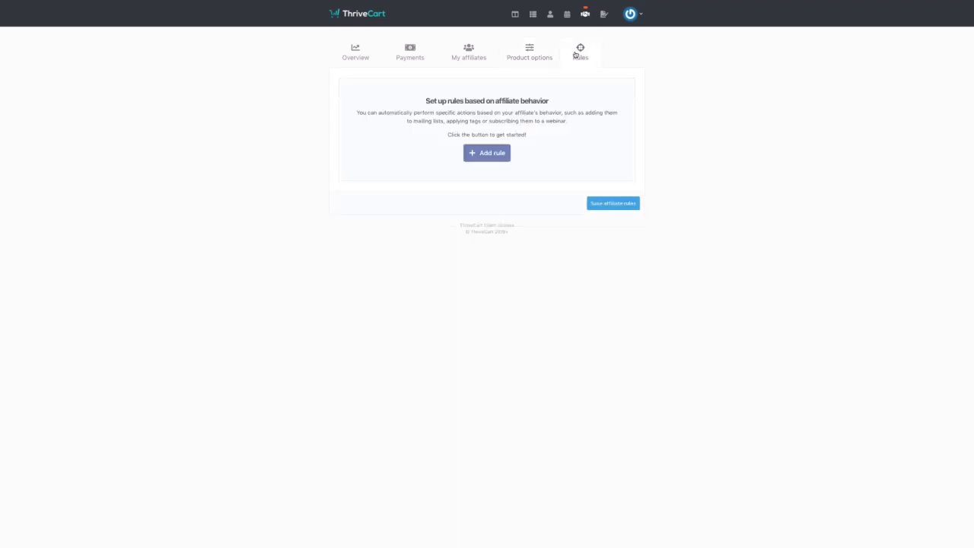
- Draft an affiliate rule triggered when an affiliate signs up, then go to JV partners
{"action": "left_click", "coordinate": [487, 155]}
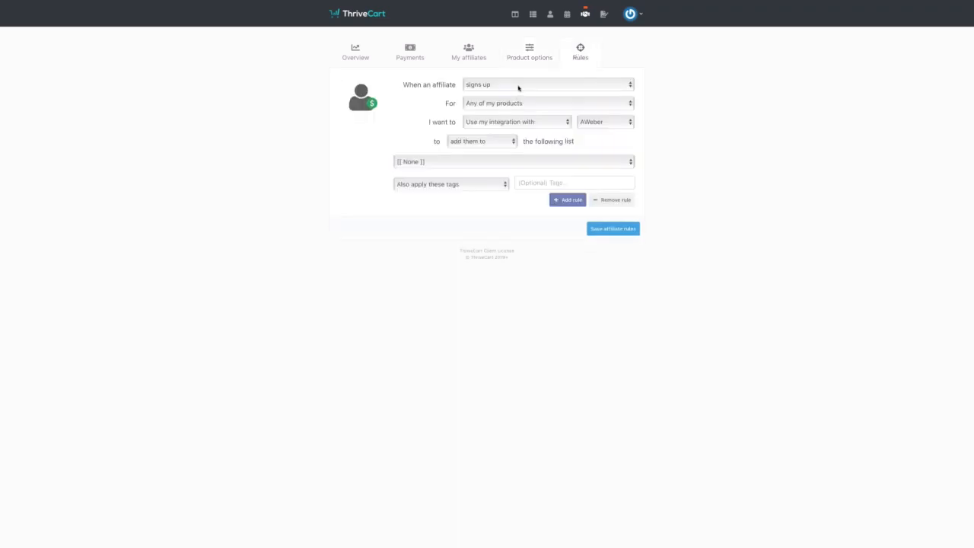
{"action": "left_click", "coordinate": [519, 88]}
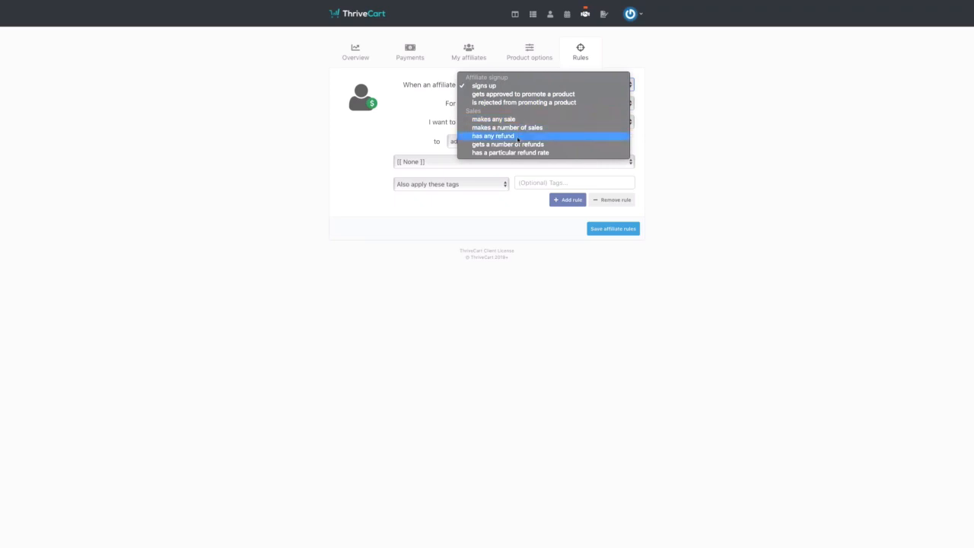
{"action": "left_click", "coordinate": [693, 110]}
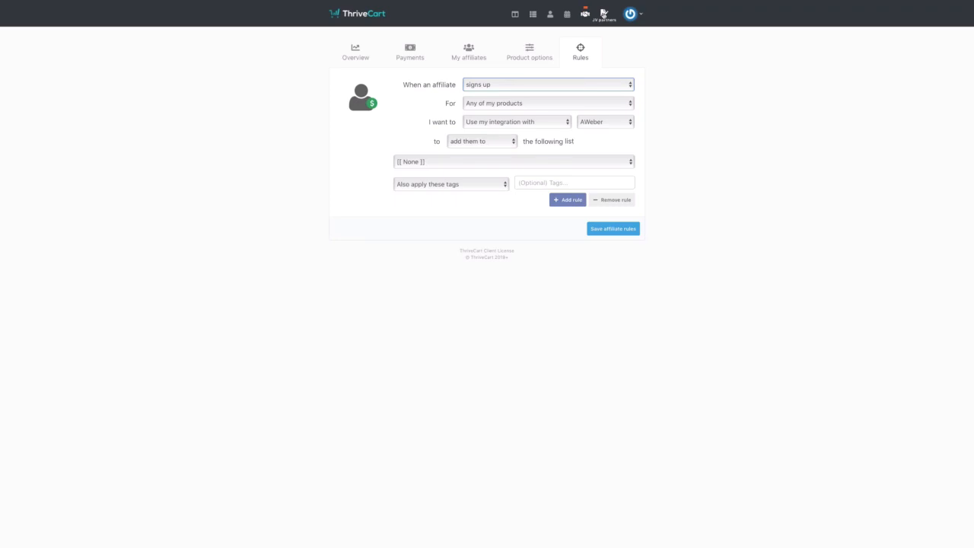
{"action": "left_click", "coordinate": [603, 14]}
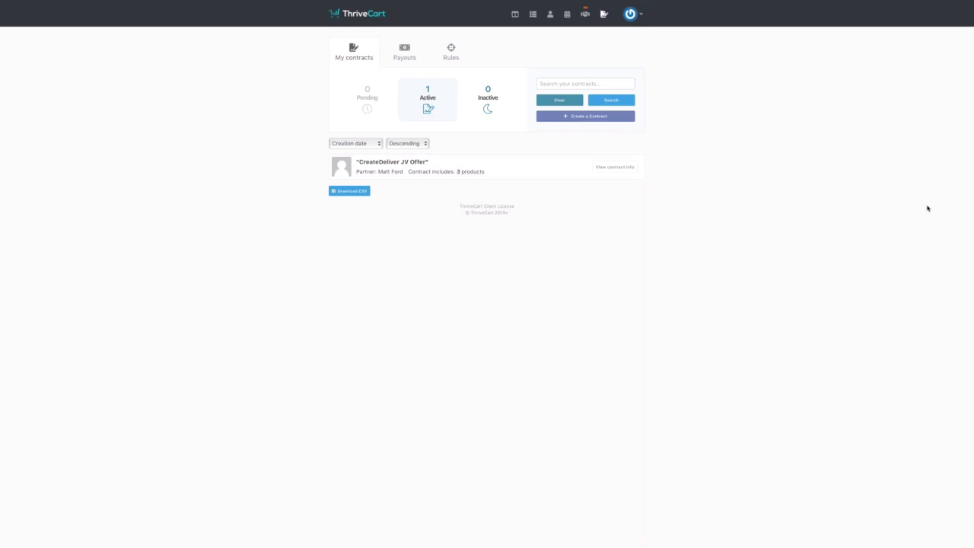
- Check the JV partner Rules tab, then return to the dashboard's weekly snapshot
{"action": "left_click", "coordinate": [453, 51]}
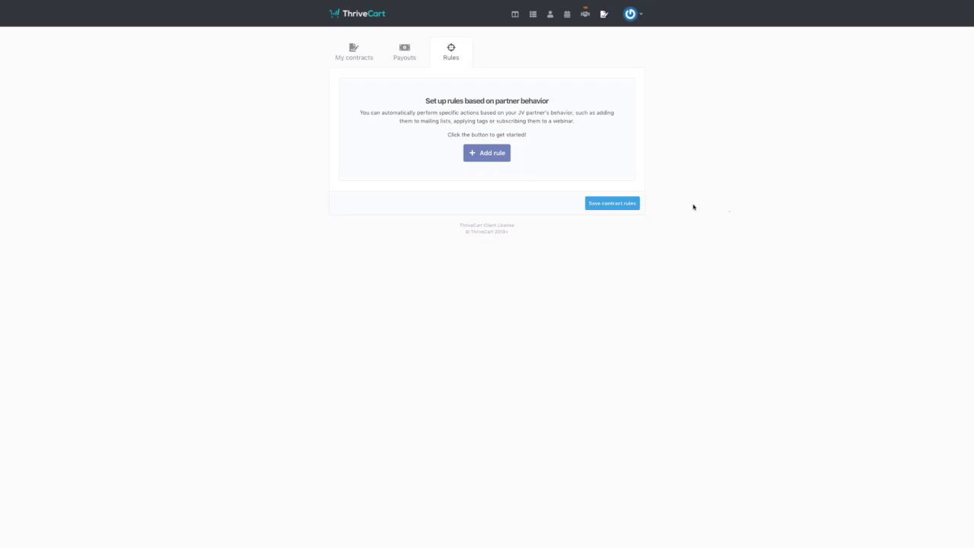
{"action": "left_click", "coordinate": [515, 14]}
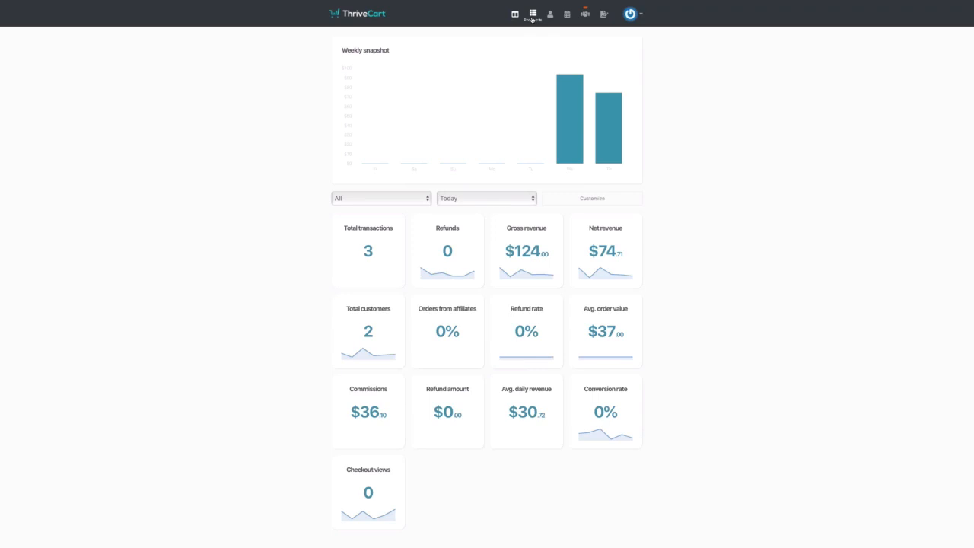
- Create a new physical product owned by your own account
{"action": "left_click", "coordinate": [533, 17]}
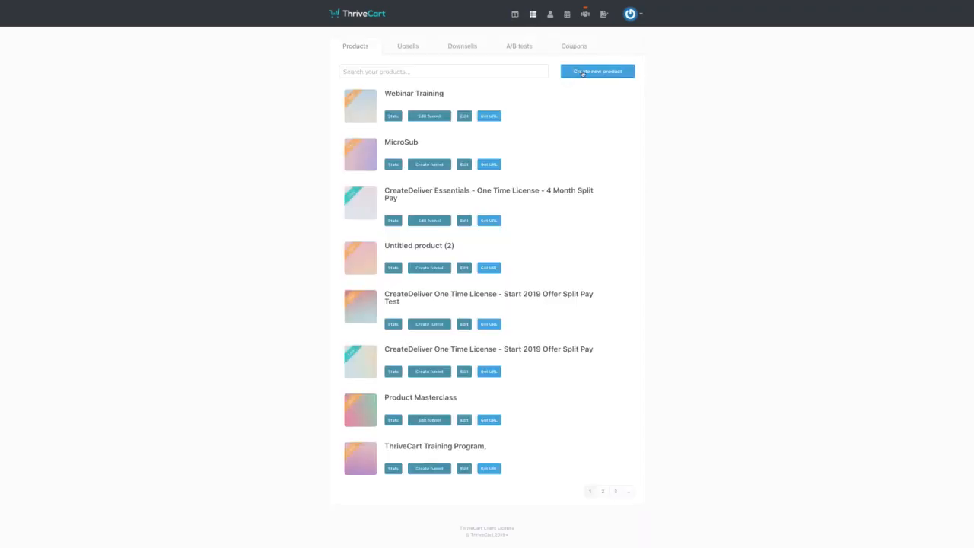
{"action": "left_click", "coordinate": [583, 73]}
{"action": "left_click", "coordinate": [523, 84]}
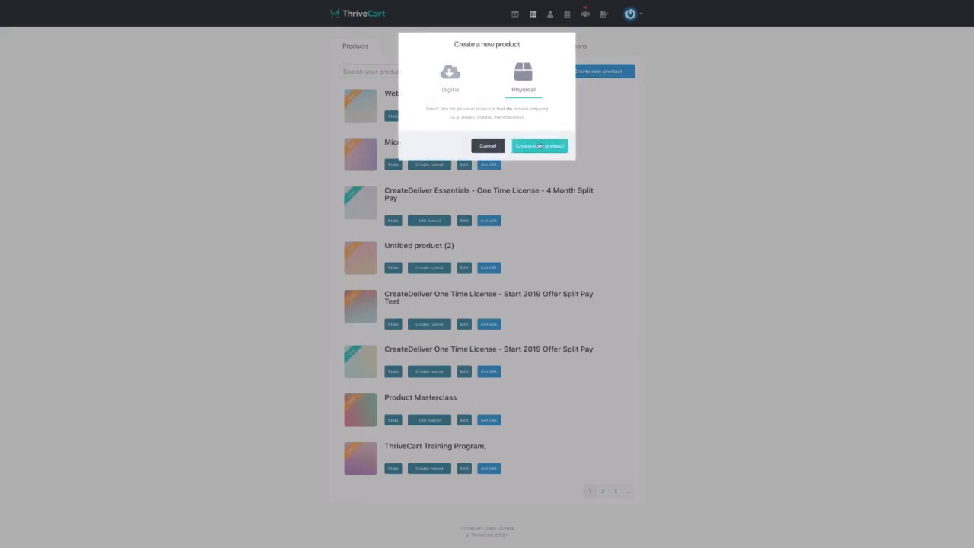
{"action": "left_click", "coordinate": [543, 146]}
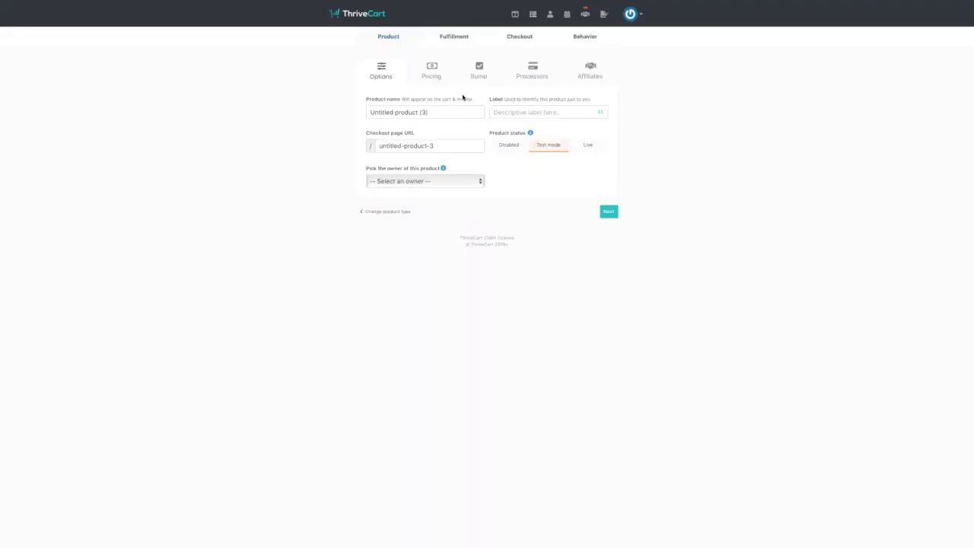
{"action": "left_click", "coordinate": [456, 181]}
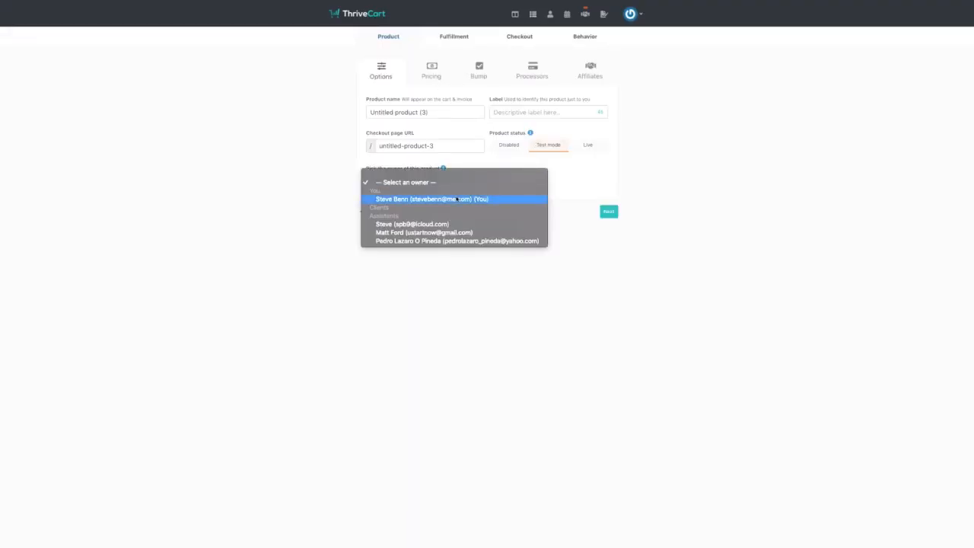
{"action": "left_click", "coordinate": [457, 198]}
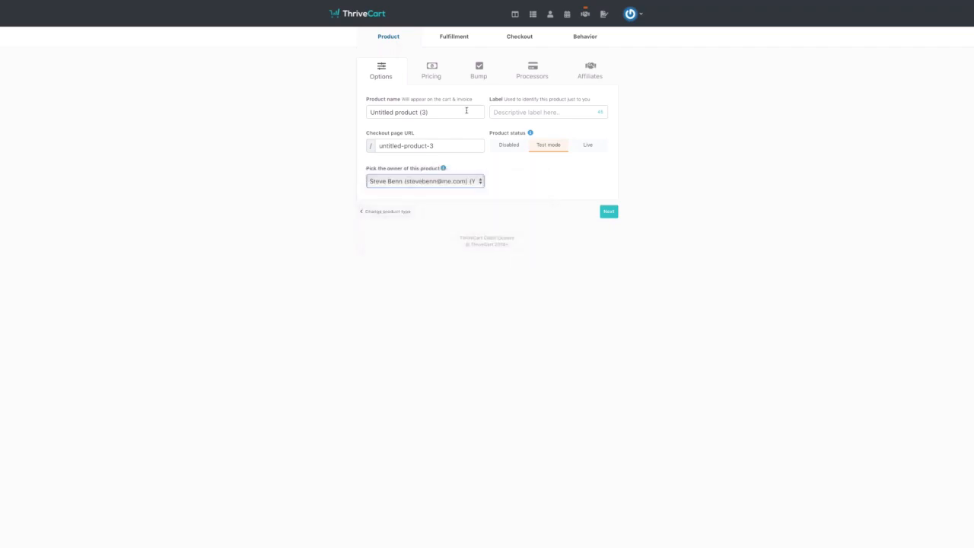
- Name the product 'My Book' with internal label 'My Book' and continue to Pricing
{"action": "triple_click", "coordinate": [466, 112]}
{"action": "key", "text": "BackSpace"}
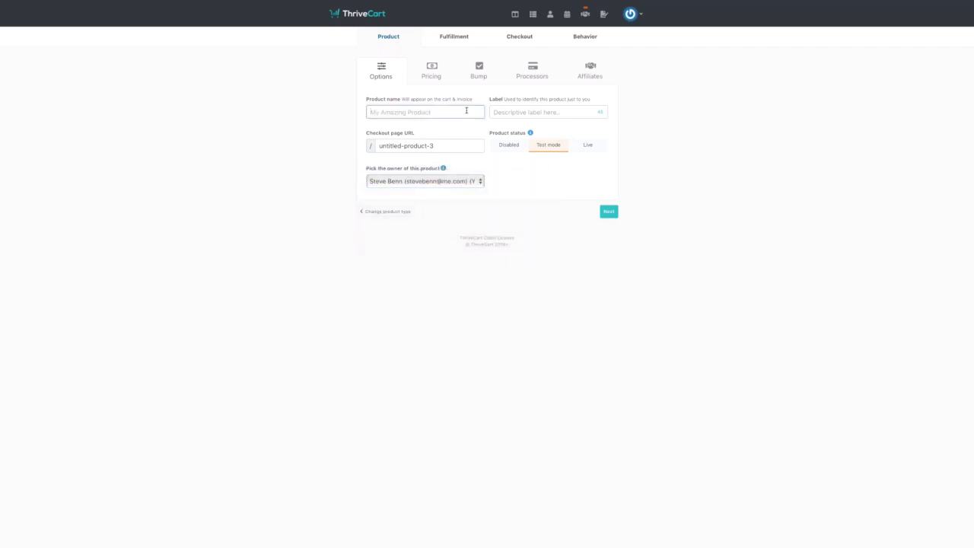
{"action": "type", "text": "My Book"}
{"action": "left_click", "coordinate": [585, 112]}
{"action": "type", "text": "My Book"}
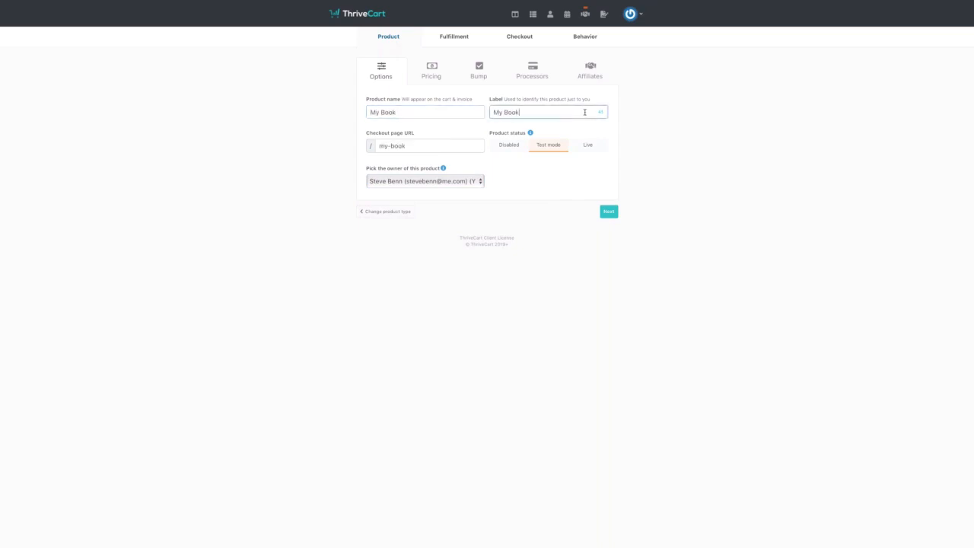
{"action": "left_click", "coordinate": [431, 76]}
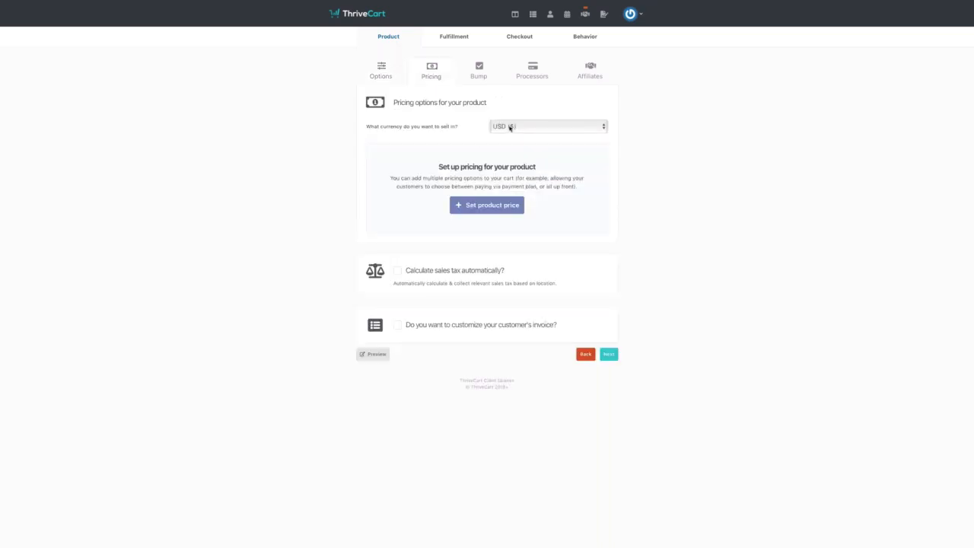
- Keep USD, add a one-time $7.00 price for My Book, and tick automatic sales tax calculation
{"action": "left_click", "coordinate": [510, 128]}
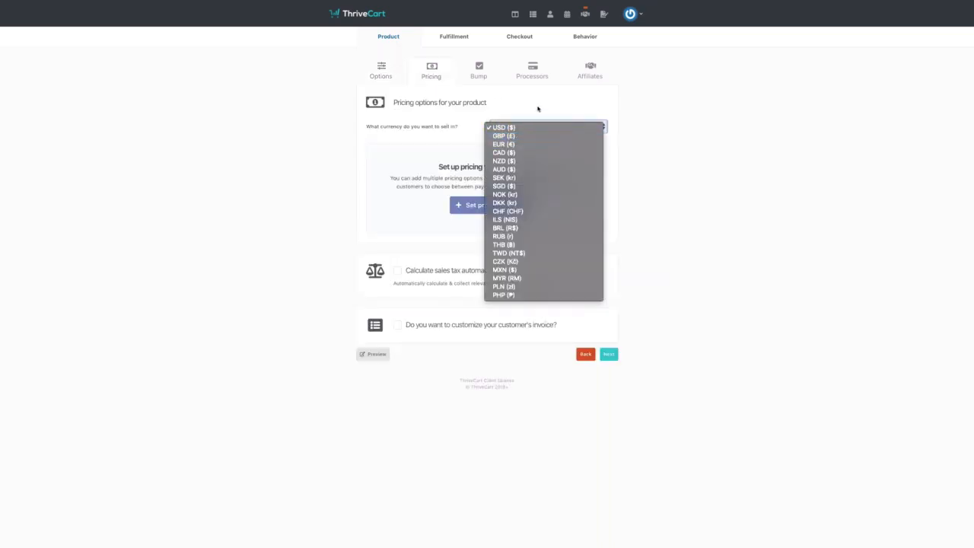
{"action": "left_click", "coordinate": [535, 111]}
{"action": "left_click", "coordinate": [499, 204]}
{"action": "left_click", "coordinate": [464, 154]}
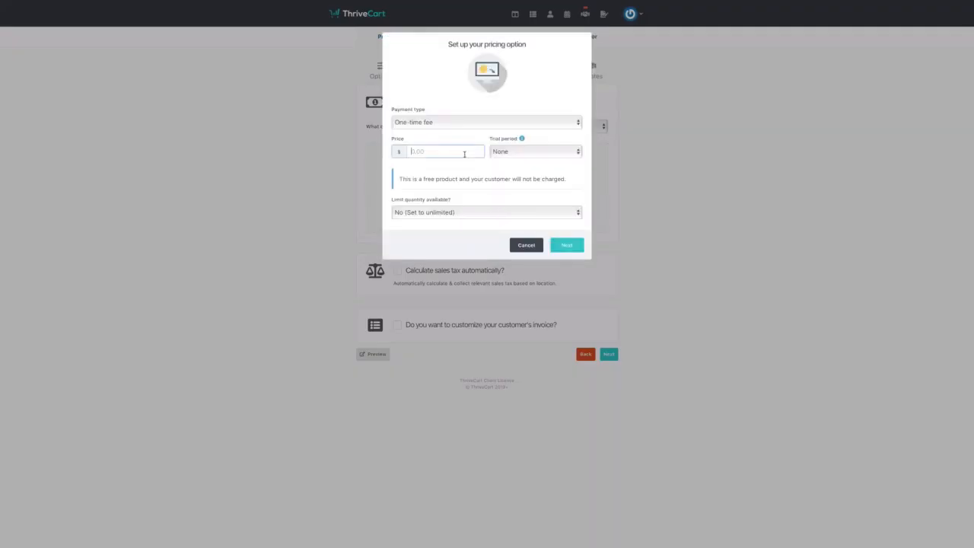
{"action": "type", "text": "7"}
{"action": "left_click", "coordinate": [567, 243]}
{"action": "left_click", "coordinate": [569, 198]}
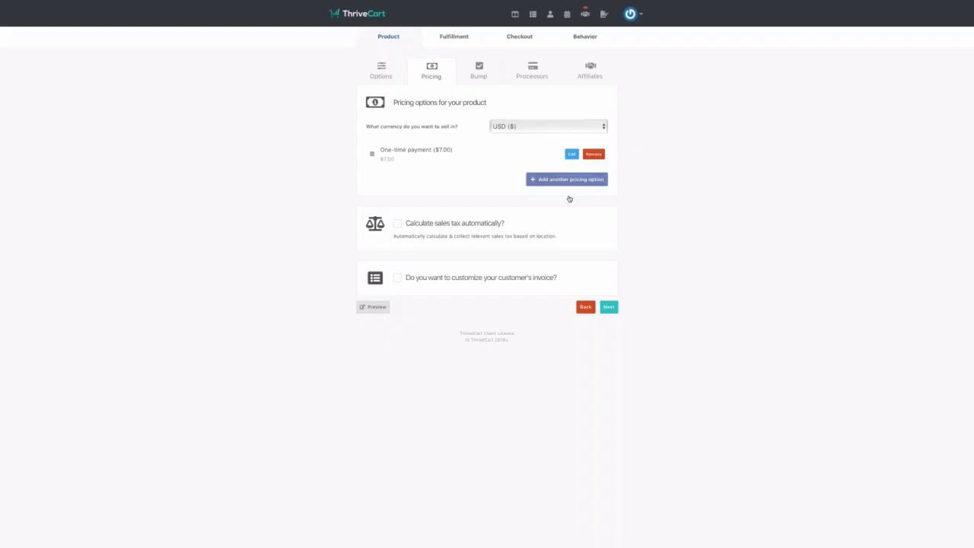
{"action": "left_click", "coordinate": [397, 224]}
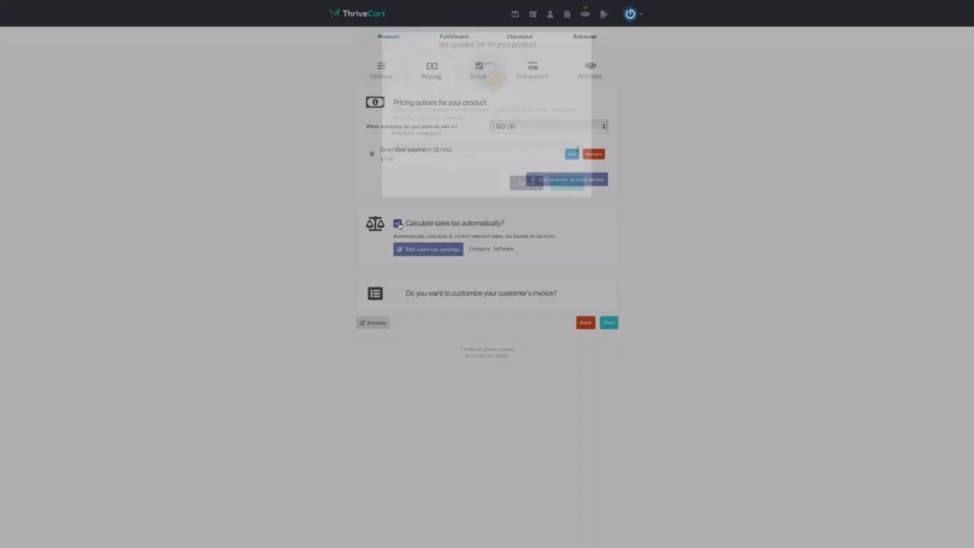
- Choose Books as the tax category, opt out of local-country sales tax, and save the tax settings
{"action": "left_click", "coordinate": [486, 151]}
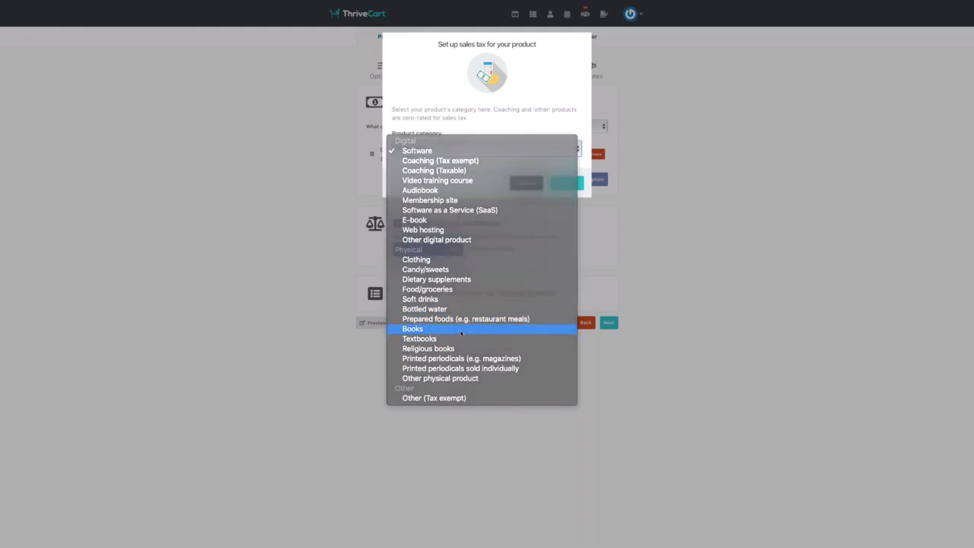
{"action": "left_click", "coordinate": [461, 333]}
{"action": "left_click", "coordinate": [566, 183]}
{"action": "left_click", "coordinate": [397, 124]}
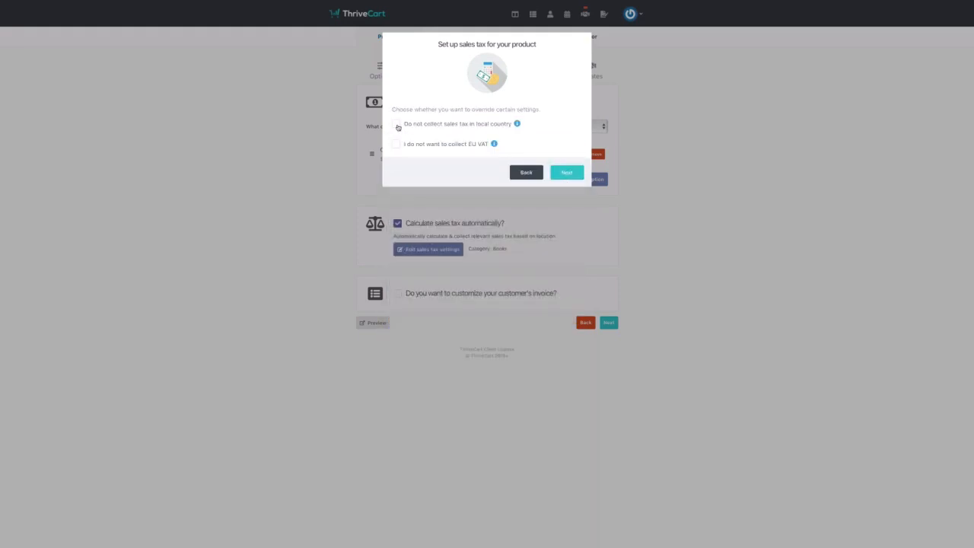
{"action": "left_click", "coordinate": [541, 218]}
{"action": "left_click", "coordinate": [567, 173]}
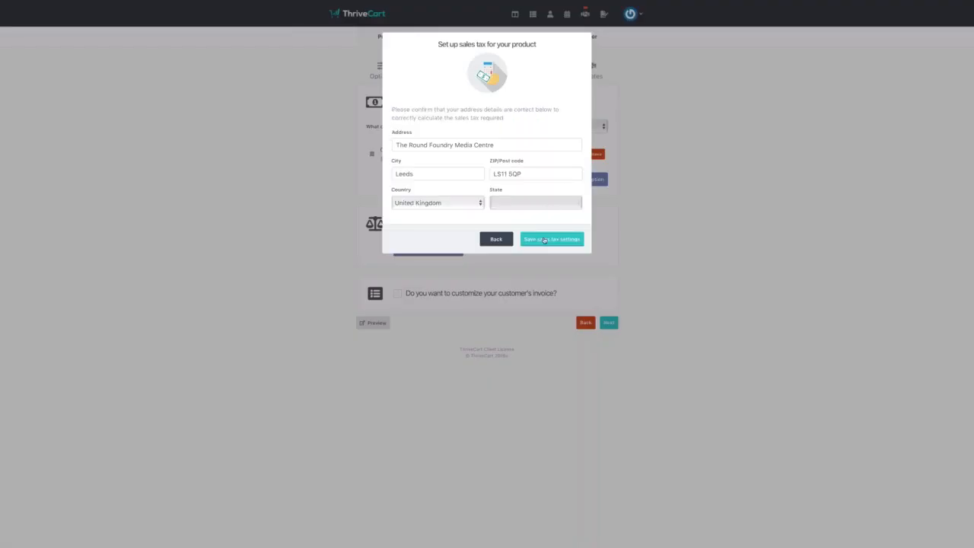
{"action": "left_click", "coordinate": [551, 239]}
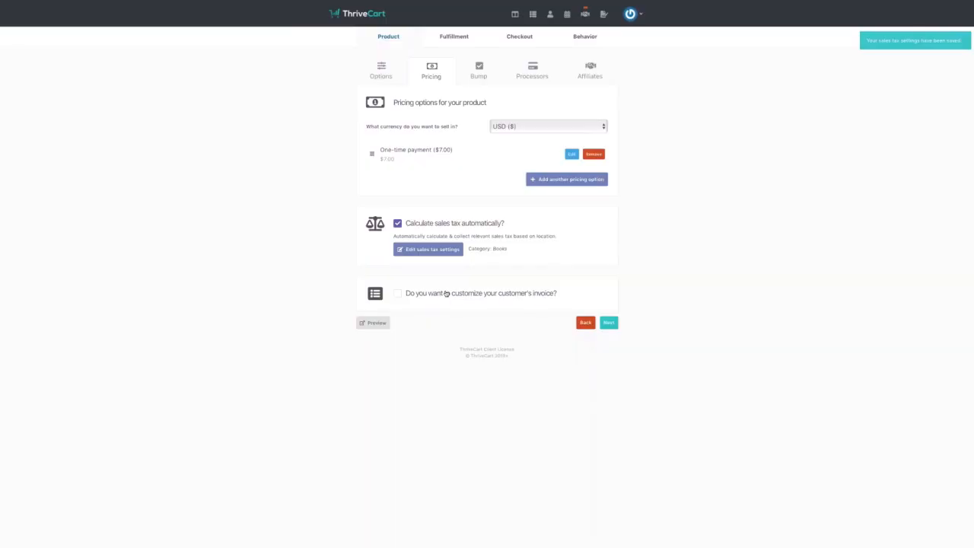
- Leave My Book without a bump offer, turning the bump checkbox back off
{"action": "left_click", "coordinate": [479, 75]}
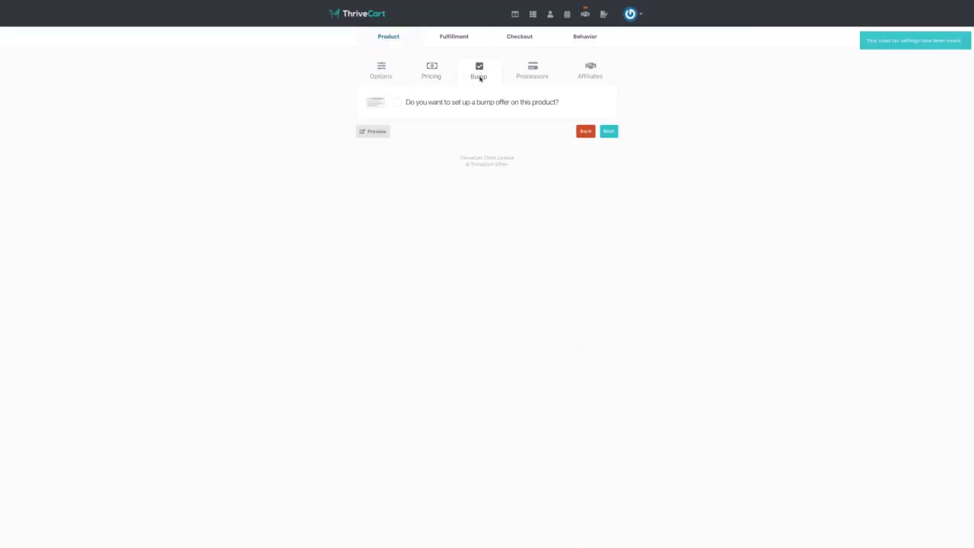
{"action": "left_click", "coordinate": [398, 103]}
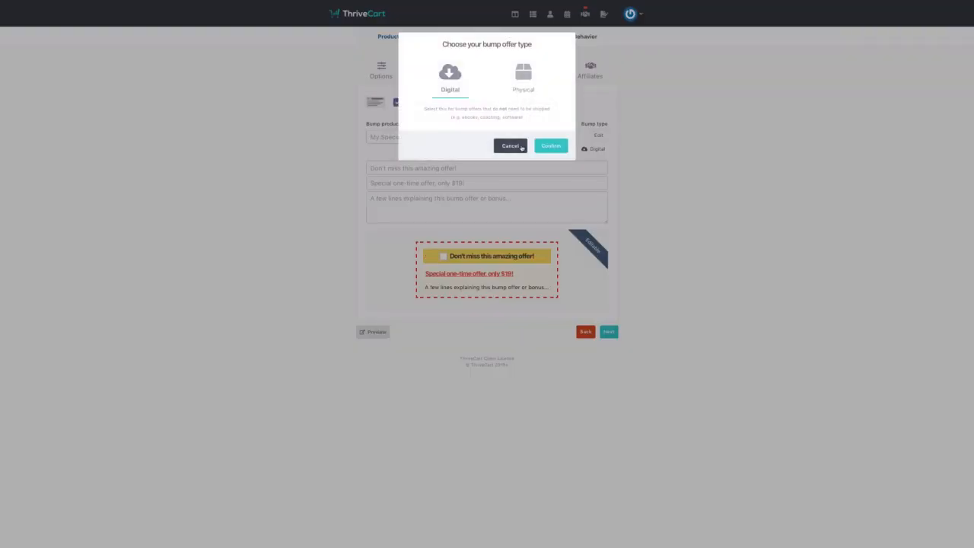
{"action": "left_click", "coordinate": [515, 146]}
{"action": "left_click", "coordinate": [398, 102]}
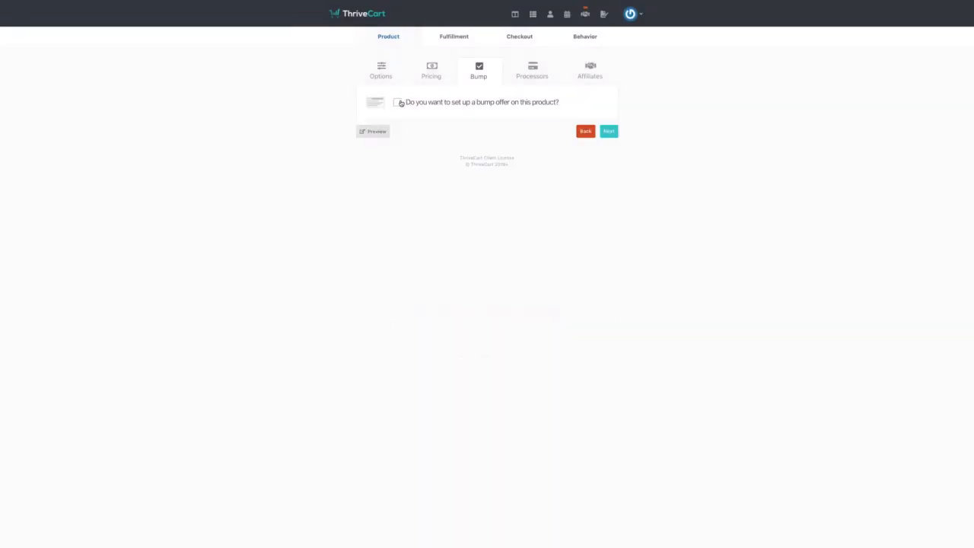
- Enable Stripe, Apple Pay, Google Pay and PayPal as payment processors and save them
{"action": "left_click", "coordinate": [537, 76]}
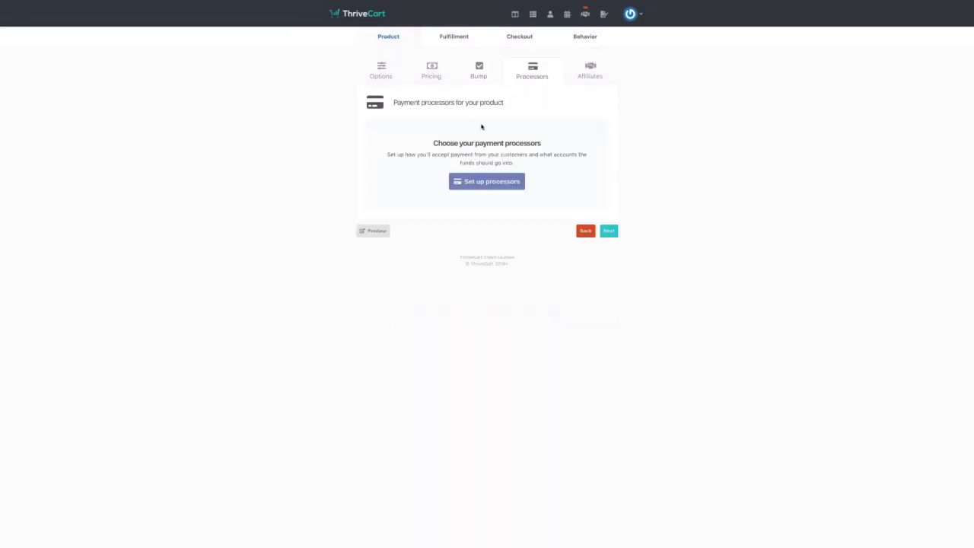
{"action": "left_click", "coordinate": [486, 186]}
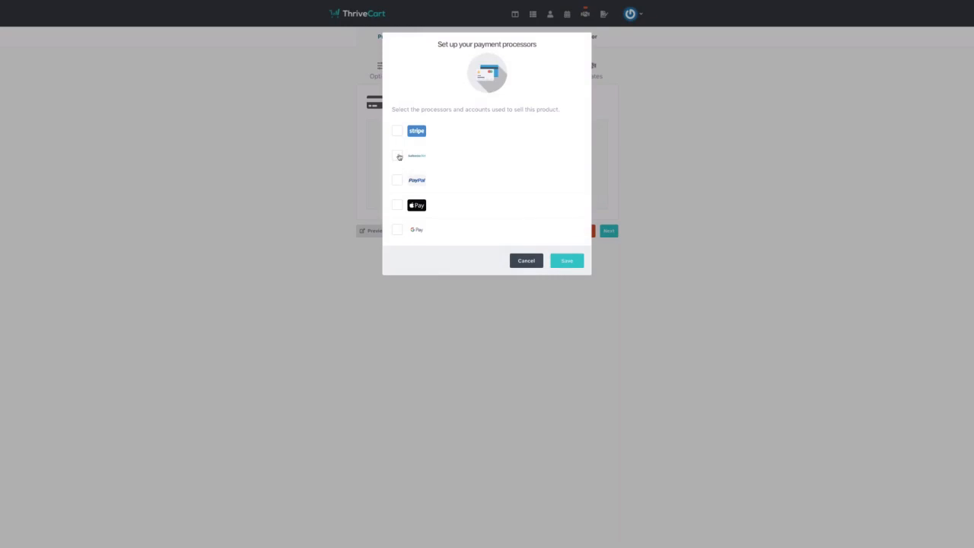
{"action": "left_click", "coordinate": [396, 131]}
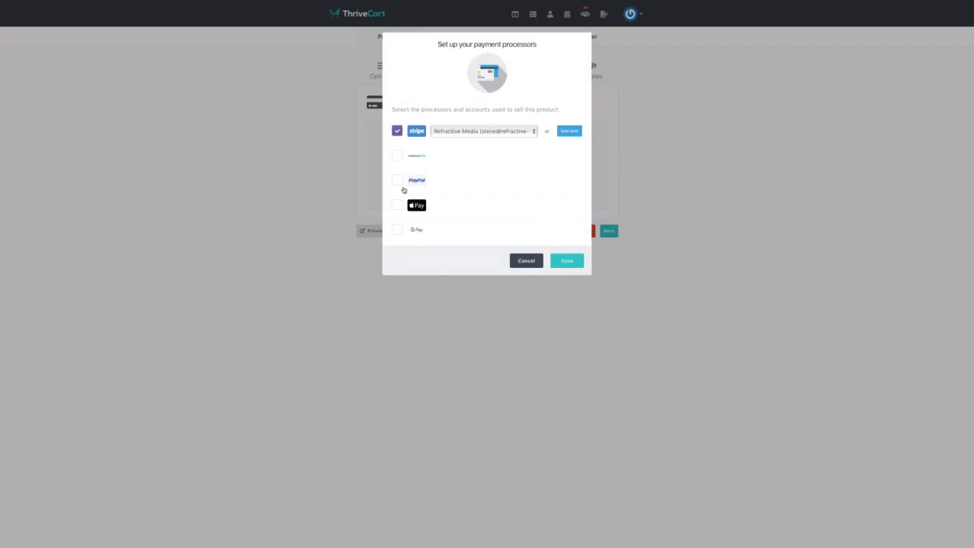
{"action": "left_click", "coordinate": [397, 205]}
{"action": "left_click", "coordinate": [397, 229]}
{"action": "left_click", "coordinate": [397, 180]}
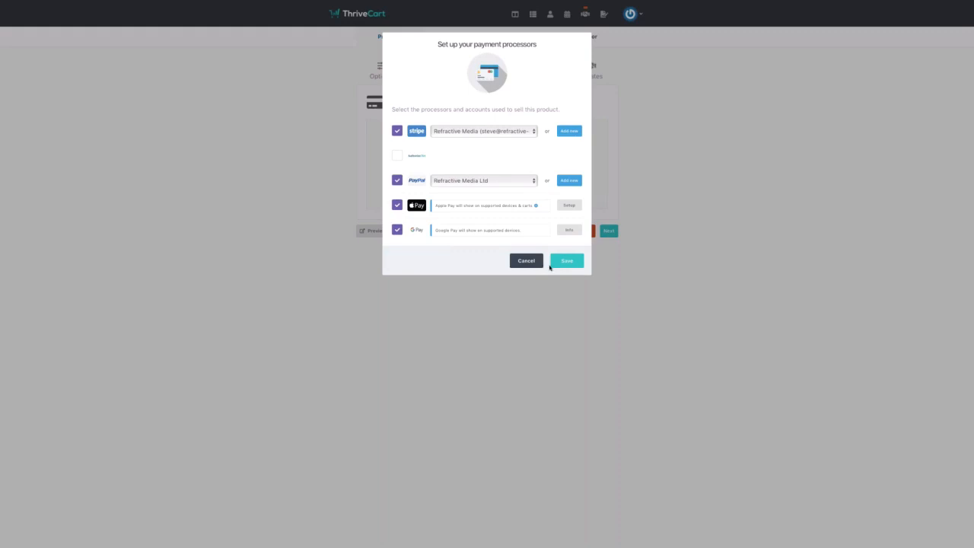
{"action": "left_click", "coordinate": [566, 261]}
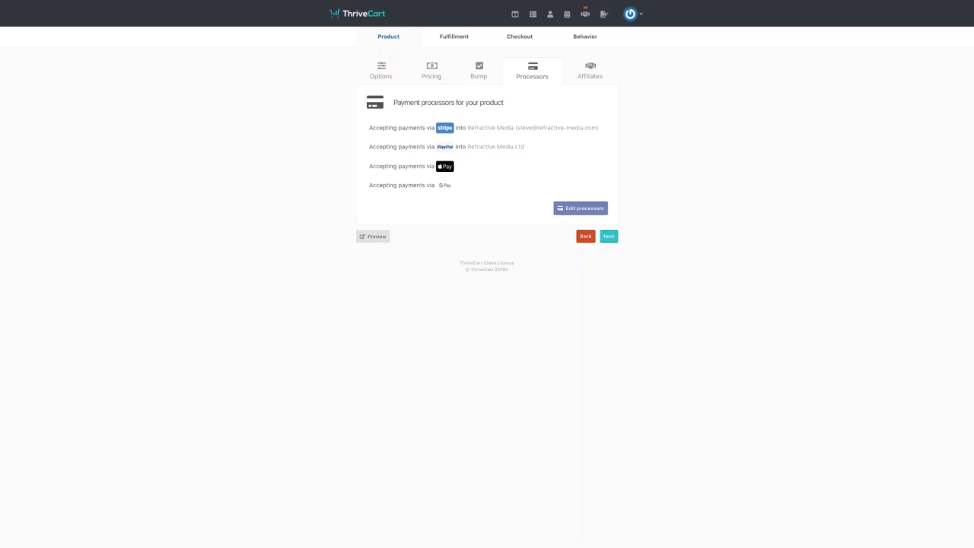
{"action": "left_click", "coordinate": [609, 236]}
- Create a manual shipping option named Shipping for National (GB) charging 3
{"action": "left_click", "coordinate": [608, 131]}
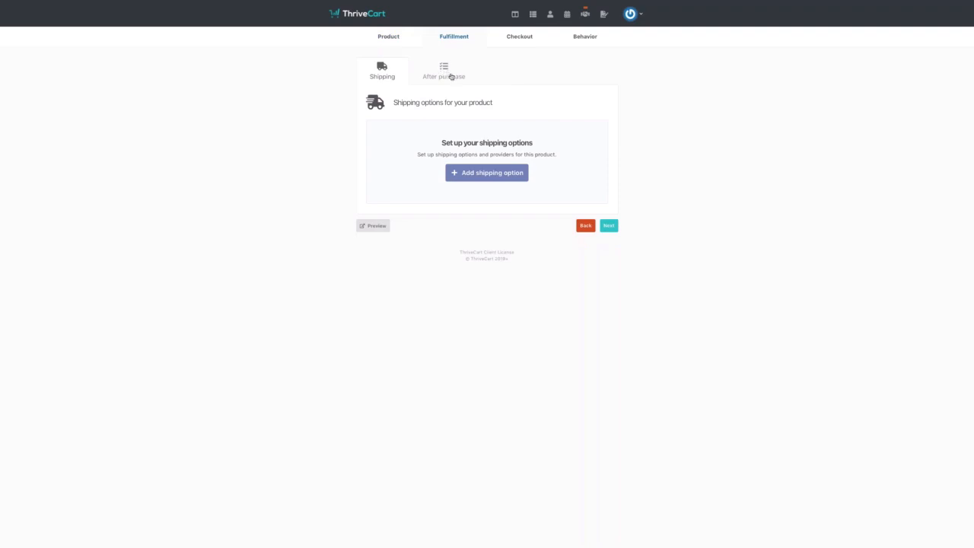
{"action": "left_click", "coordinate": [493, 174]}
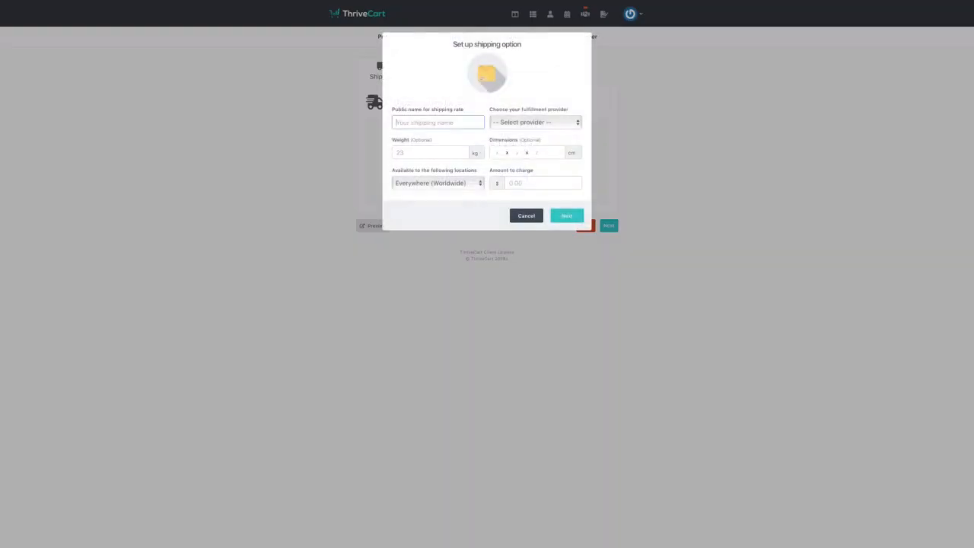
{"action": "type", "text": "pping"}
{"action": "left_click", "coordinate": [569, 122]}
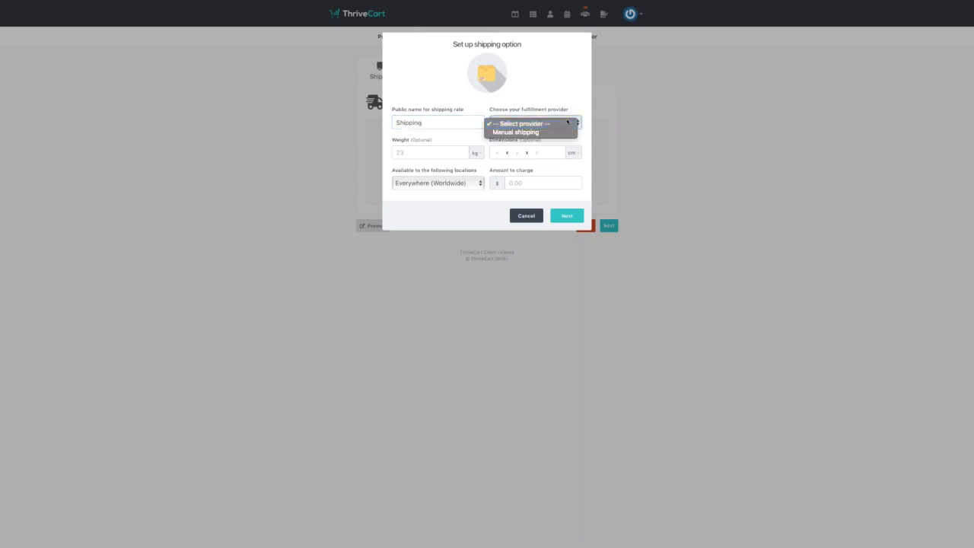
{"action": "left_click", "coordinate": [563, 132]}
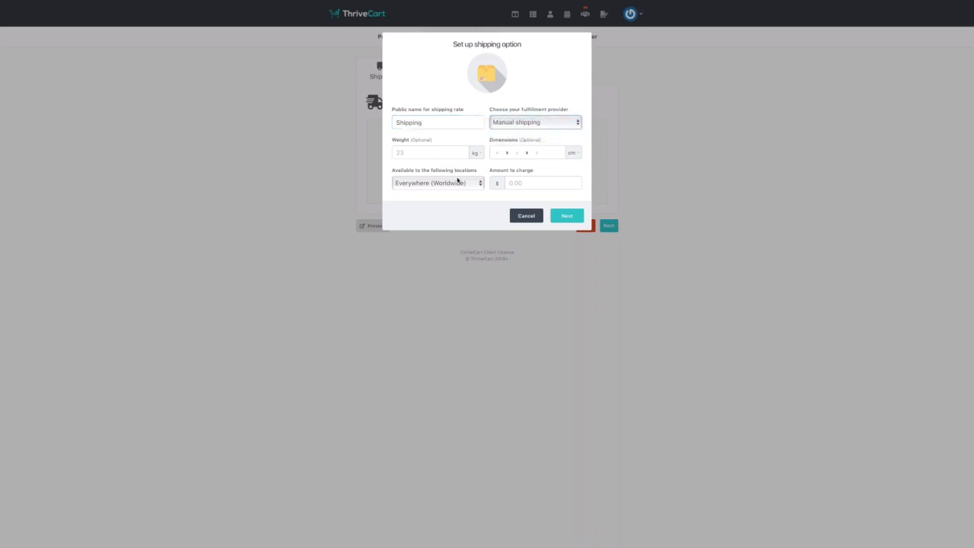
{"action": "left_click", "coordinate": [472, 184]}
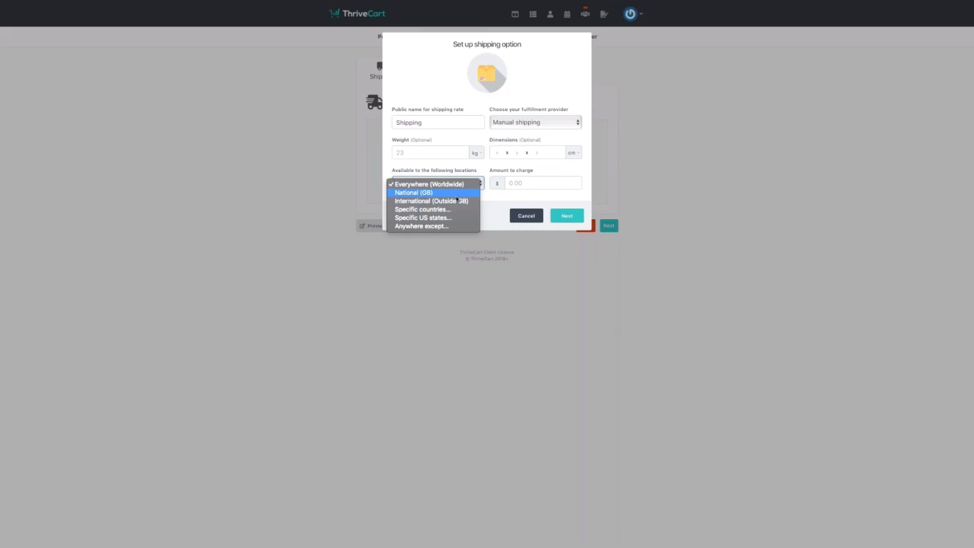
{"action": "left_click", "coordinate": [457, 193]}
{"action": "left_click", "coordinate": [520, 184]}
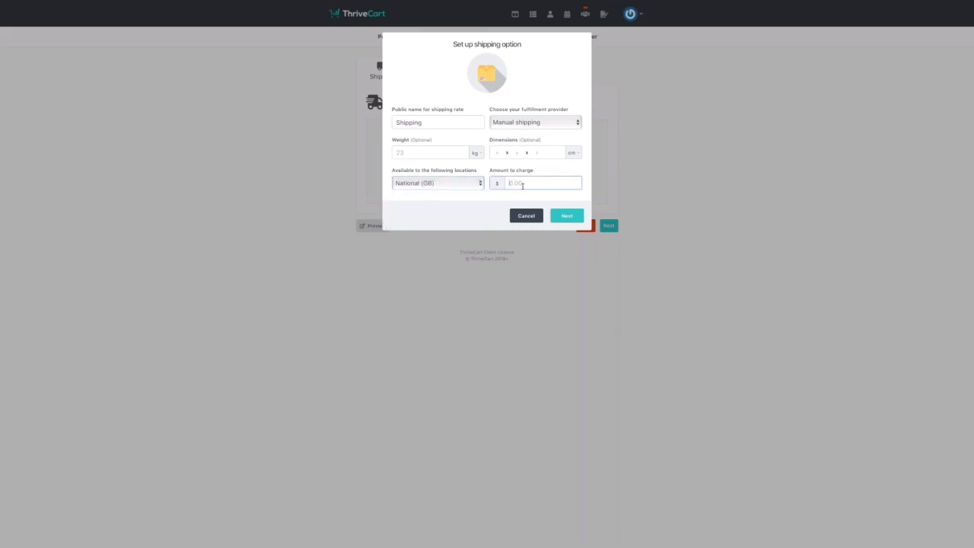
{"action": "type", "text": "3"}
{"action": "left_click", "coordinate": [486, 214]}
- Make the shipping option always available, label it 'GB Shipping', and save it
{"action": "left_click", "coordinate": [567, 216]}
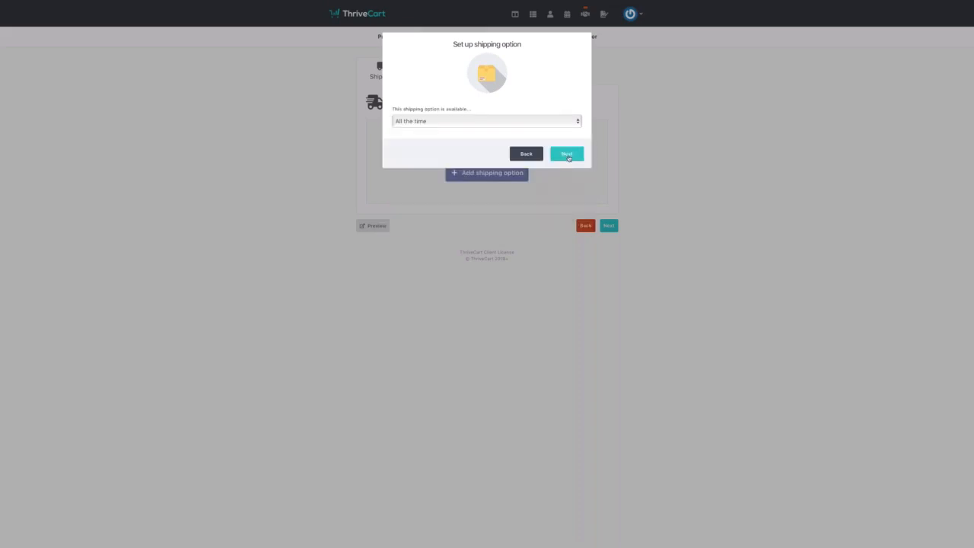
{"action": "left_click", "coordinate": [568, 123]}
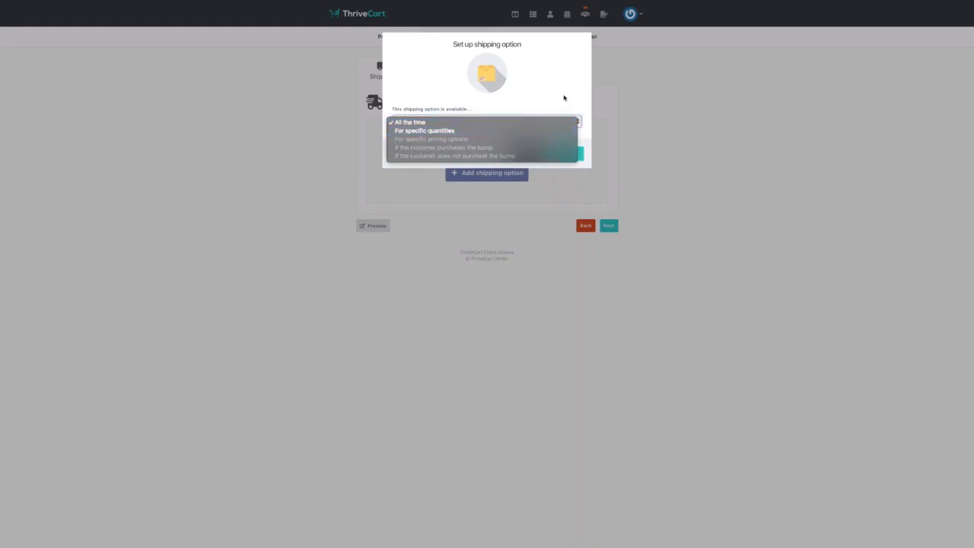
{"action": "left_click", "coordinate": [564, 98]}
{"action": "left_click", "coordinate": [579, 156]}
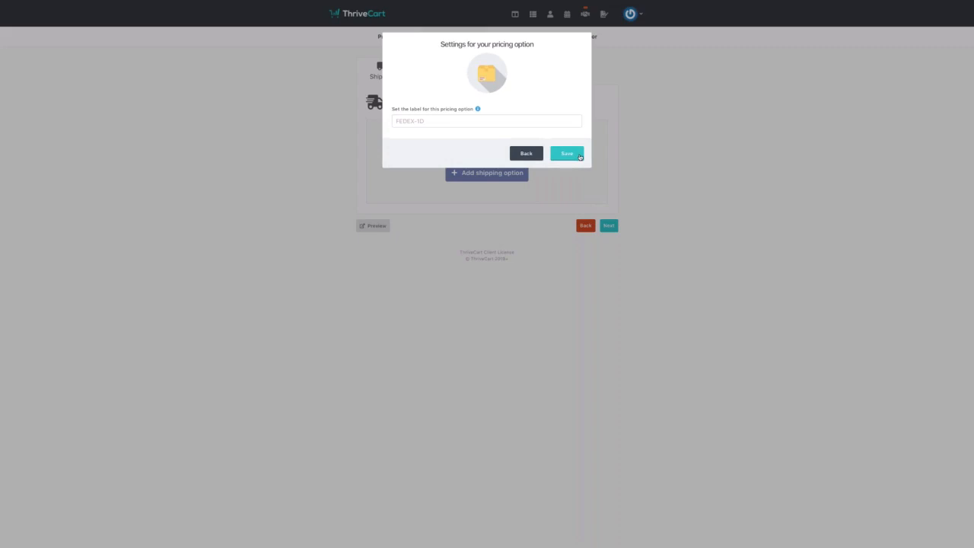
{"action": "left_click", "coordinate": [479, 121]}
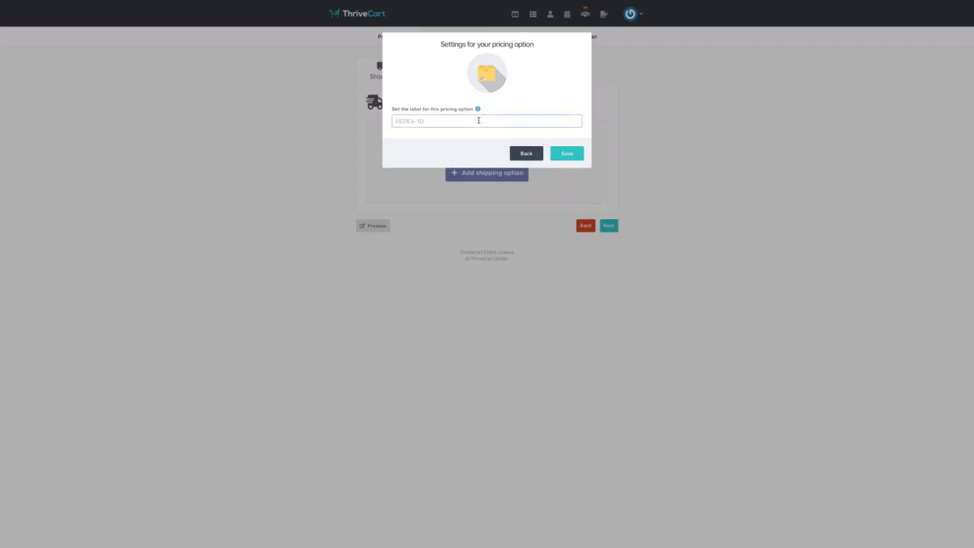
{"action": "type", "text": "GB Shipping"}
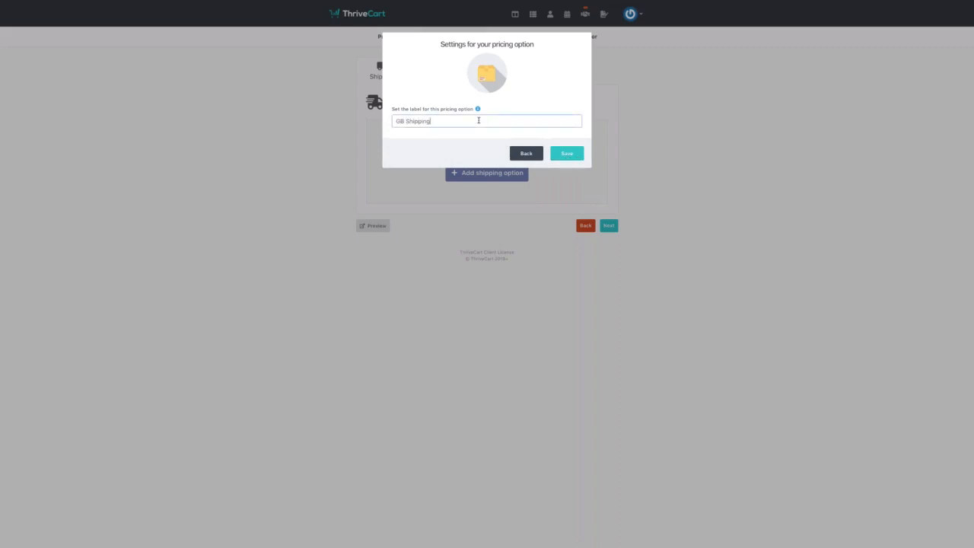
{"action": "left_click", "coordinate": [566, 156]}
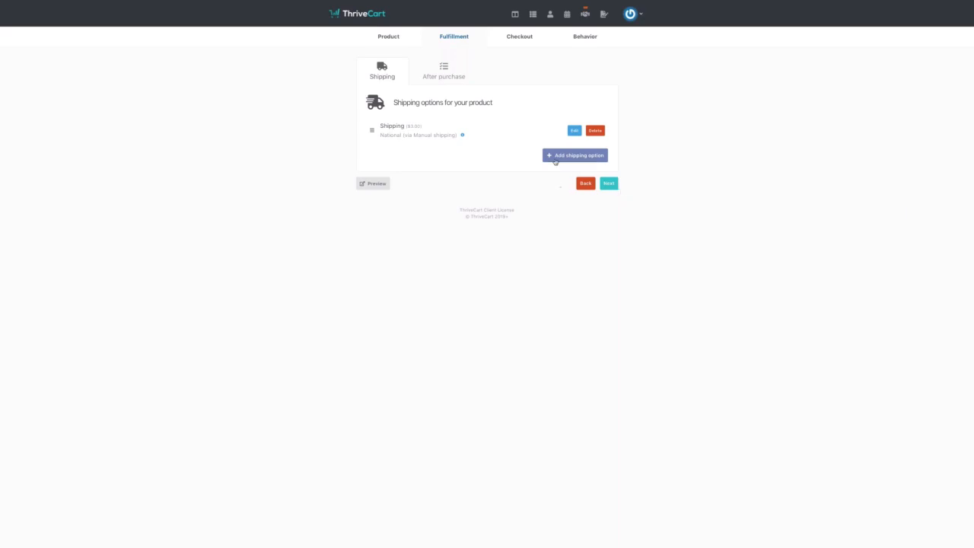
- Enter the product's support email address in the After purchase settings
{"action": "left_click", "coordinate": [444, 70]}
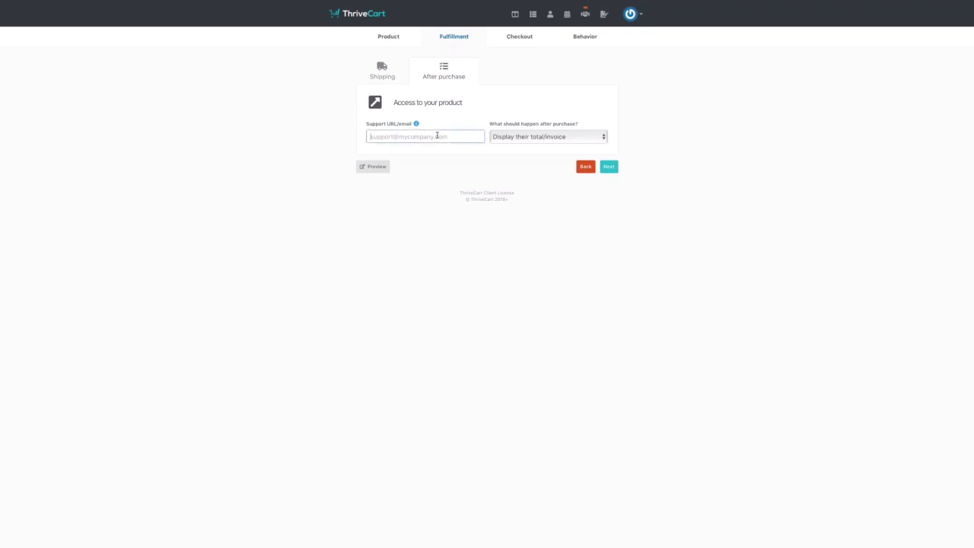
{"action": "left_click", "coordinate": [608, 167]}
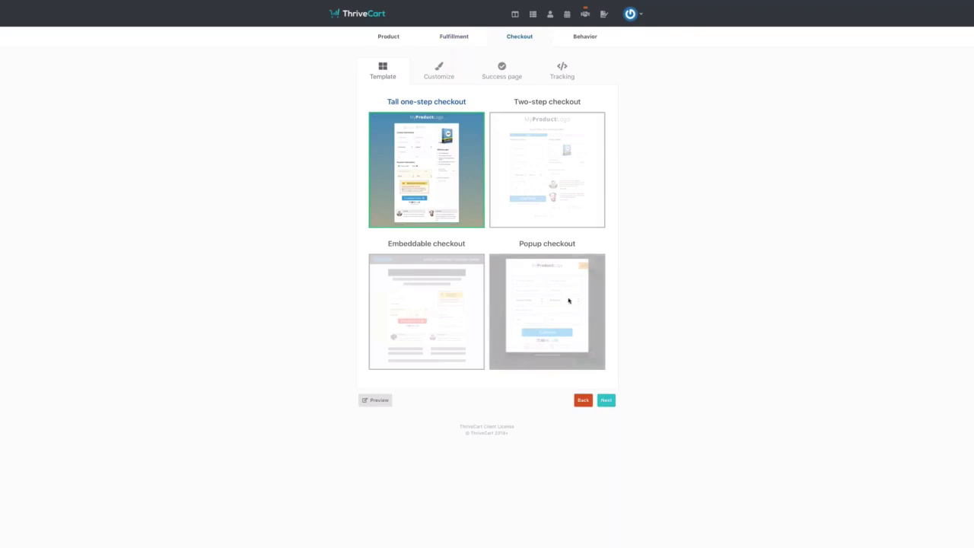
- Keep the Tall one-step checkout template and save its requested customer fields
{"action": "left_click", "coordinate": [608, 402]}
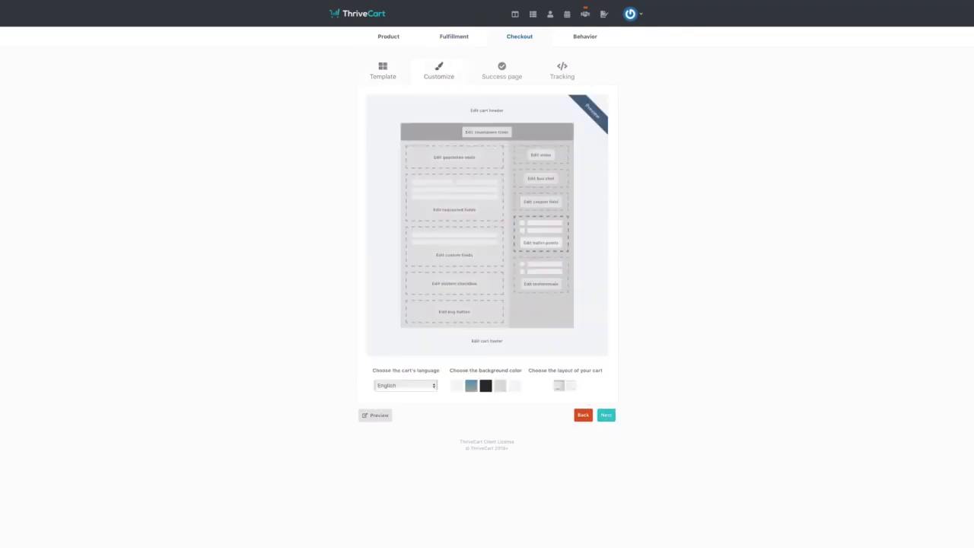
{"action": "left_click", "coordinate": [470, 212]}
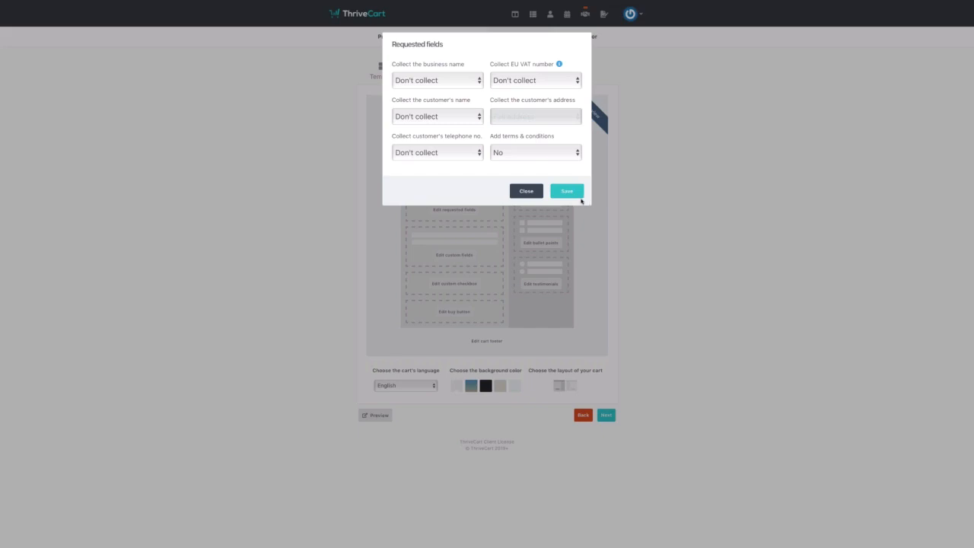
{"action": "left_click", "coordinate": [579, 195]}
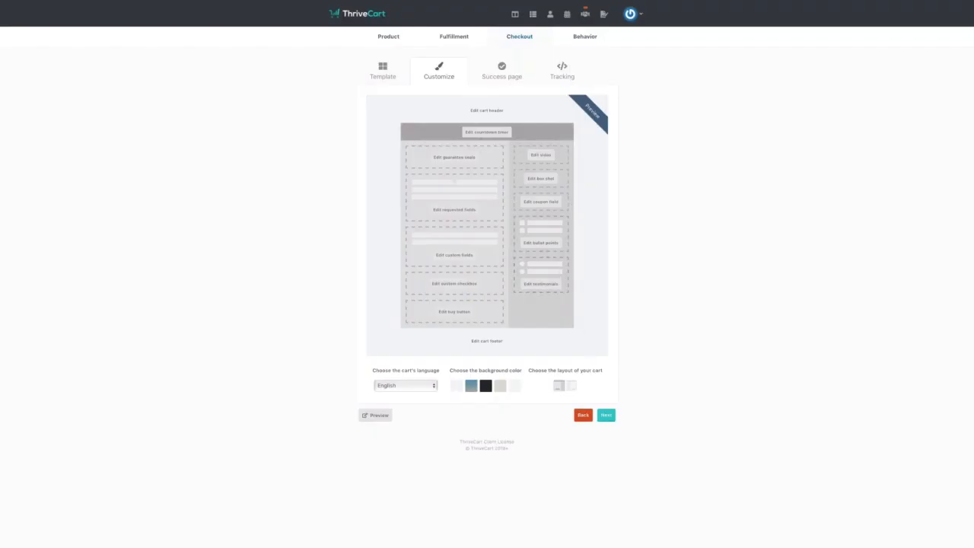
- Step past the success page and tracking code, and review the saved shipping options
{"action": "left_click", "coordinate": [606, 415]}
{"action": "left_click", "coordinate": [612, 314]}
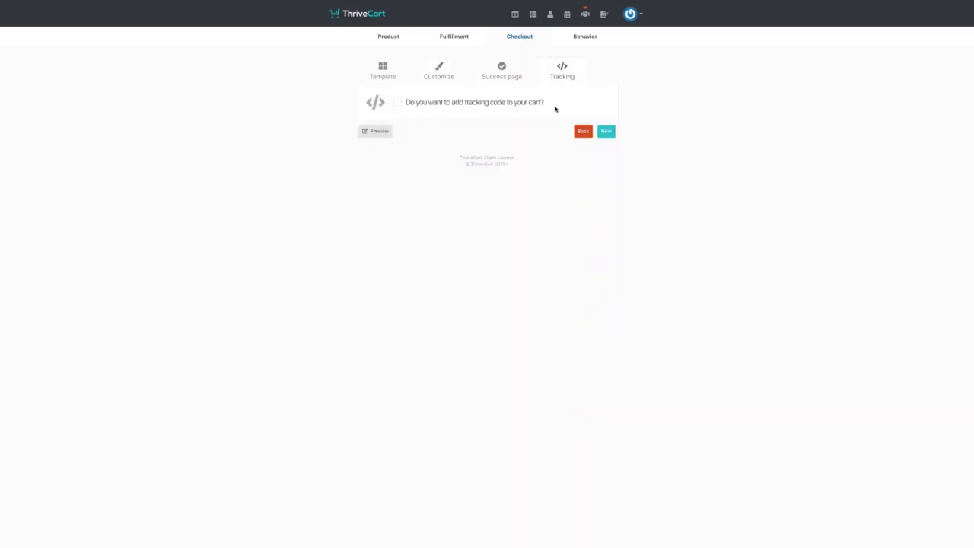
{"action": "left_click", "coordinate": [473, 43]}
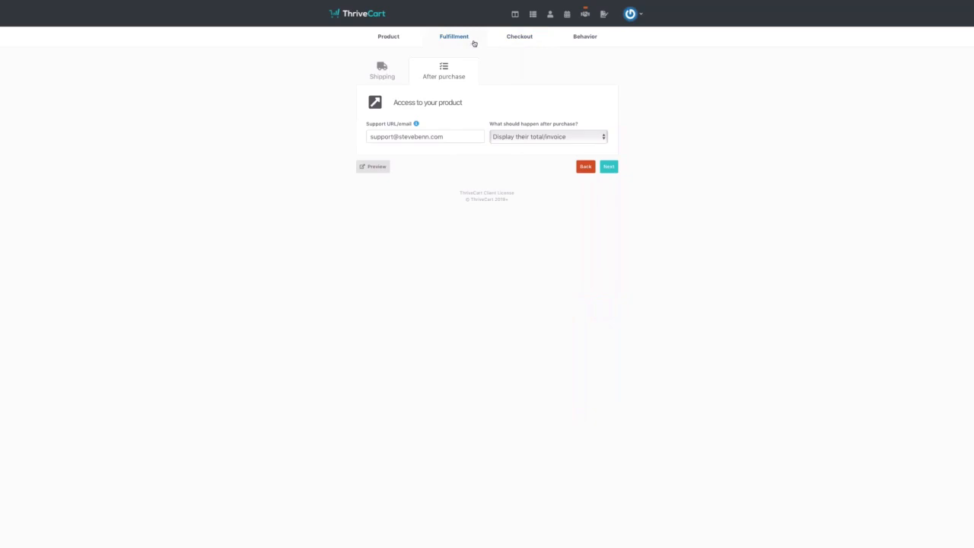
{"action": "left_click", "coordinate": [388, 74]}
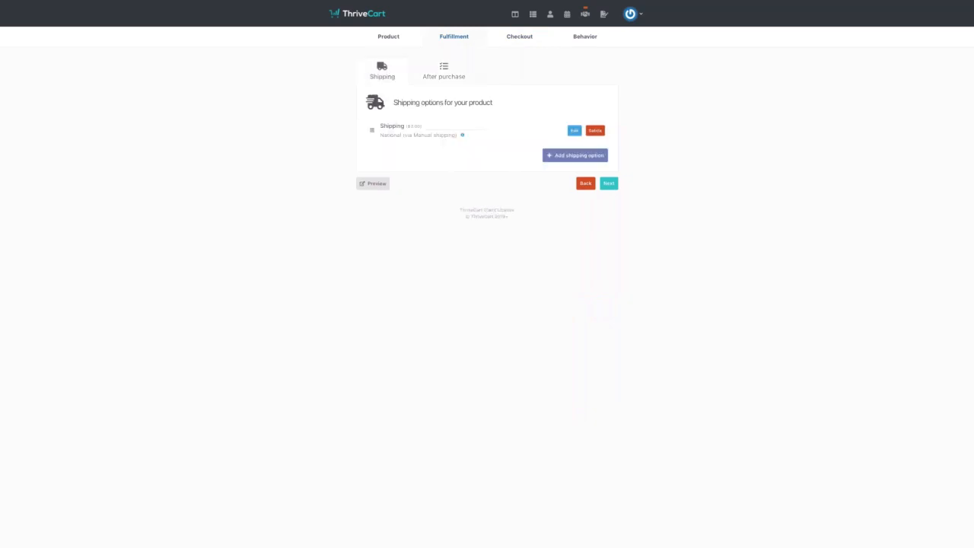
{"action": "left_click", "coordinate": [508, 37]}
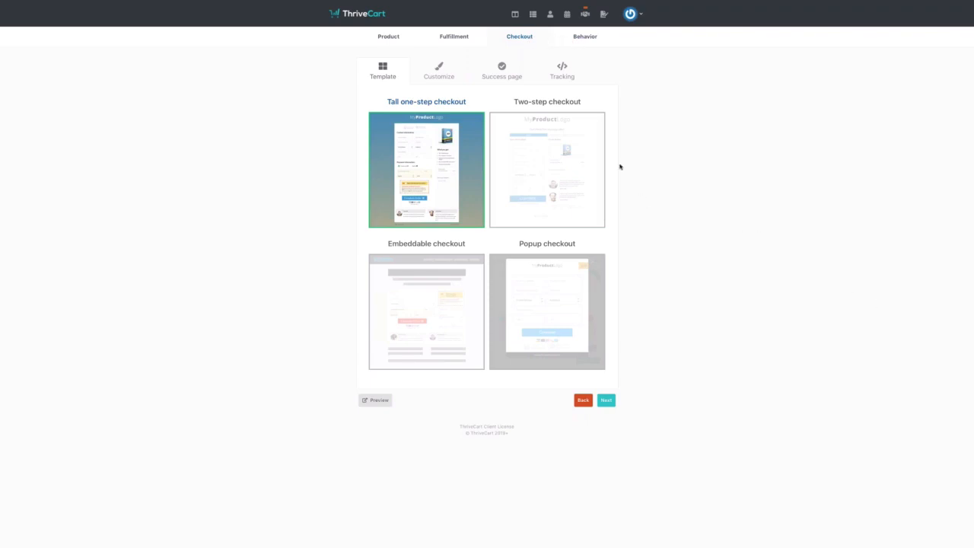
{"action": "left_click", "coordinate": [576, 40]}
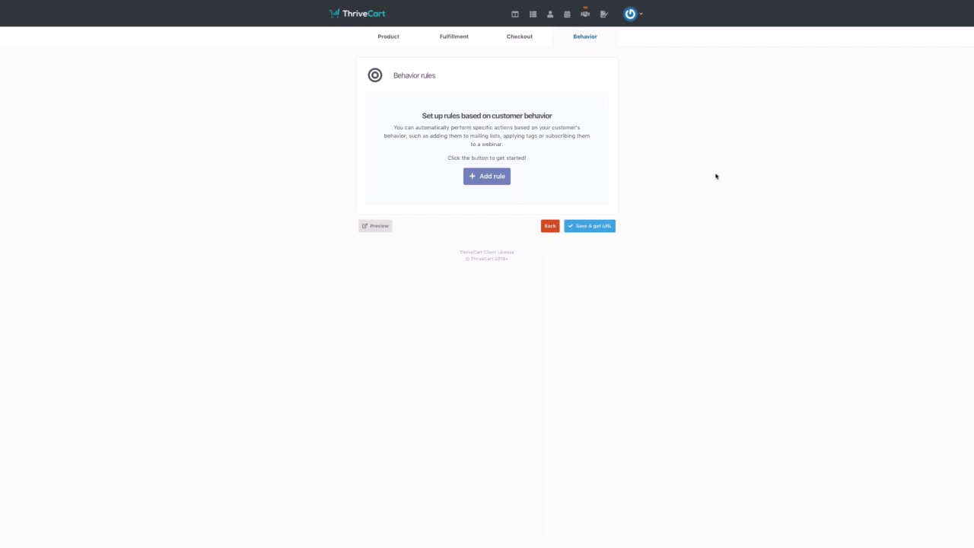
- Switch to Keynote and display slide 21, the Double Your Money Flow Chart
{"action": "key", "text": "ctrl+Right"}
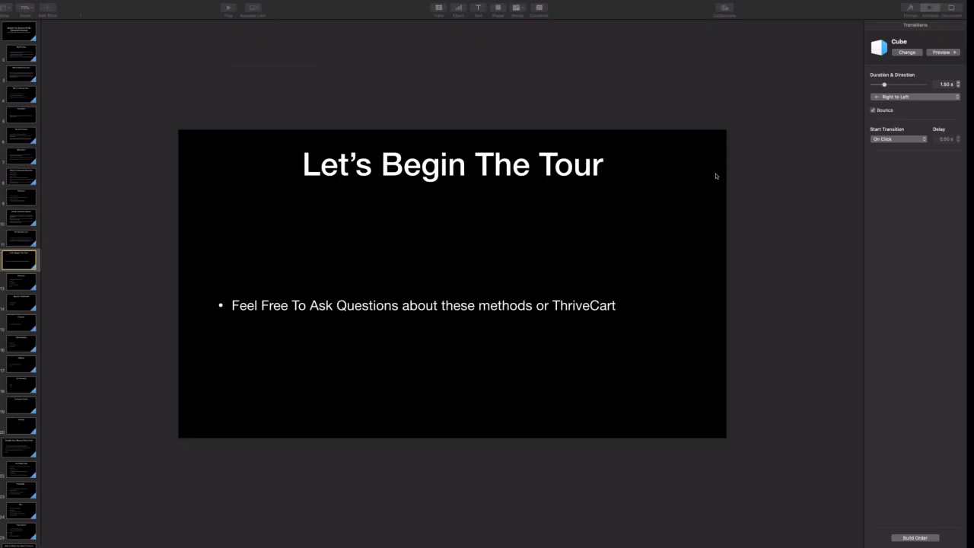
{"action": "left_click", "coordinate": [31, 450]}
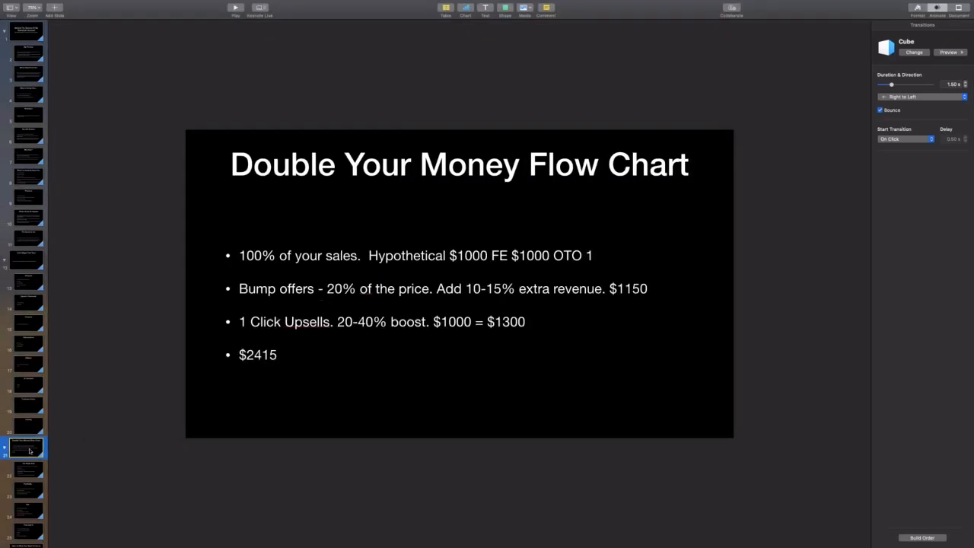
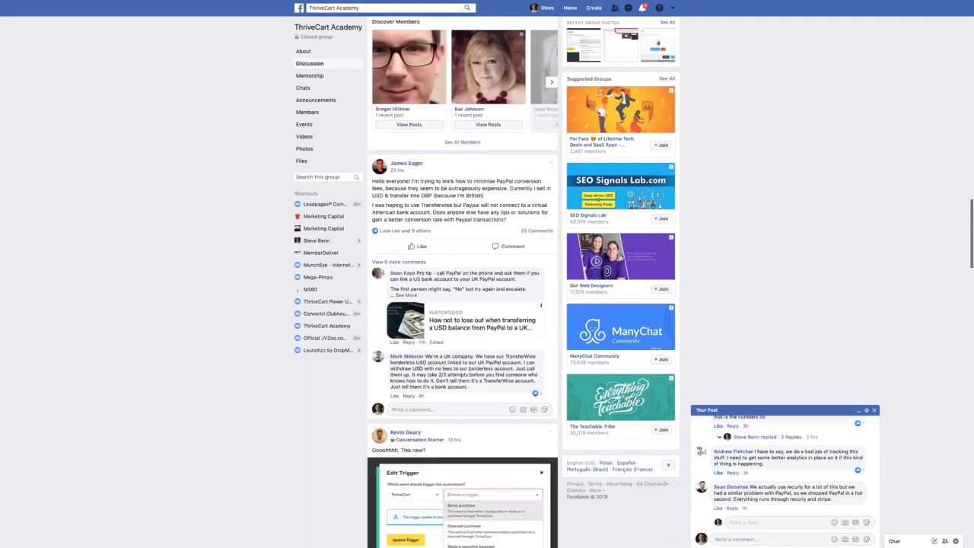
{"action": "scroll", "coordinate": [463, 305], "scroll_direction": "down", "scroll_amount": 5}
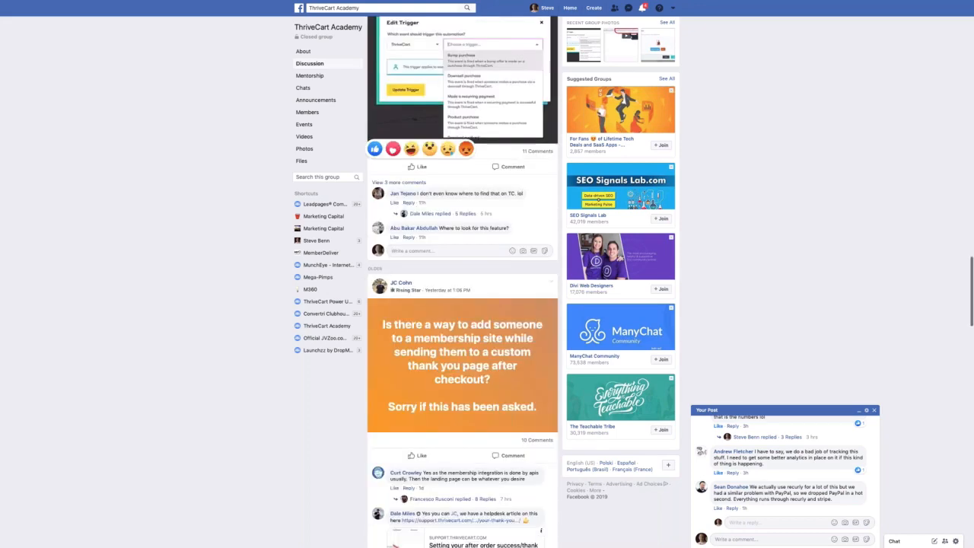
{"action": "scroll", "coordinate": [463, 304], "scroll_direction": "down", "scroll_amount": 5}
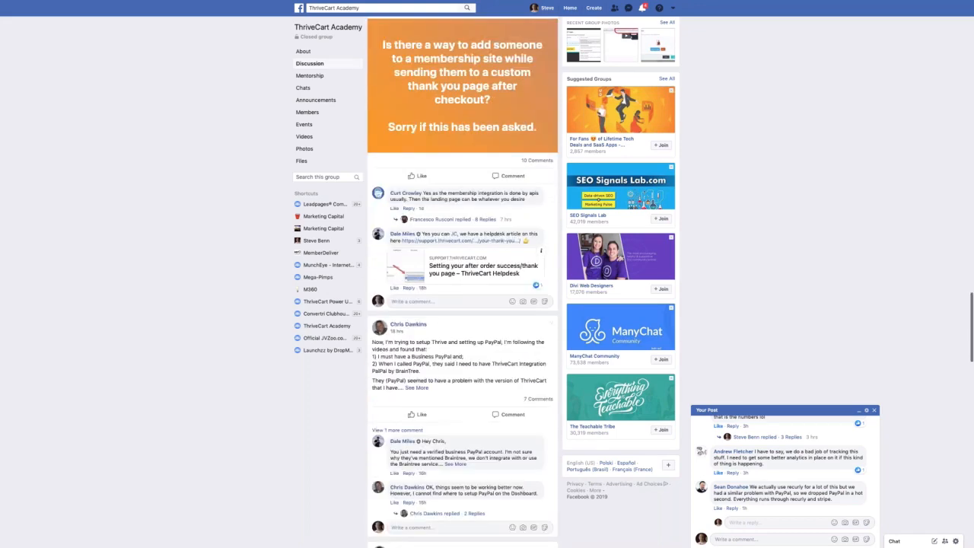
{"action": "scroll", "coordinate": [462, 304], "scroll_direction": "down", "scroll_amount": 2}
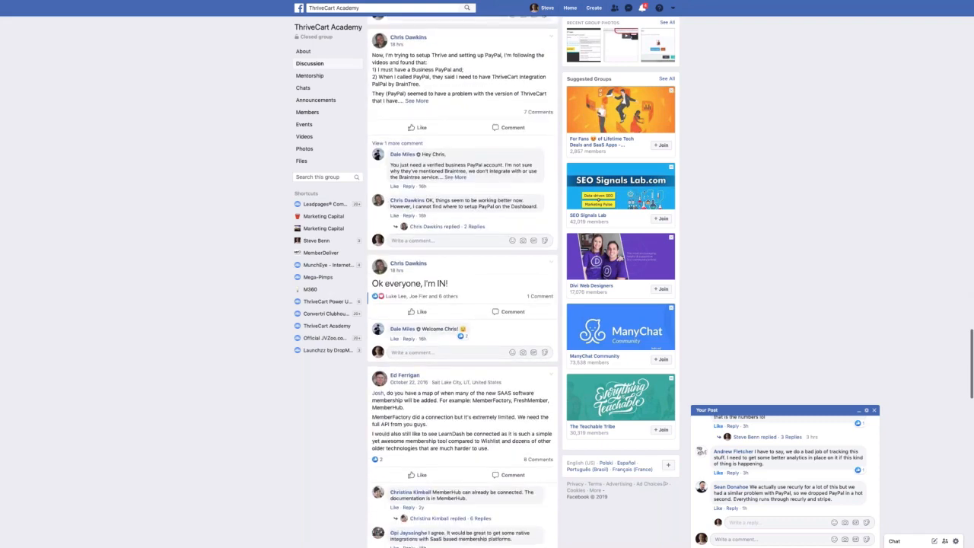
{"action": "scroll", "coordinate": [489, 289], "scroll_direction": "down", "scroll_amount": 2}
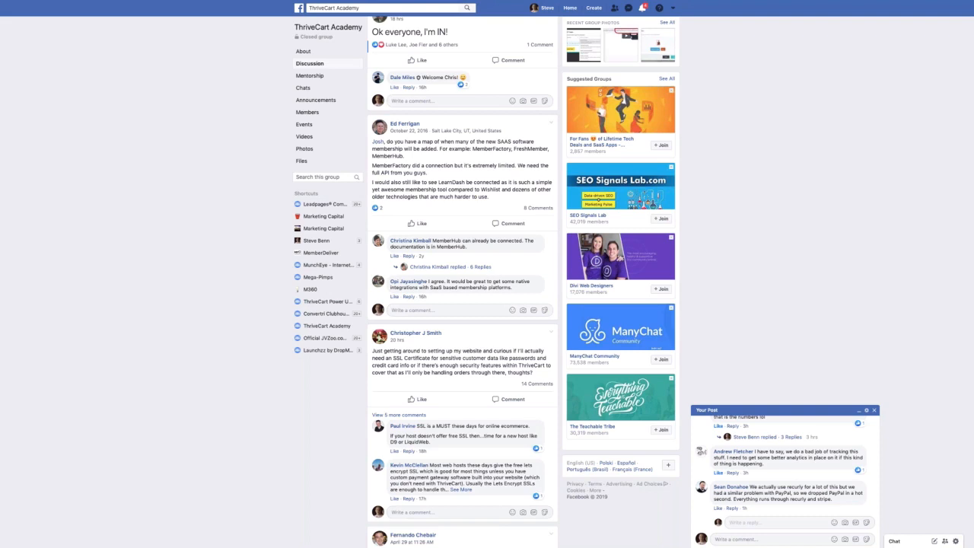
{"action": "scroll", "coordinate": [481, 225], "scroll_direction": "down", "scroll_amount": 4}
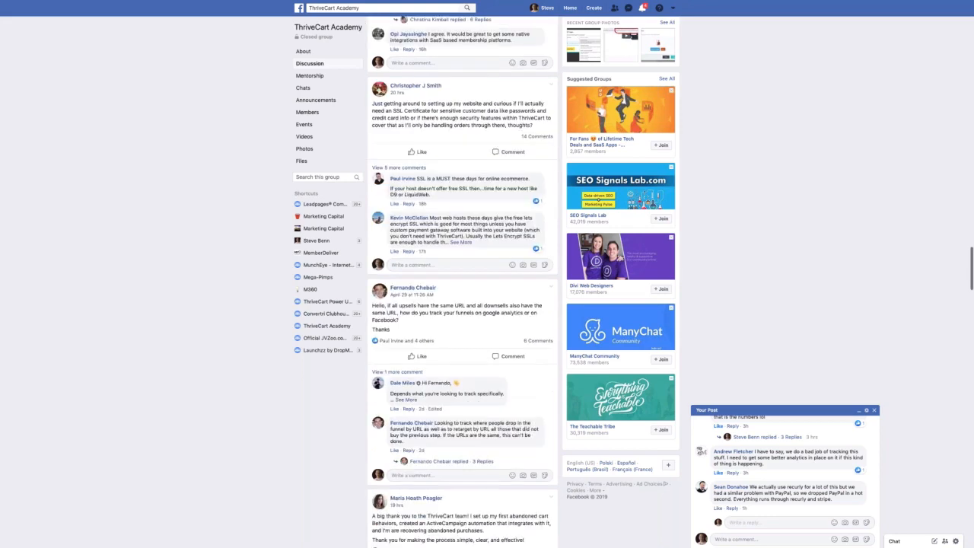
{"action": "scroll", "coordinate": [481, 226], "scroll_direction": "up", "scroll_amount": 1}
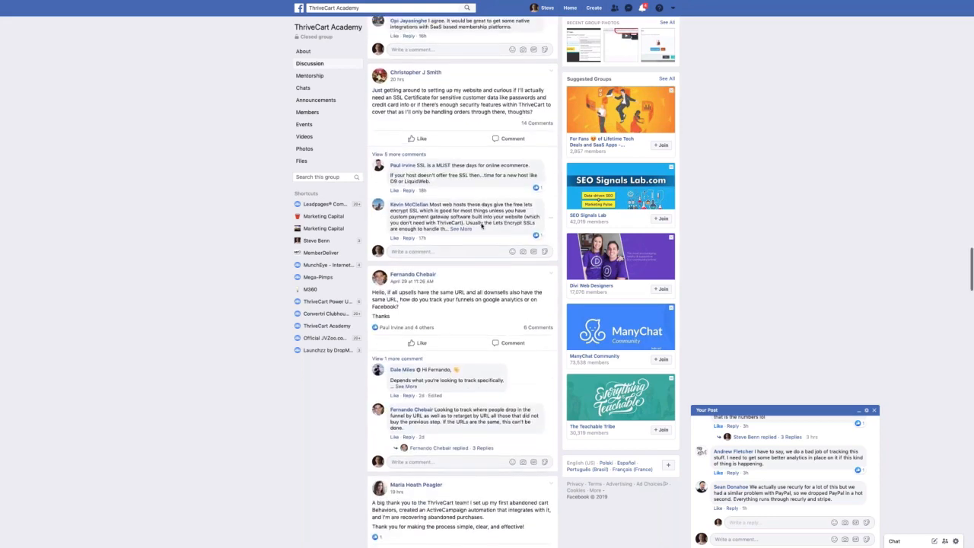
{"action": "scroll", "coordinate": [481, 225], "scroll_direction": "up", "scroll_amount": 10}
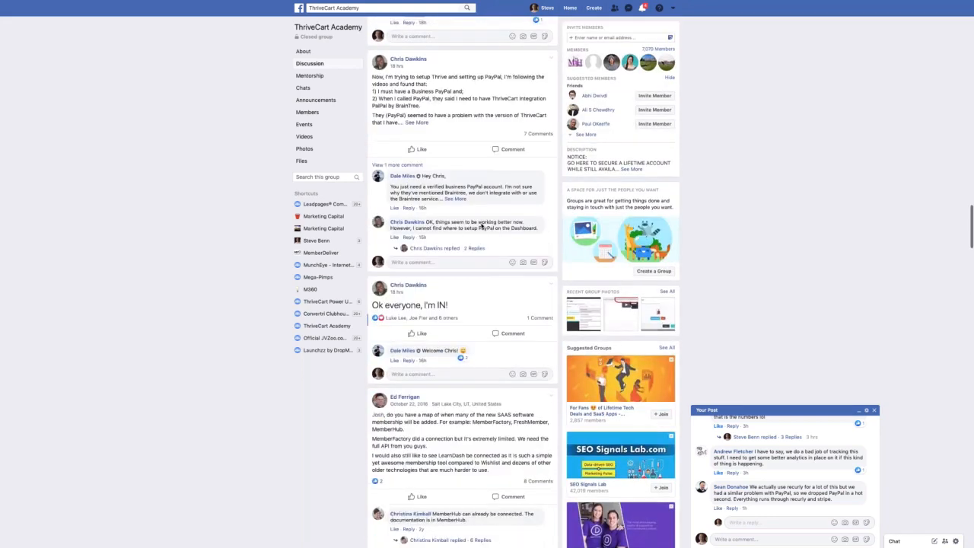
{"action": "scroll", "coordinate": [481, 225], "scroll_direction": "up", "scroll_amount": 2}
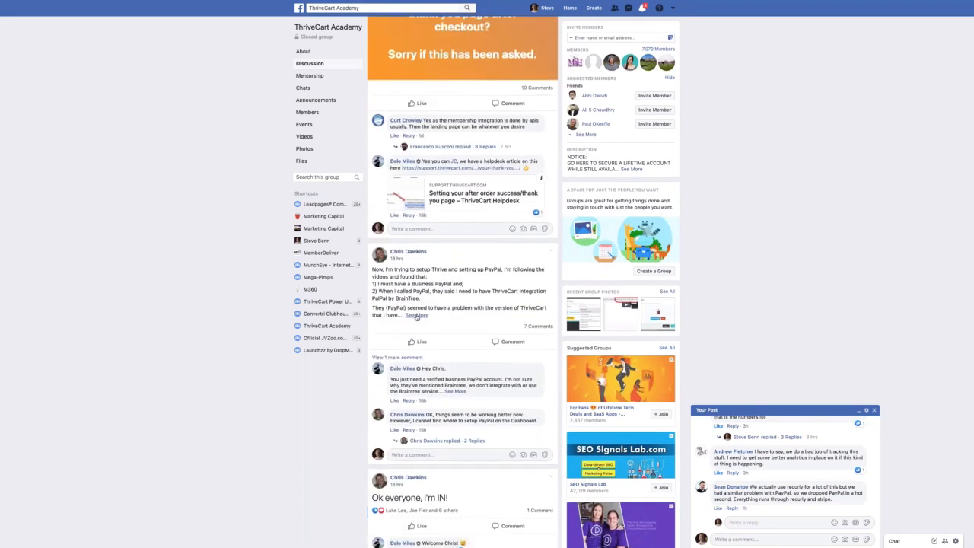
{"action": "scroll", "coordinate": [444, 302], "scroll_direction": "up", "scroll_amount": 3}
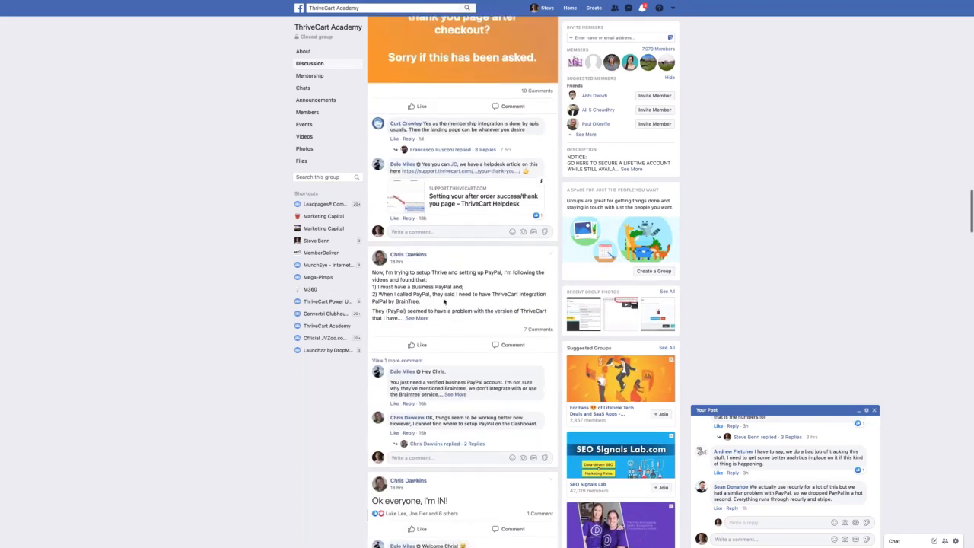
{"action": "scroll", "coordinate": [444, 302], "scroll_direction": "up", "scroll_amount": 7}
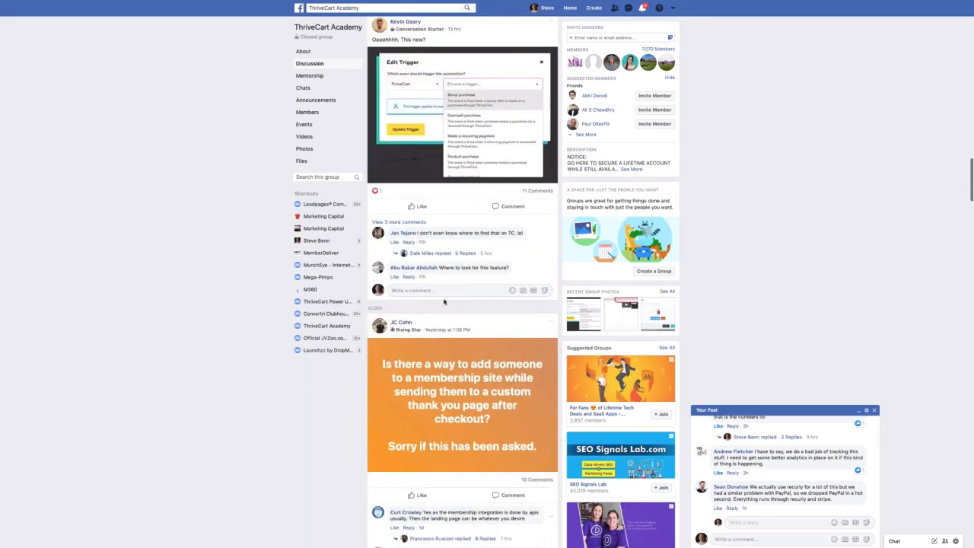
{"action": "scroll", "coordinate": [462, 302], "scroll_direction": "up", "scroll_amount": 2}
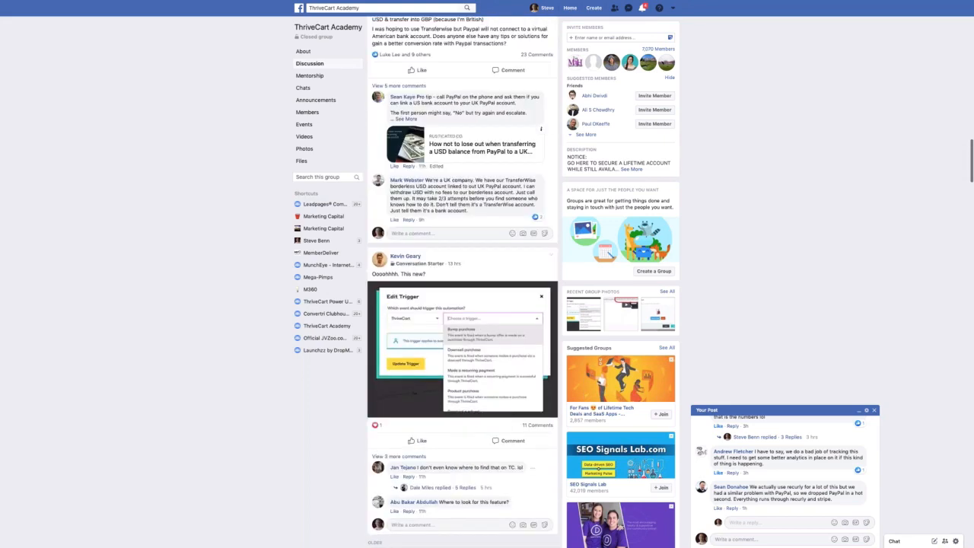
{"action": "scroll", "coordinate": [462, 302], "scroll_direction": "up", "scroll_amount": 4}
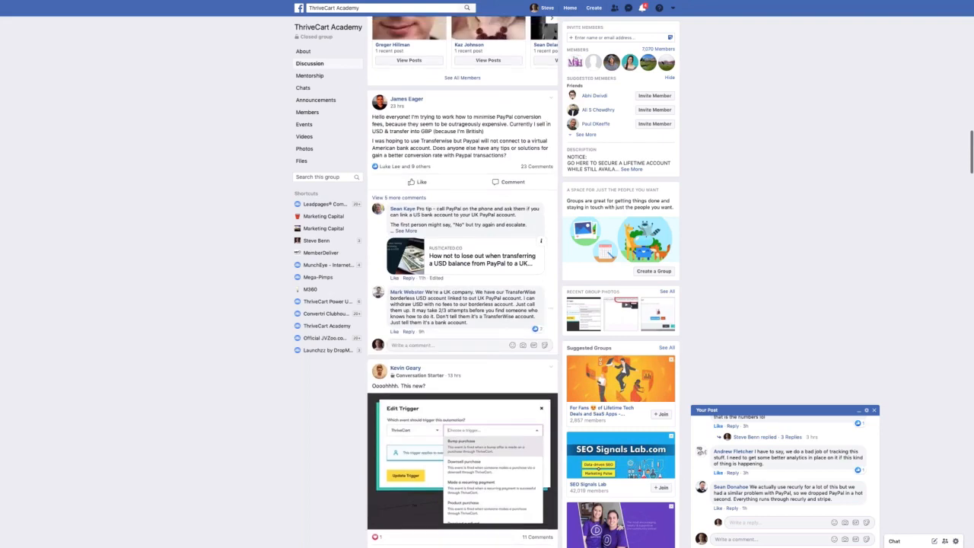
{"action": "scroll", "coordinate": [487, 229], "scroll_direction": "up", "scroll_amount": 2}
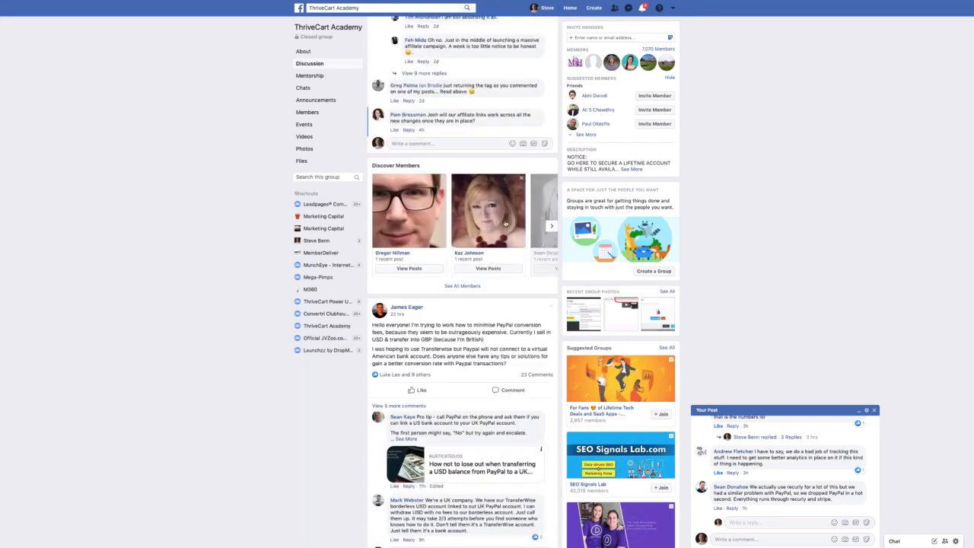
{"action": "mouse_move", "coordinate": [474, 182]}
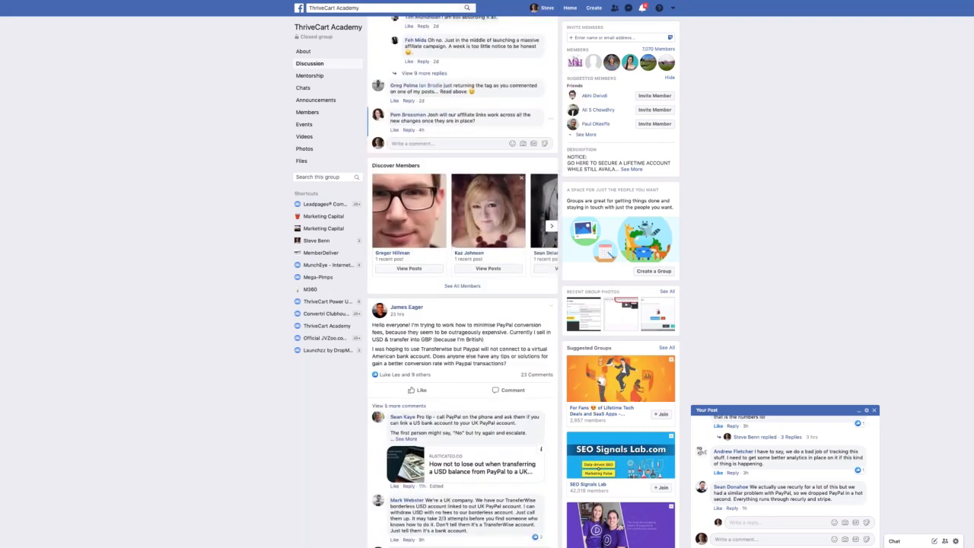
{"action": "scroll", "coordinate": [445, 159], "scroll_direction": "up", "scroll_amount": 1}
{"action": "scroll", "coordinate": [463, 282], "scroll_direction": "up", "scroll_amount": 1}
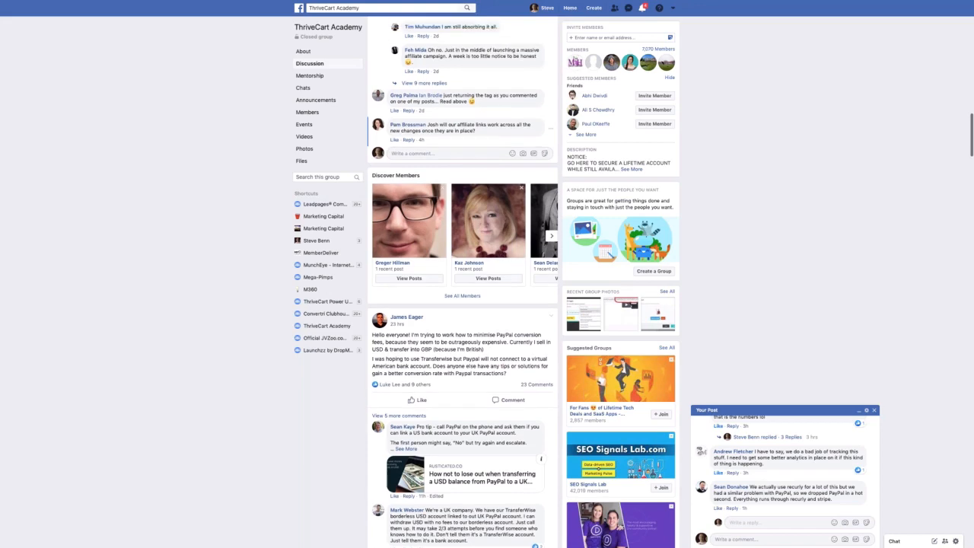
{"action": "scroll", "coordinate": [463, 282], "scroll_direction": "up", "scroll_amount": 4}
- Expand the Facebook pricing update post, then bring up the ThriveCart dashboard showing today's sales stats
{"action": "left_click", "coordinate": [405, 160]}
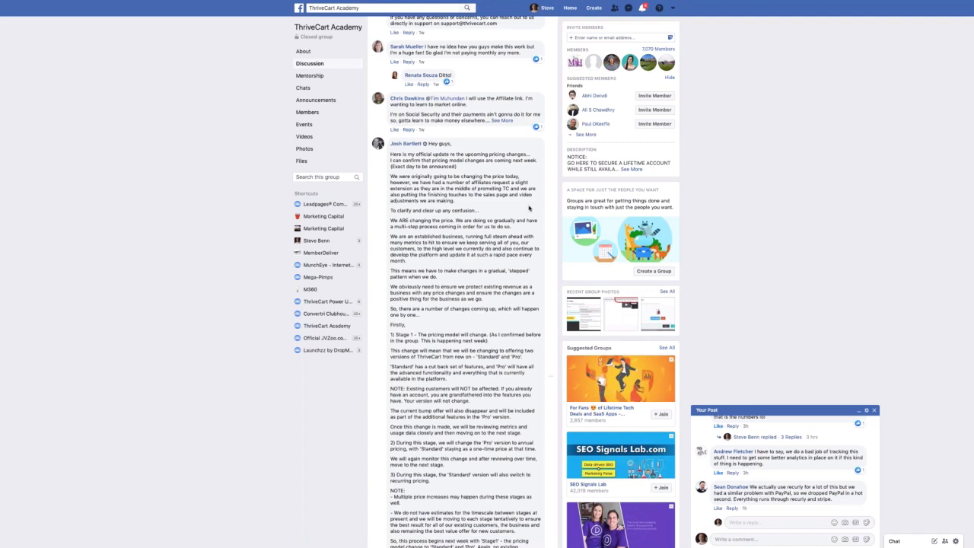
{"action": "scroll", "coordinate": [529, 207], "scroll_direction": "up", "scroll_amount": 2}
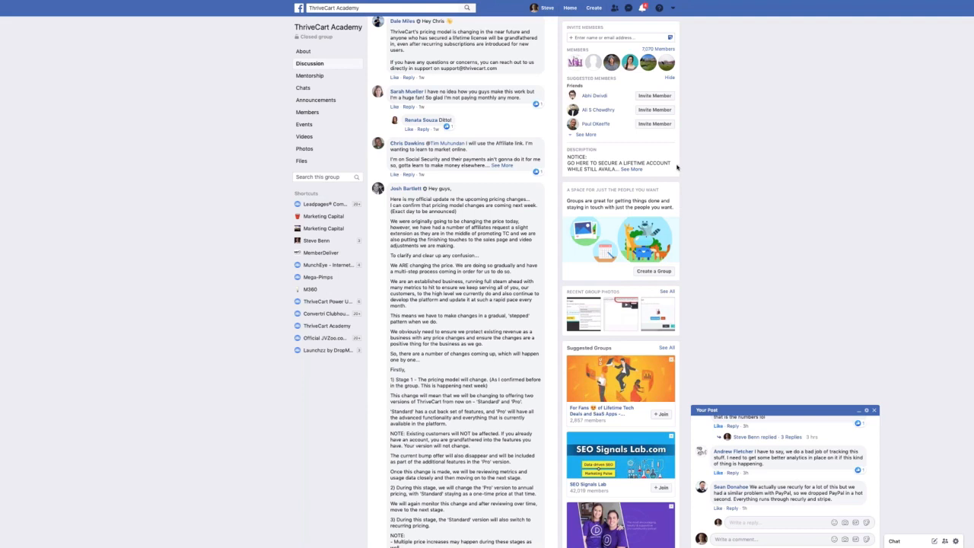
{"action": "mouse_move", "coordinate": [449, 6]}
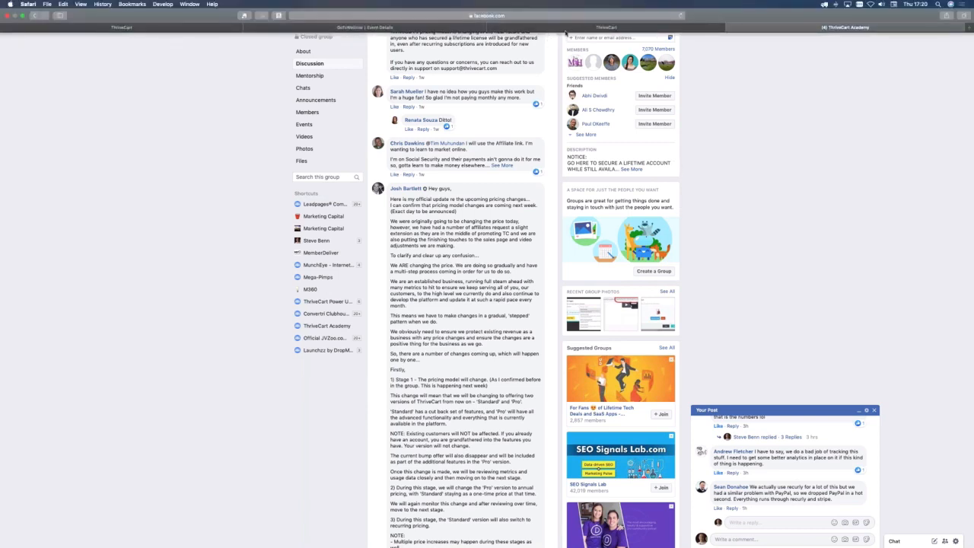
{"action": "left_click", "coordinate": [566, 29]}
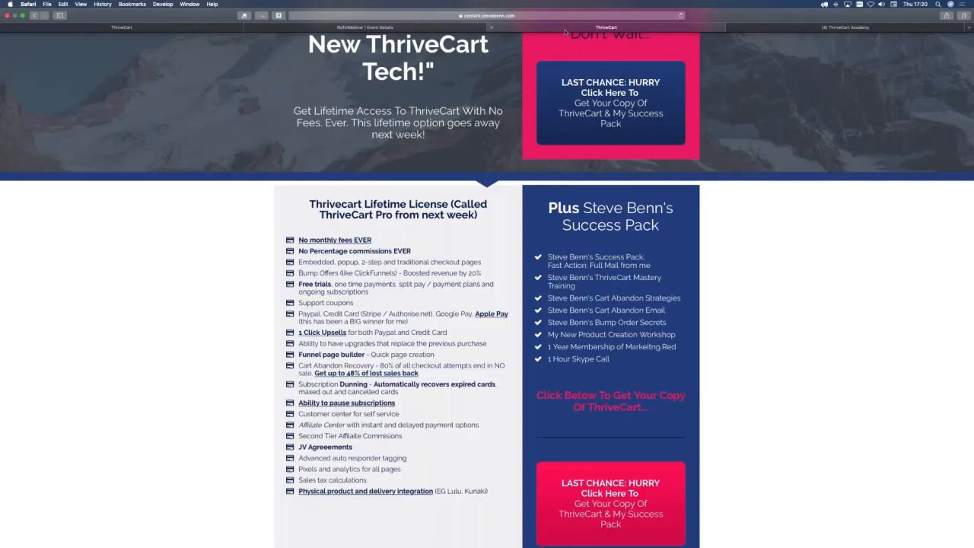
{"action": "left_click", "coordinate": [221, 28]}
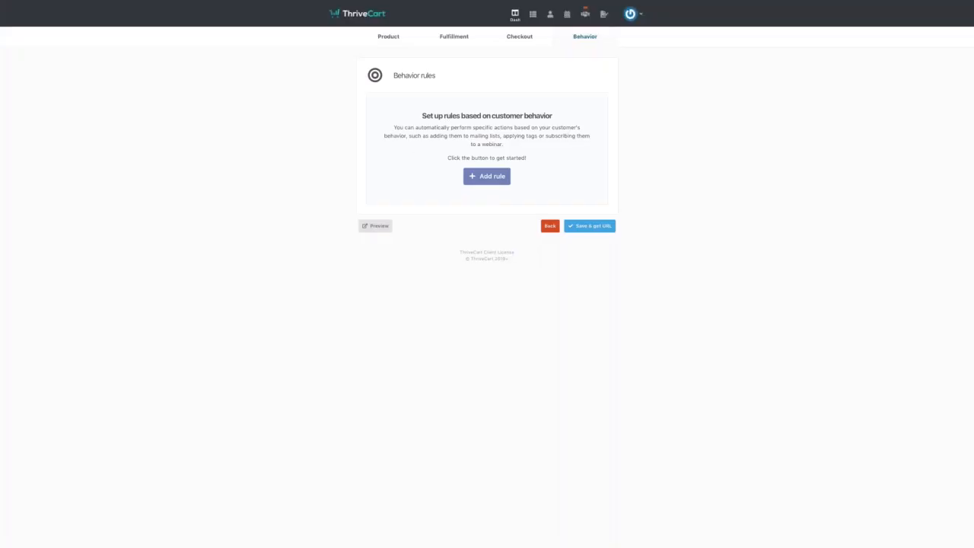
{"action": "left_click", "coordinate": [515, 13]}
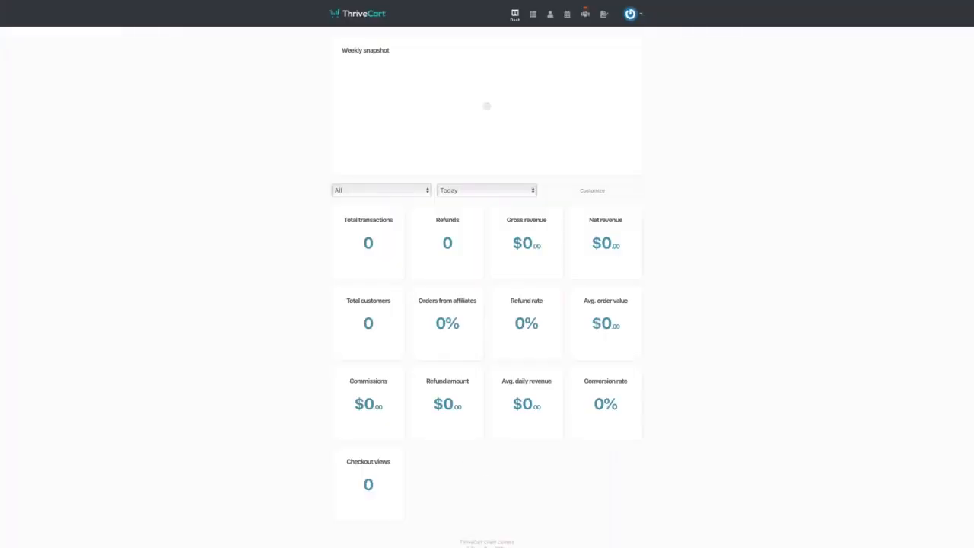
- Create a new digital product named 'My ThriveCart Training Program'
{"action": "left_click", "coordinate": [535, 21]}
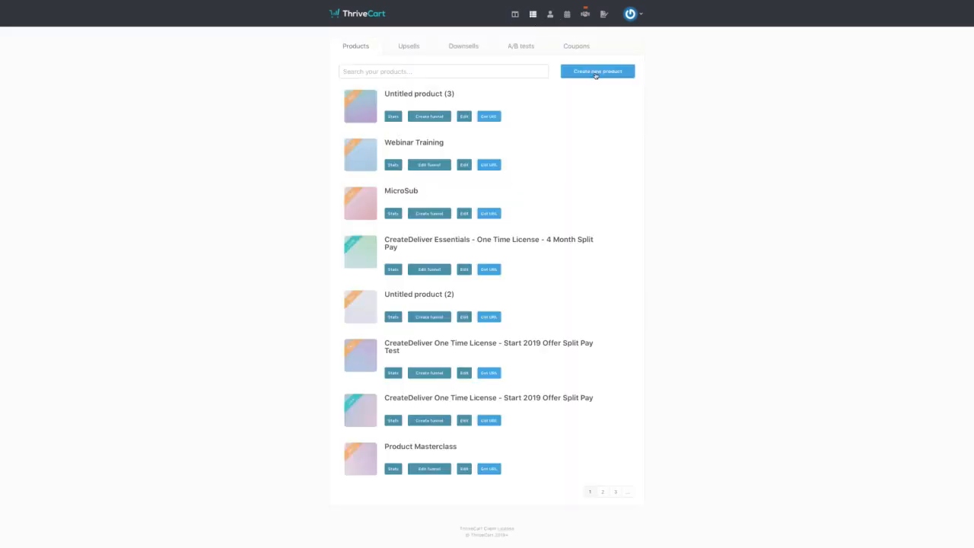
{"action": "left_click", "coordinate": [597, 73]}
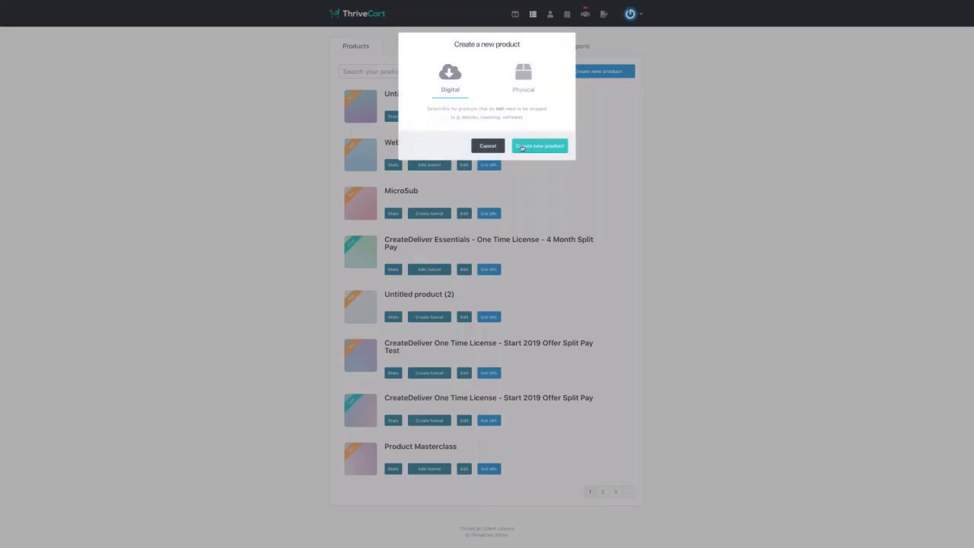
{"action": "left_click", "coordinate": [522, 148]}
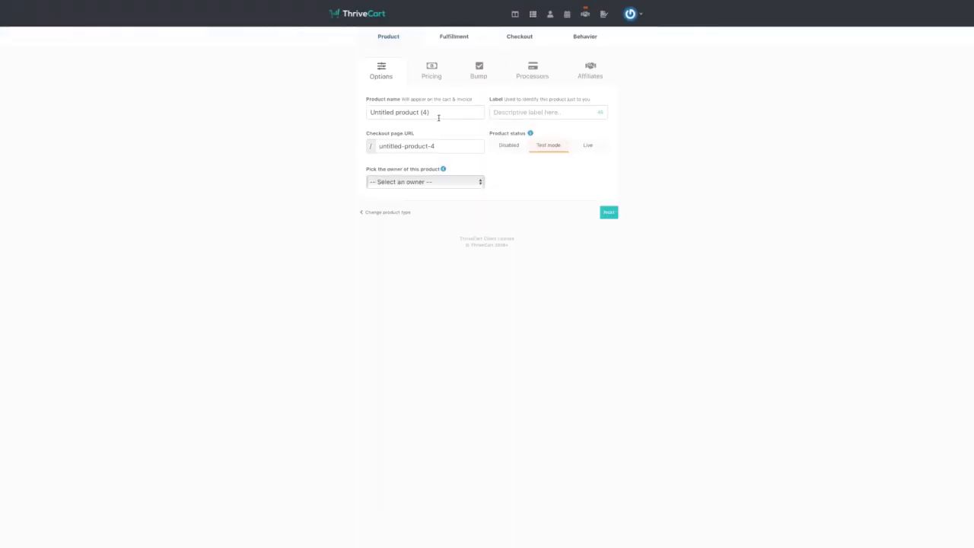
{"action": "triple_click", "coordinate": [438, 115]}
{"action": "key", "text": "BackSpace"}
{"action": "type", "text": "Mi"}
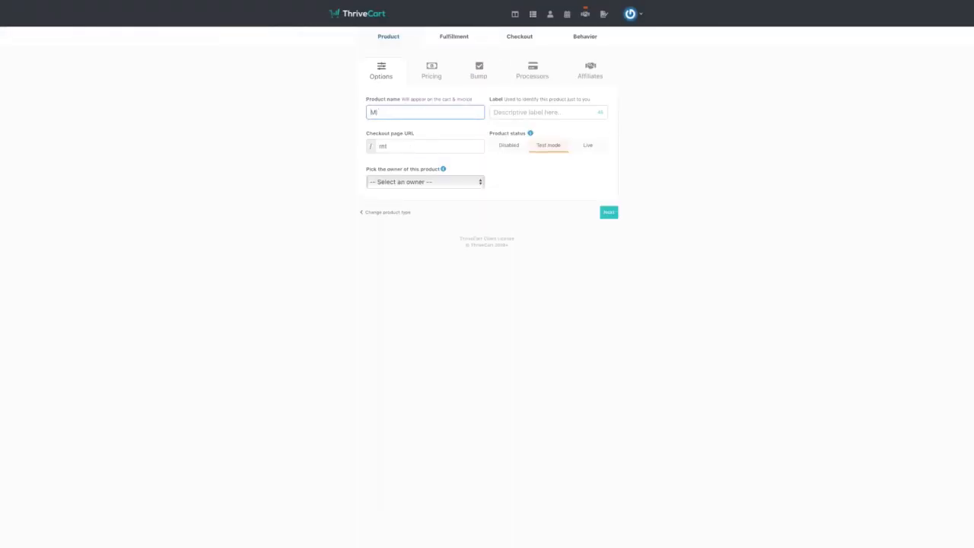
{"action": "type", "text": "y ThriveCart Training"}
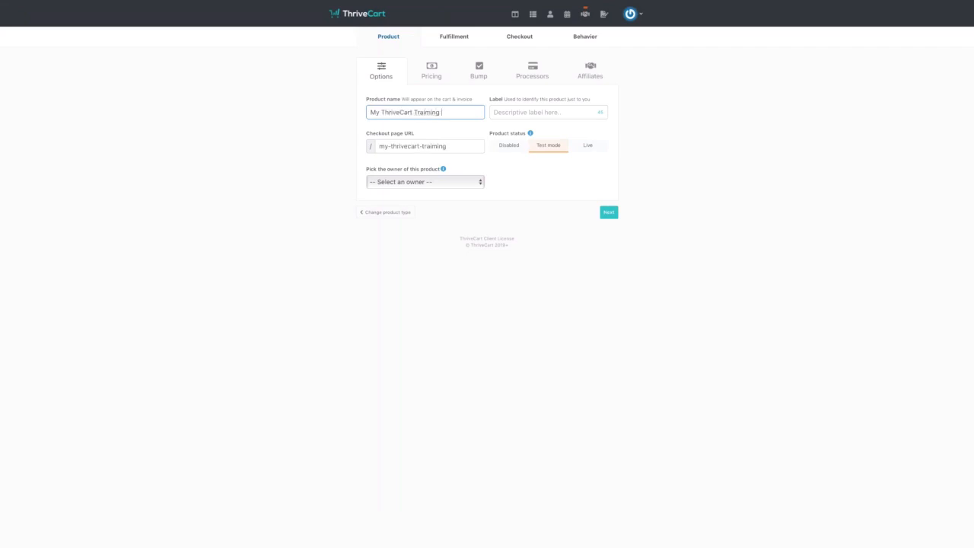
{"action": "key", "text": "BackSpace"}
{"action": "key", "text": "BackSpace"}
{"action": "key", "text": "BackSpace"}
{"action": "key", "text": "BackSpace"}
{"action": "key", "text": "BackSpace"}
{"action": "key", "text": "BackSpace"}
{"action": "type", "text": "ining Program,m"}
{"action": "key", "text": "BackSpace"}
- Copy the product name into the Label field and set the account holder as owner
{"action": "left_click_drag", "start_coordinate": [466, 112], "coordinate": [369, 107]}
{"action": "key", "text": "ctrl+c"}
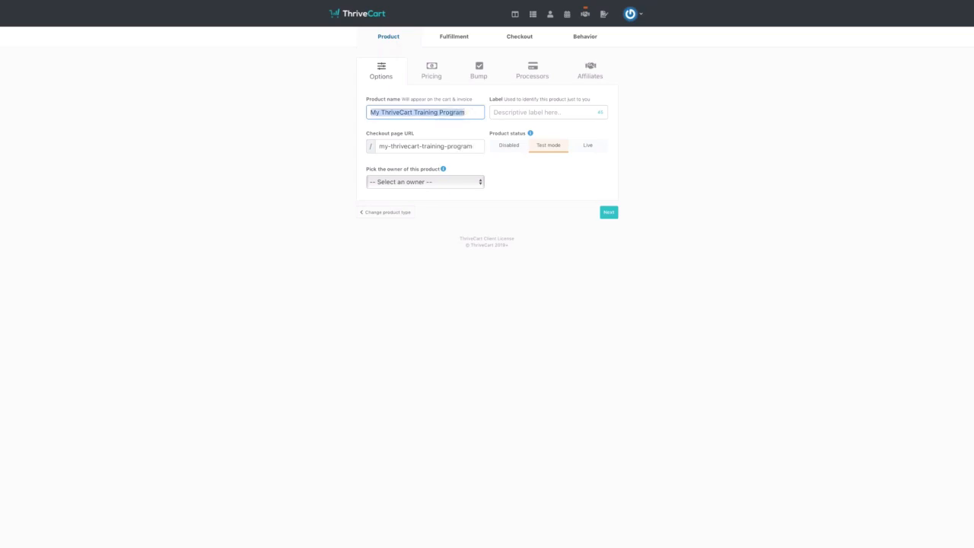
{"action": "left_click", "coordinate": [522, 115]}
{"action": "key", "text": "ctrl+v"}
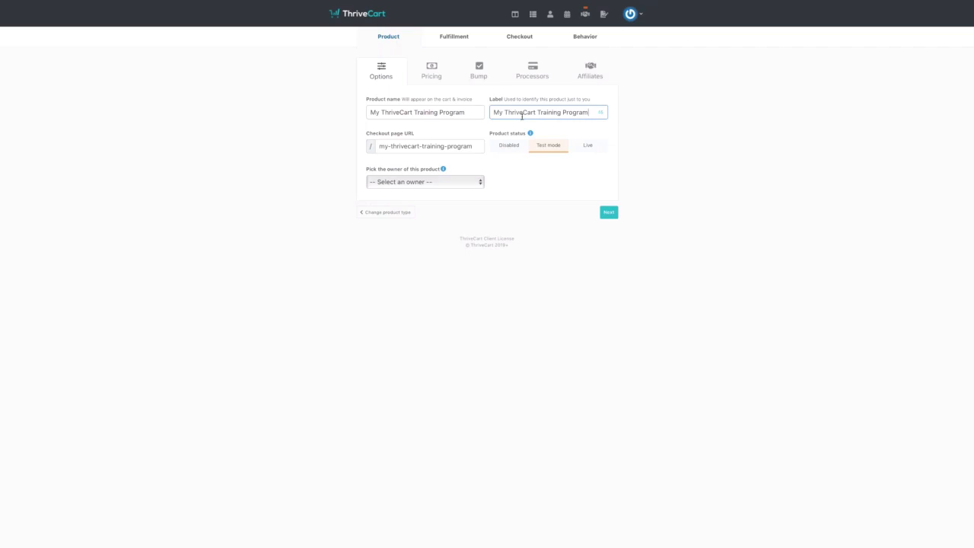
{"action": "left_click", "coordinate": [467, 181]}
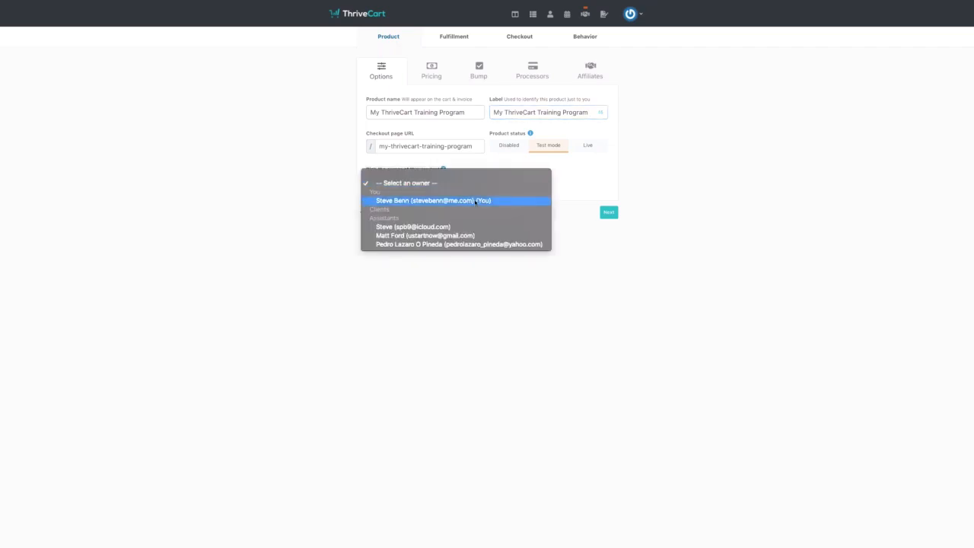
{"action": "left_click", "coordinate": [403, 203]}
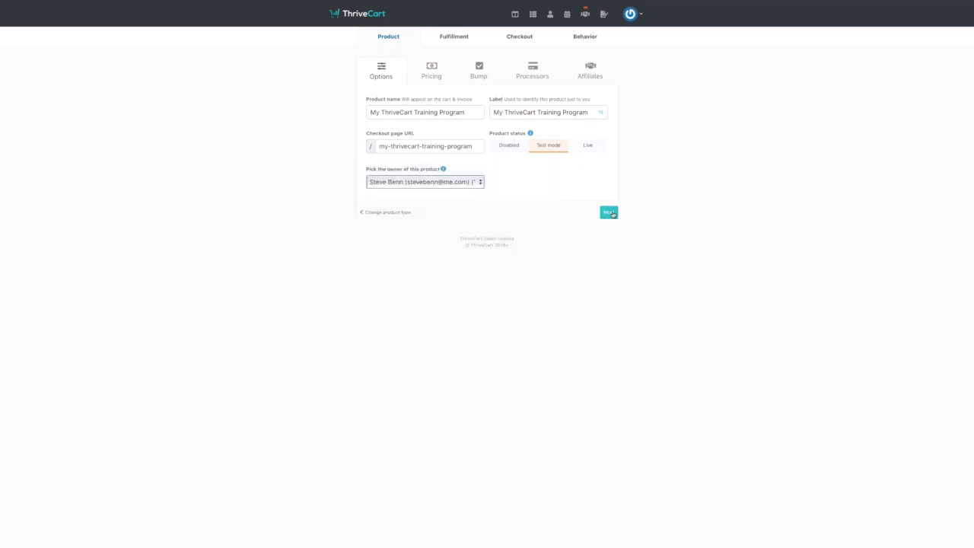
{"action": "left_click", "coordinate": [611, 213]}
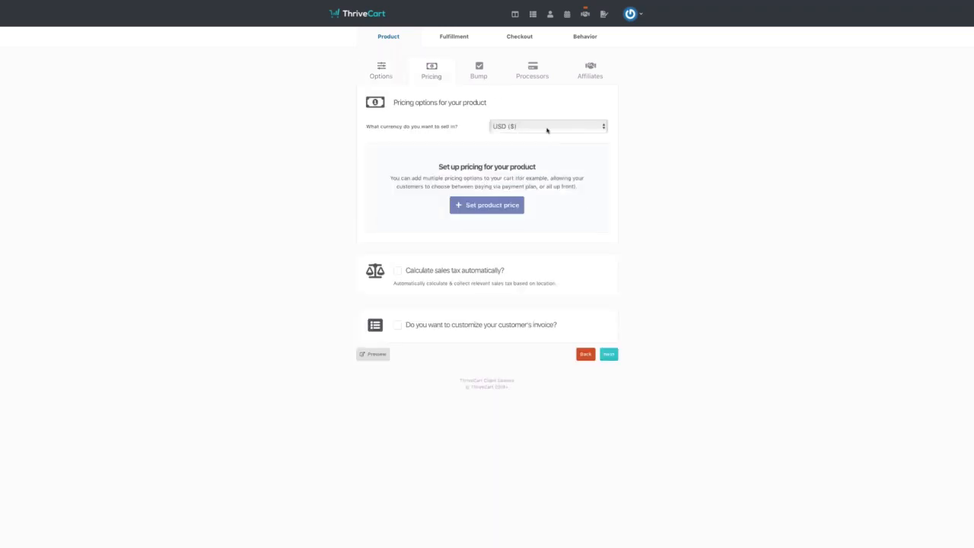
- Add a $37 one-time fee price with unlimited quantity, one purchase at a time
{"action": "left_click", "coordinate": [500, 205]}
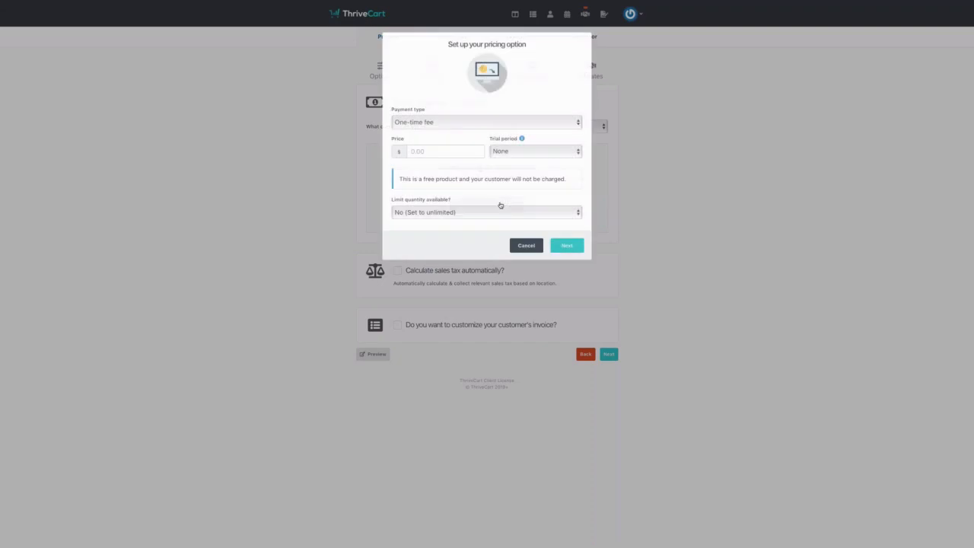
{"action": "left_click", "coordinate": [471, 125]}
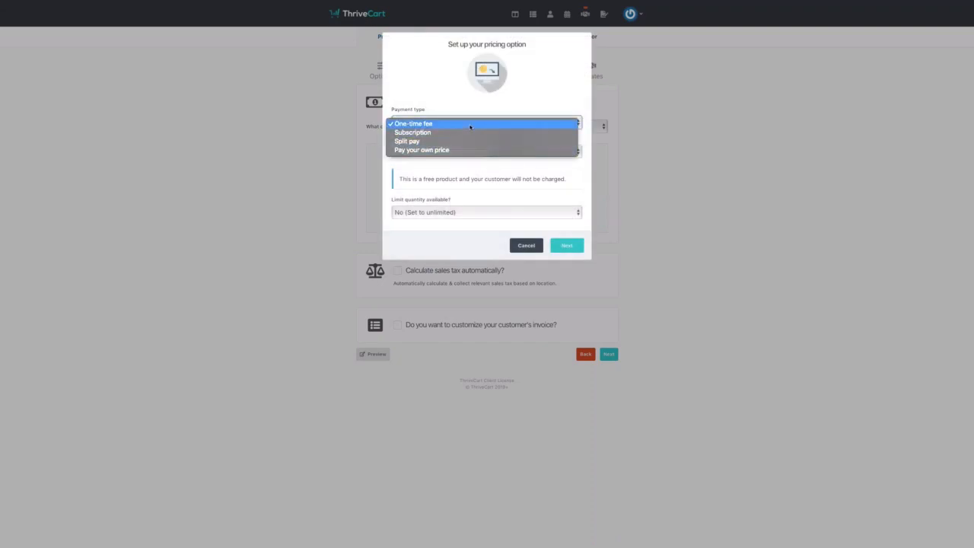
{"action": "left_click", "coordinate": [470, 125]}
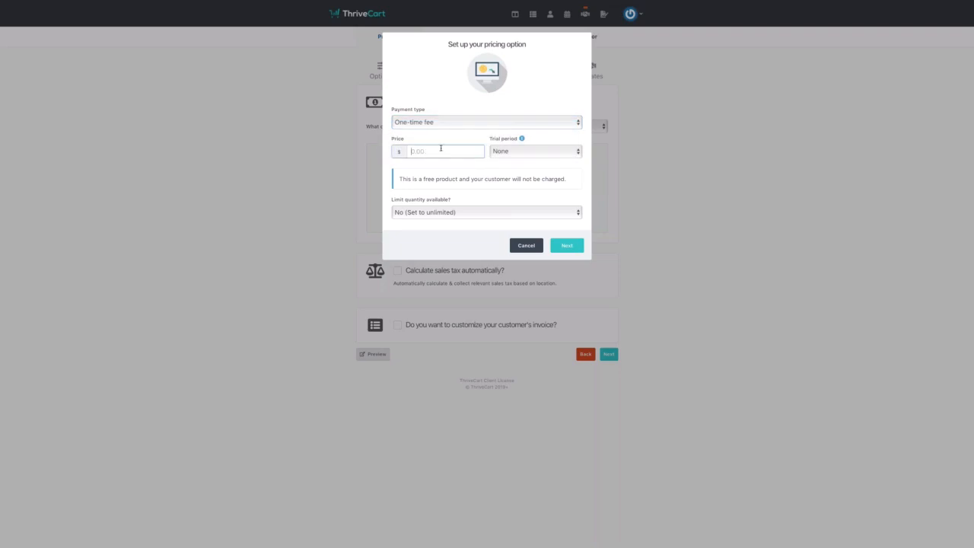
{"action": "type", "text": "37"}
{"action": "left_click", "coordinate": [490, 163]}
{"action": "left_click", "coordinate": [488, 212]}
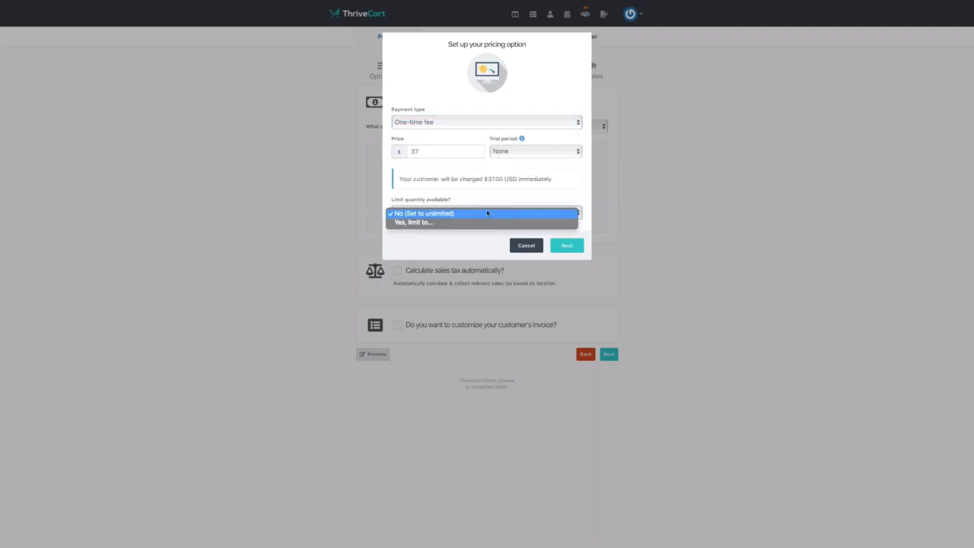
{"action": "left_click", "coordinate": [483, 214]}
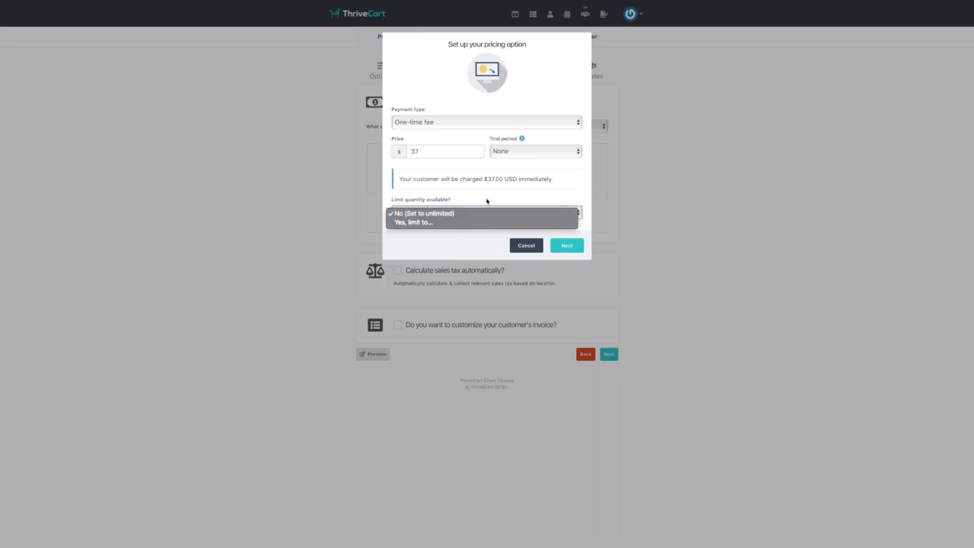
{"action": "left_click", "coordinate": [567, 245]}
{"action": "left_click", "coordinate": [546, 166]}
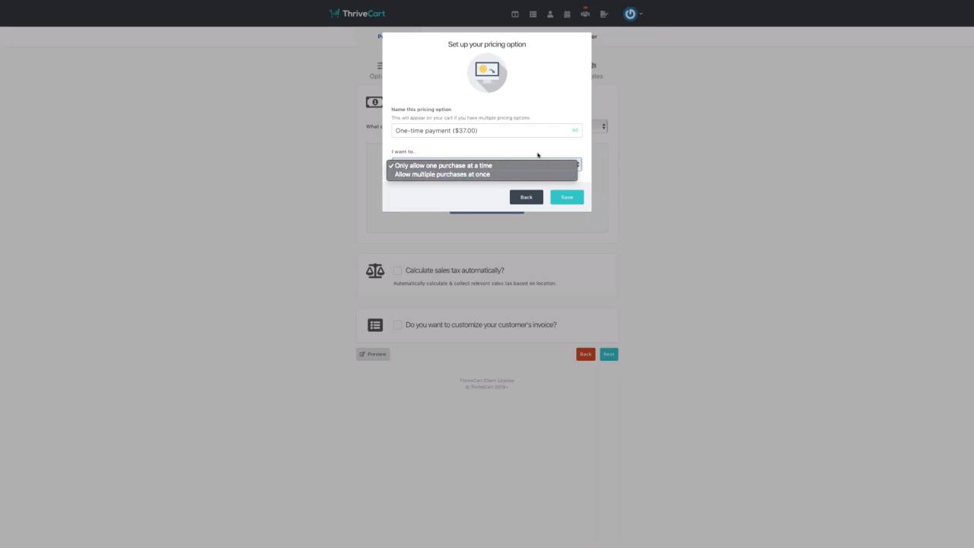
{"action": "left_click", "coordinate": [538, 156]}
{"action": "left_click", "coordinate": [568, 198]}
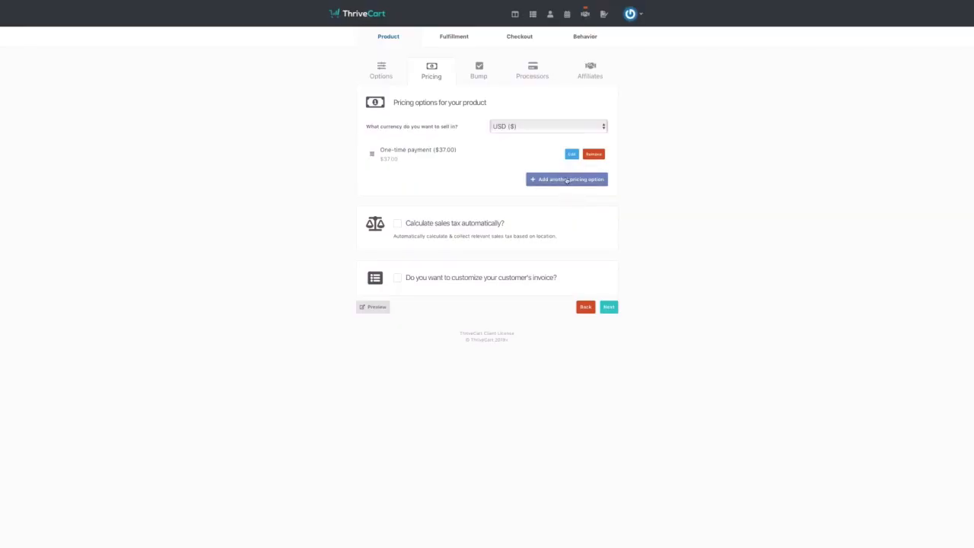
- Enable automatic sales tax for the Video training course category, waiving local-country tax
{"action": "left_click", "coordinate": [398, 225]}
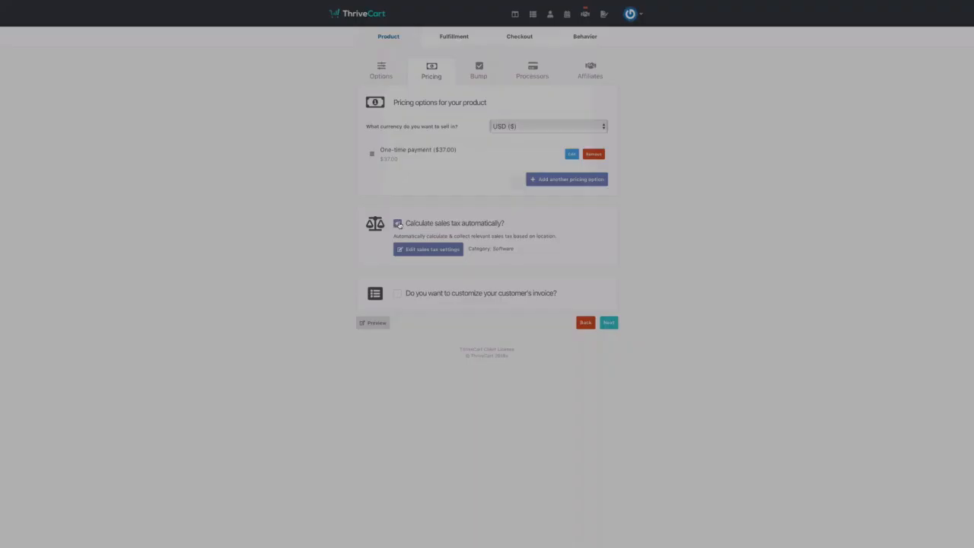
{"action": "left_click", "coordinate": [541, 150]}
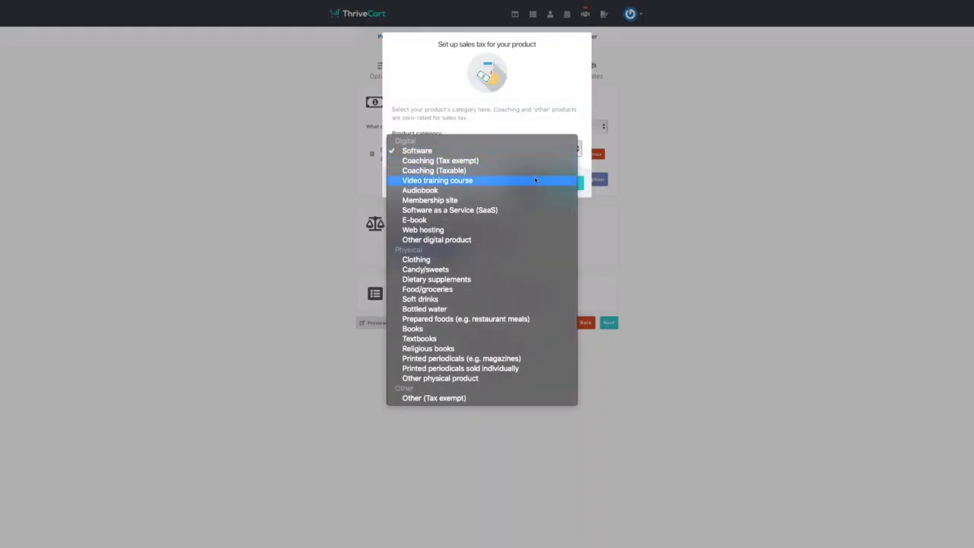
{"action": "left_click", "coordinate": [561, 183]}
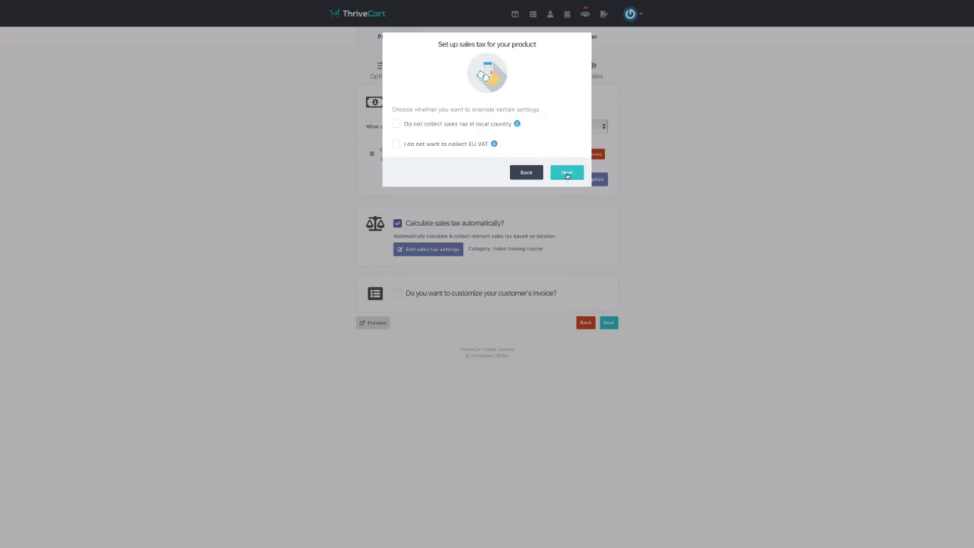
{"action": "left_click", "coordinate": [397, 124]}
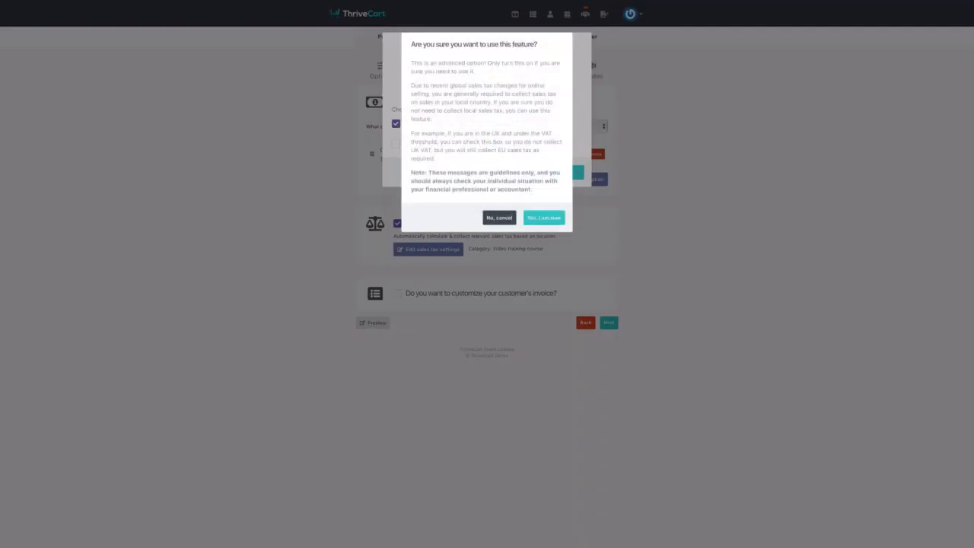
{"action": "left_click", "coordinate": [545, 220]}
{"action": "left_click", "coordinate": [577, 176]}
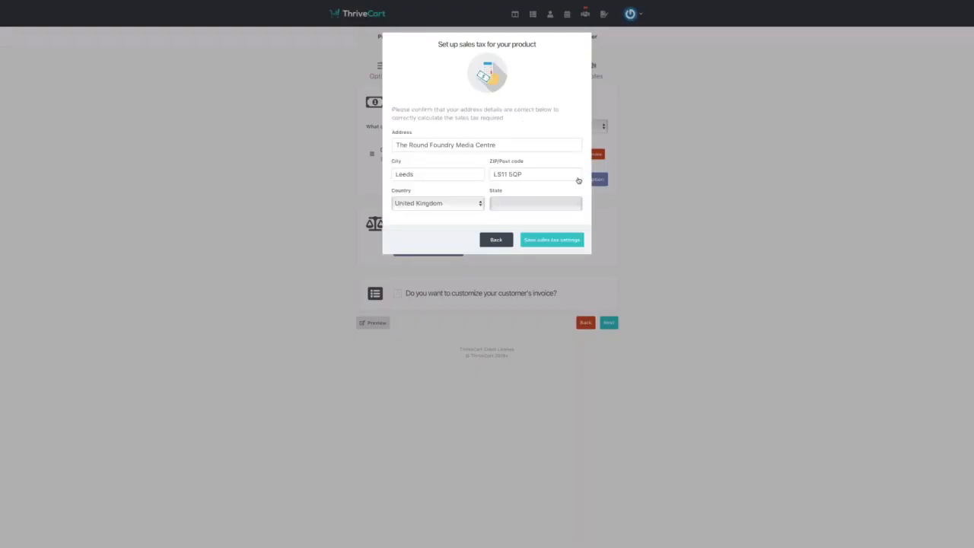
{"action": "left_click", "coordinate": [556, 240]}
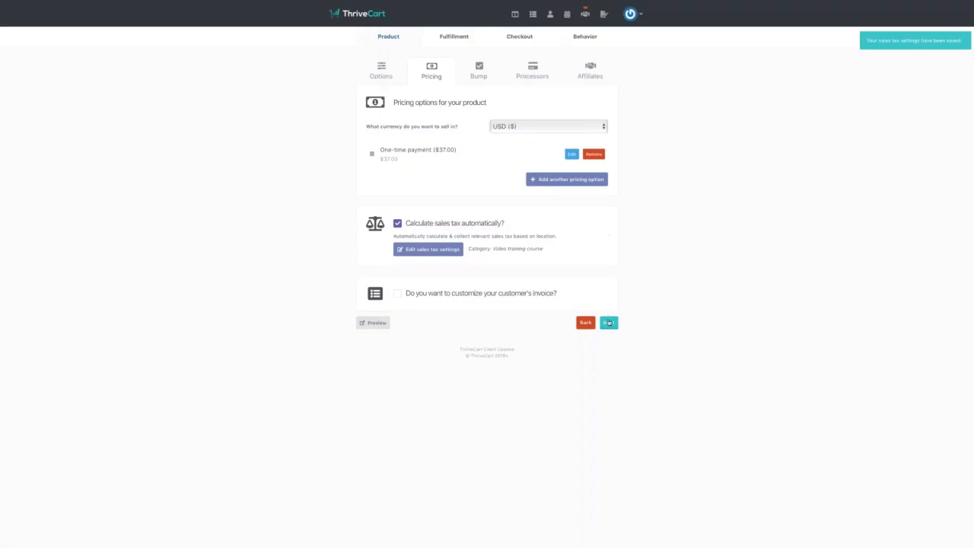
{"action": "left_click", "coordinate": [609, 322]}
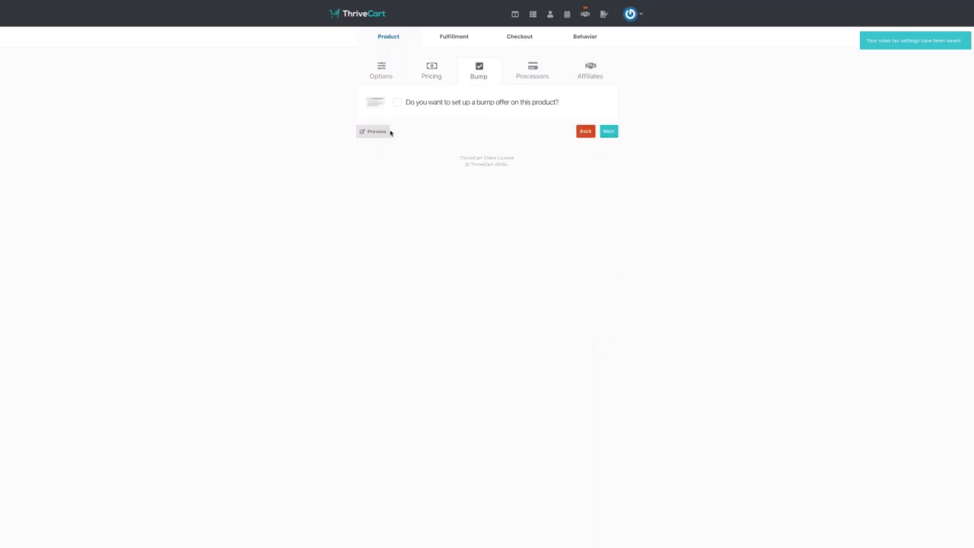
- Turn on a digital bump offer named 'Extra Training' priced at $8
{"action": "left_click", "coordinate": [401, 105]}
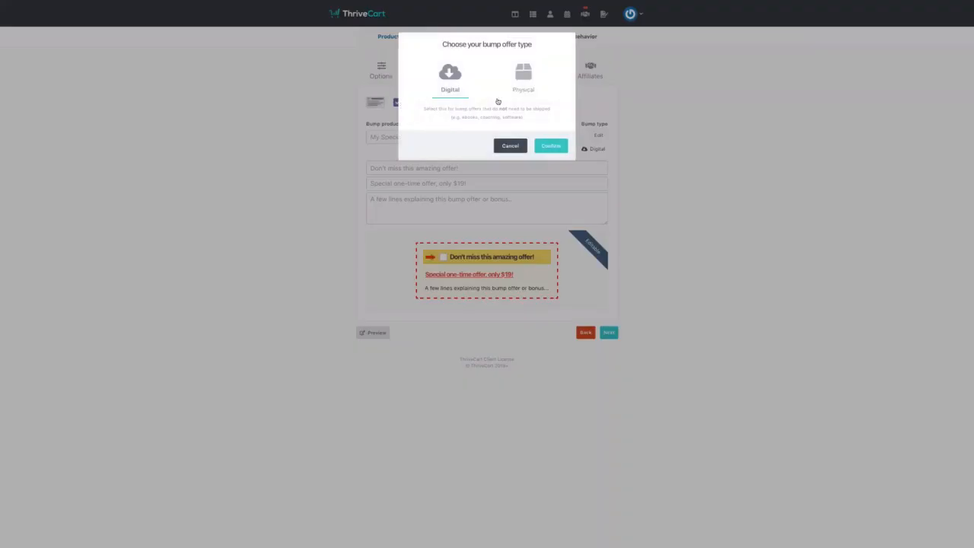
{"action": "left_click", "coordinate": [550, 146]}
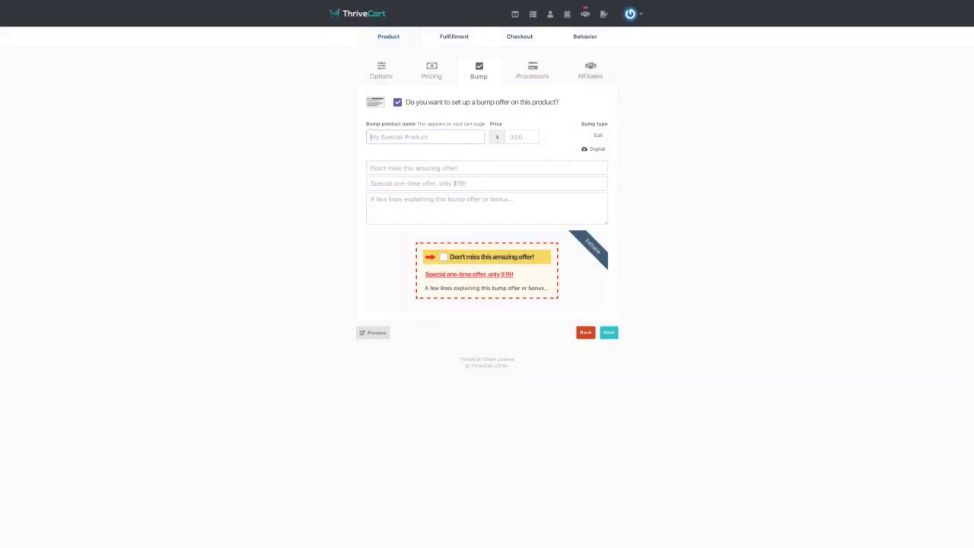
{"action": "left_click", "coordinate": [478, 137]}
{"action": "type", "text": "Extra Training"}
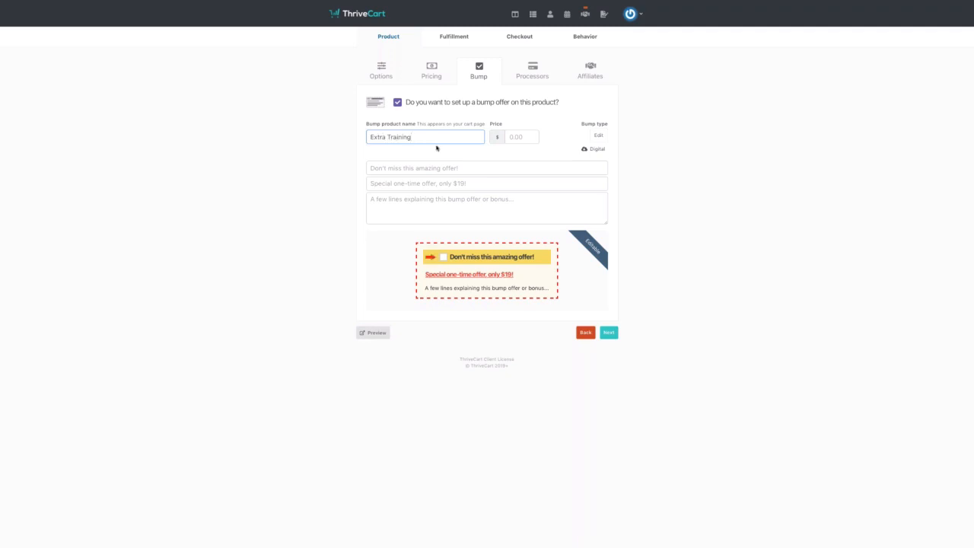
{"action": "left_click", "coordinate": [516, 138]}
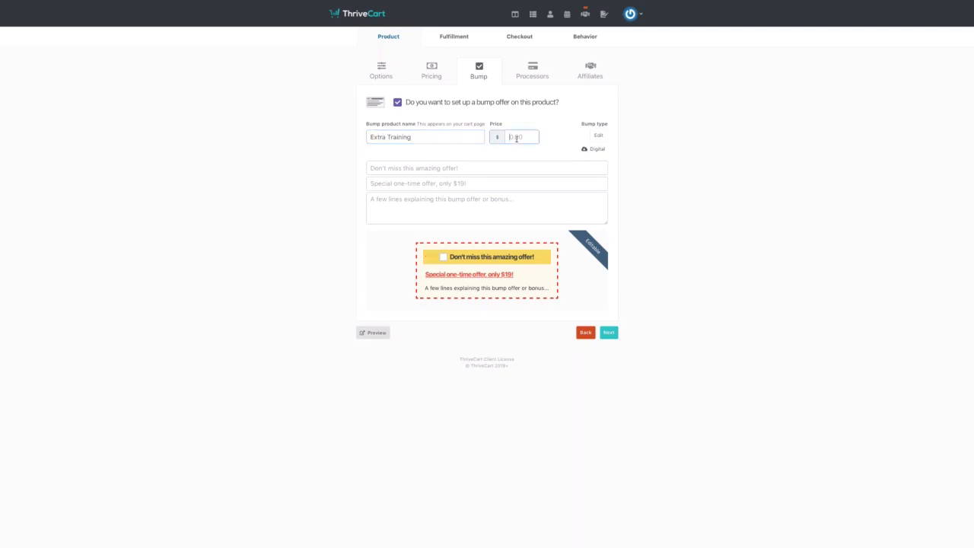
{"action": "type", "text": "$"}
{"action": "key", "text": "BackSpace"}
{"action": "type", "text": "8"}
- Write the bump text: headline 'Learn more', offer 'Just $8', description 'Discover more secrets.'
{"action": "left_click", "coordinate": [463, 169]}
{"action": "type", "text": "Learn more"}
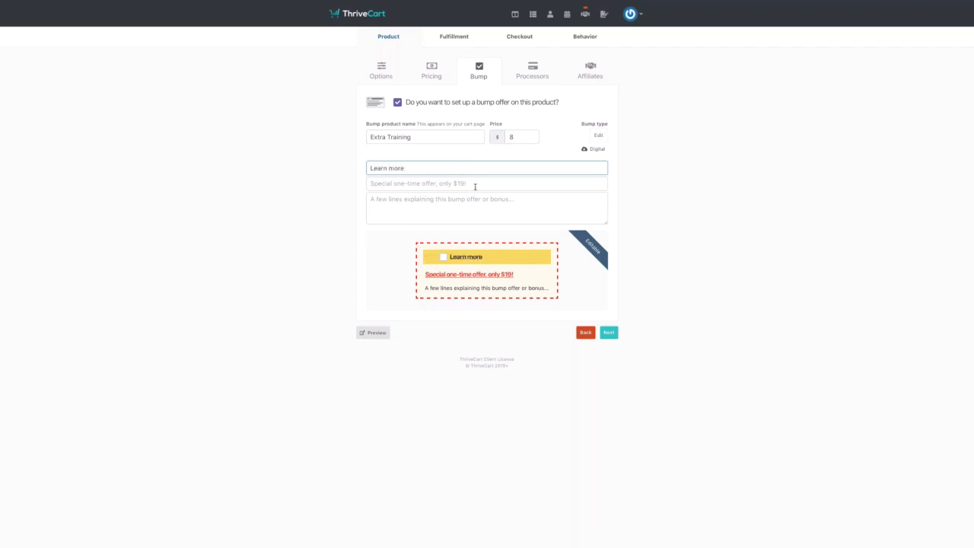
{"action": "left_click", "coordinate": [473, 185]}
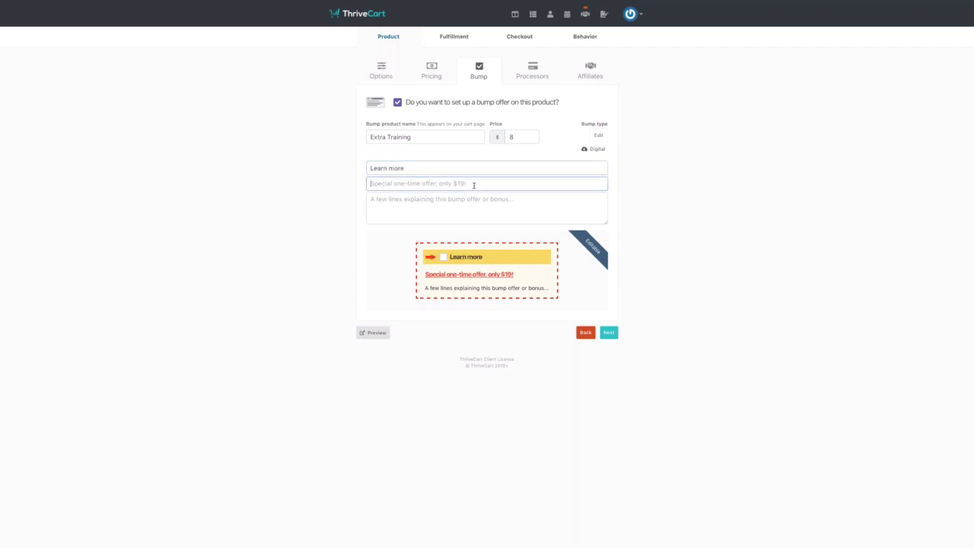
{"action": "type", "text": "Justm"}
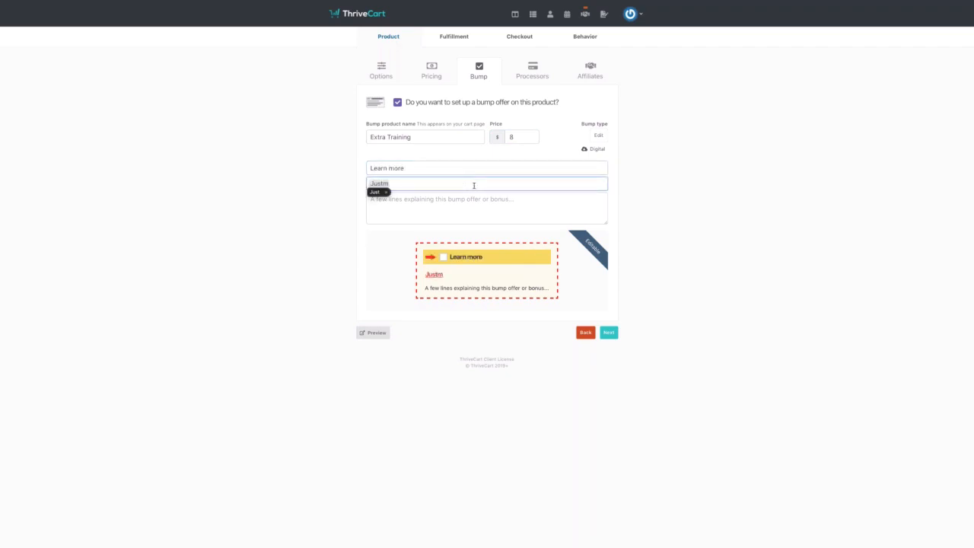
{"action": "type", "text": "$8"}
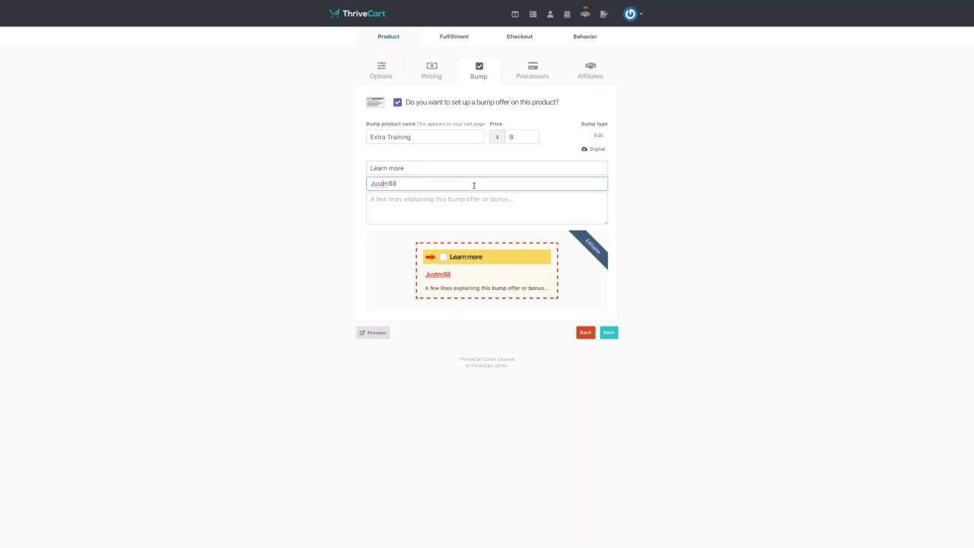
{"action": "key", "text": "Left"}
{"action": "key", "text": "Left"}
{"action": "key", "text": "BackSpace"}
{"action": "left_click", "coordinate": [470, 205]}
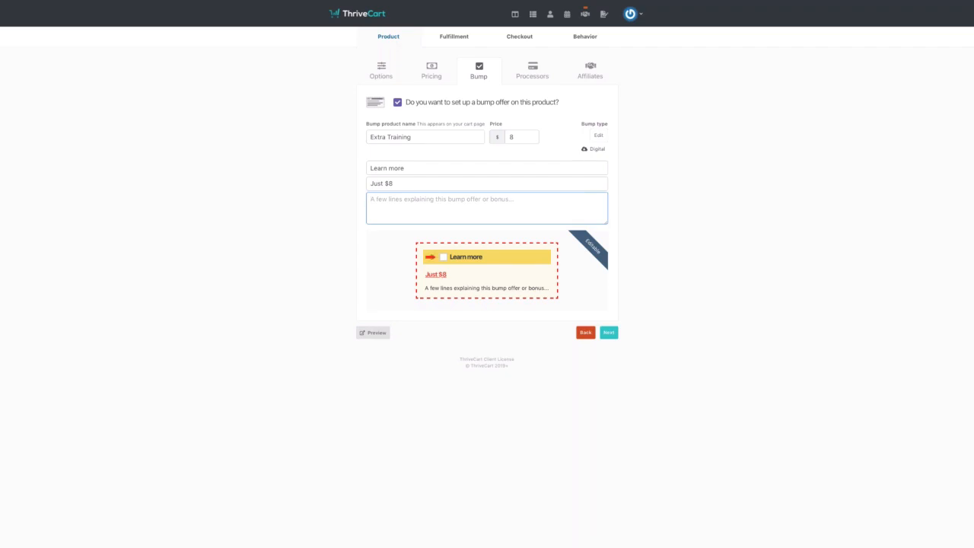
{"action": "type", "text": "Disc"}
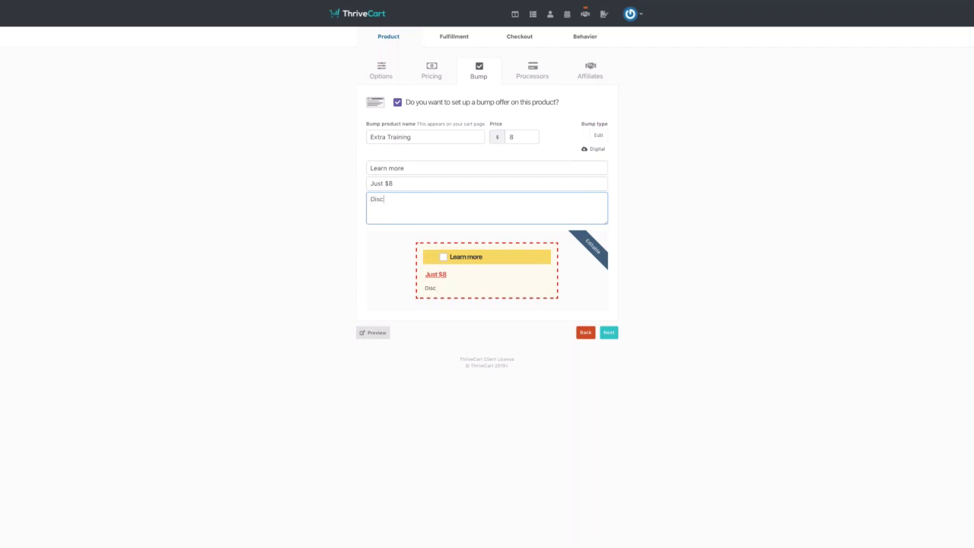
{"action": "type", "text": "over more secrets."}
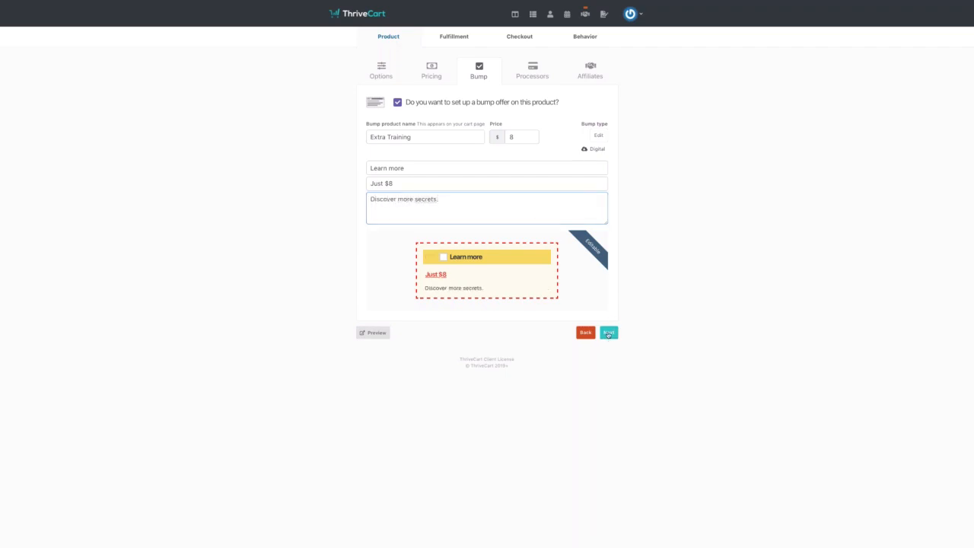
{"action": "left_click", "coordinate": [609, 332]}
- Enable Stripe, PayPal, Apple Pay and Google Pay as the product's payment processors
{"action": "left_click", "coordinate": [509, 181]}
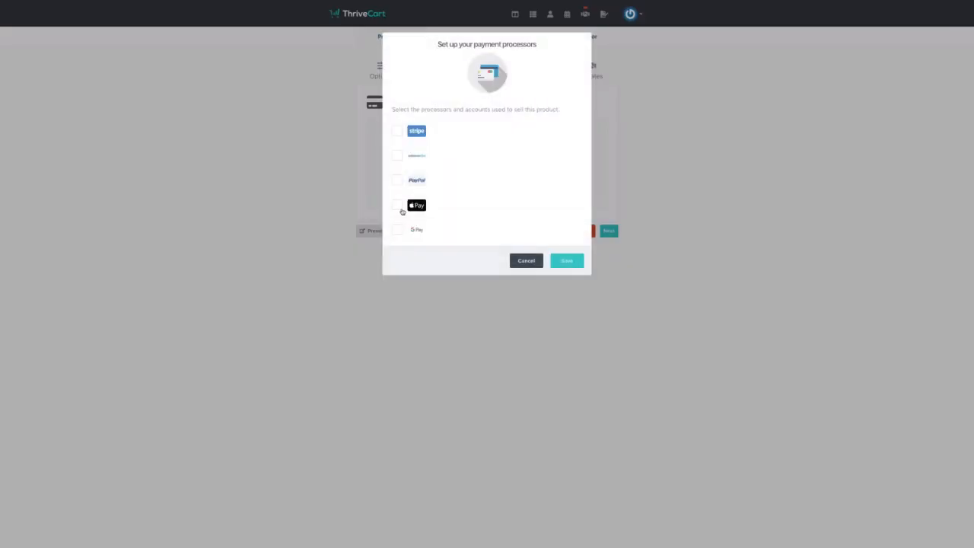
{"action": "left_click", "coordinate": [399, 207]}
{"action": "left_click", "coordinate": [397, 131]}
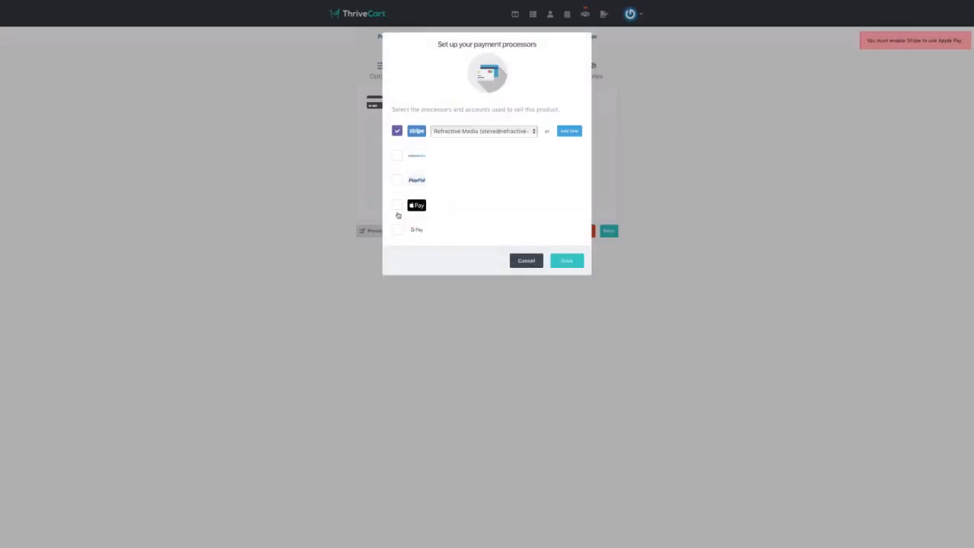
{"action": "left_click", "coordinate": [396, 205]}
{"action": "left_click", "coordinate": [396, 230]}
{"action": "left_click", "coordinate": [397, 180]}
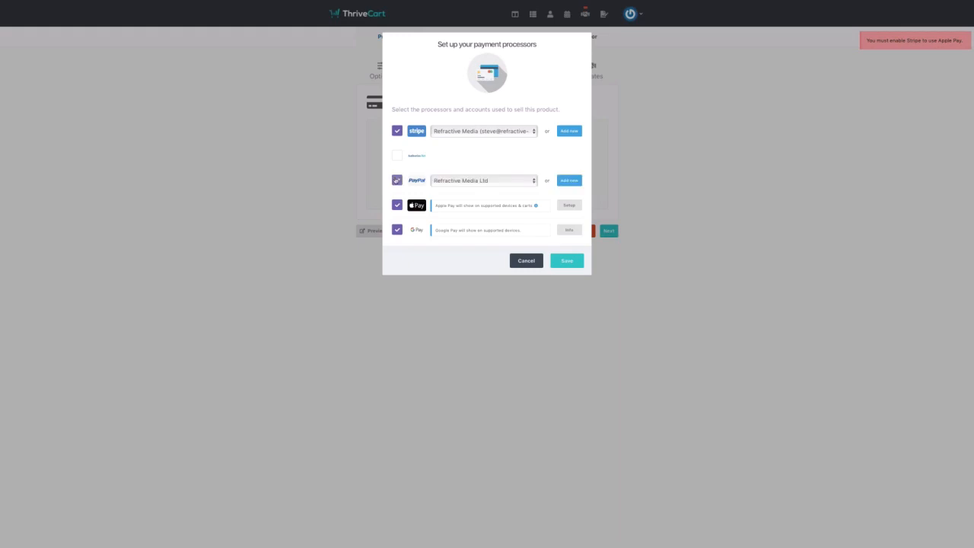
{"action": "left_click", "coordinate": [567, 261]}
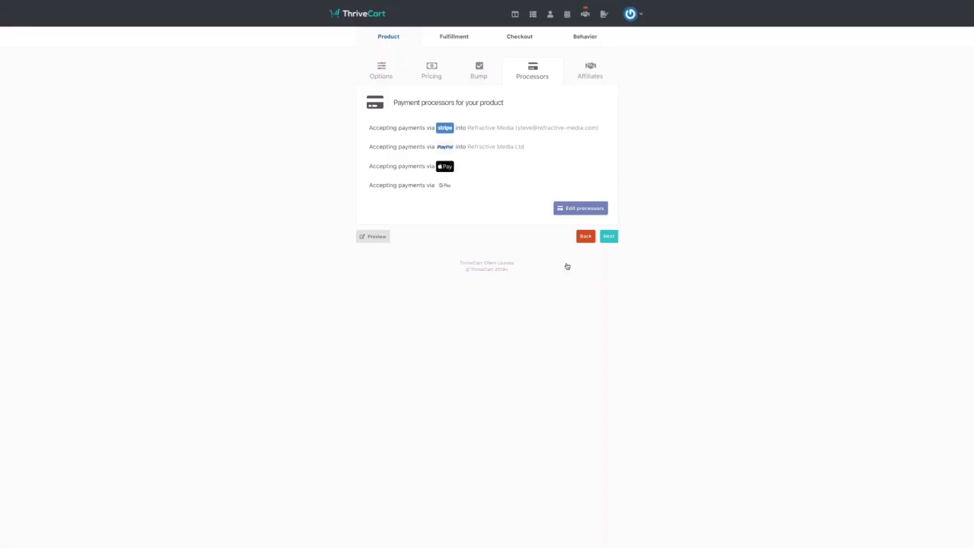
{"action": "left_click", "coordinate": [609, 237]}
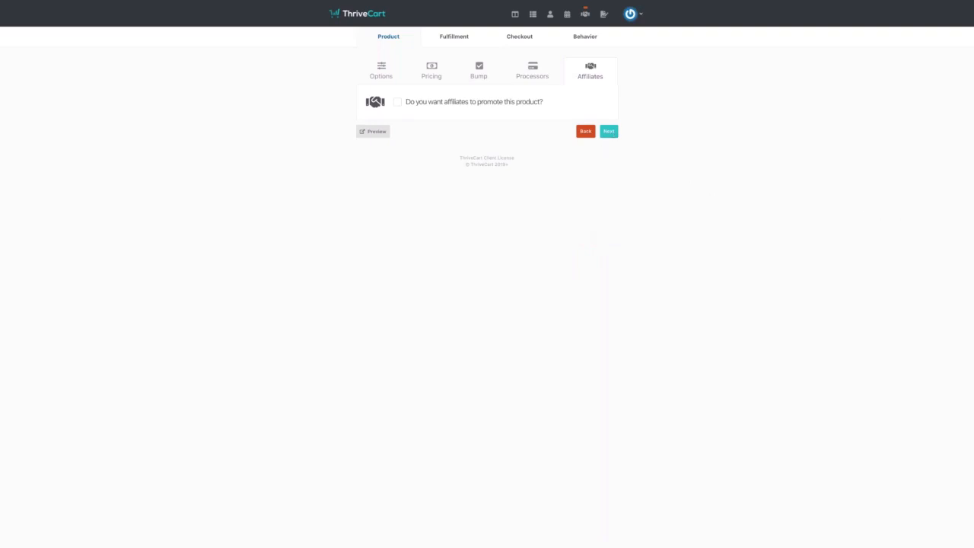
- Enter the support email address in the fulfillment step's Support URL/email field
{"action": "left_click", "coordinate": [610, 131]}
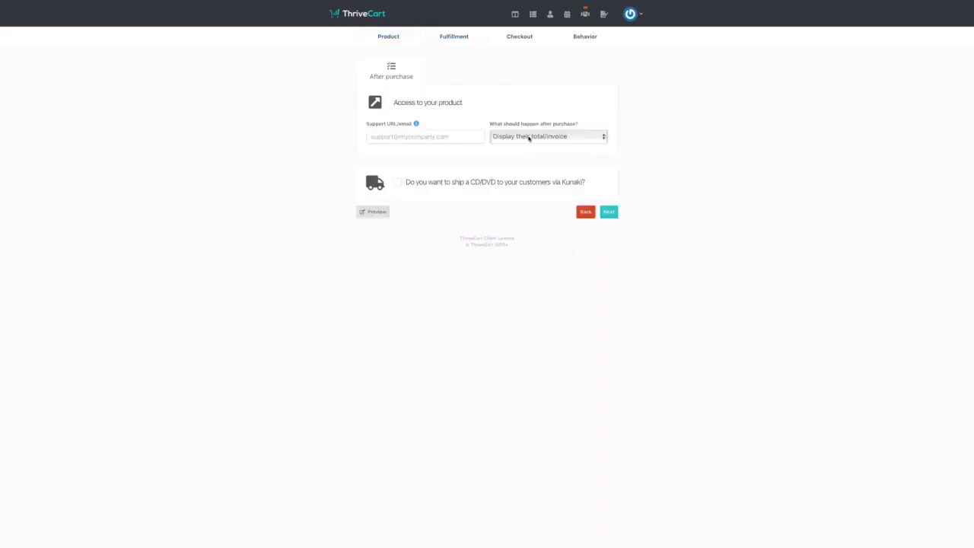
{"action": "left_click", "coordinate": [457, 142]}
{"action": "left_click", "coordinate": [609, 212]}
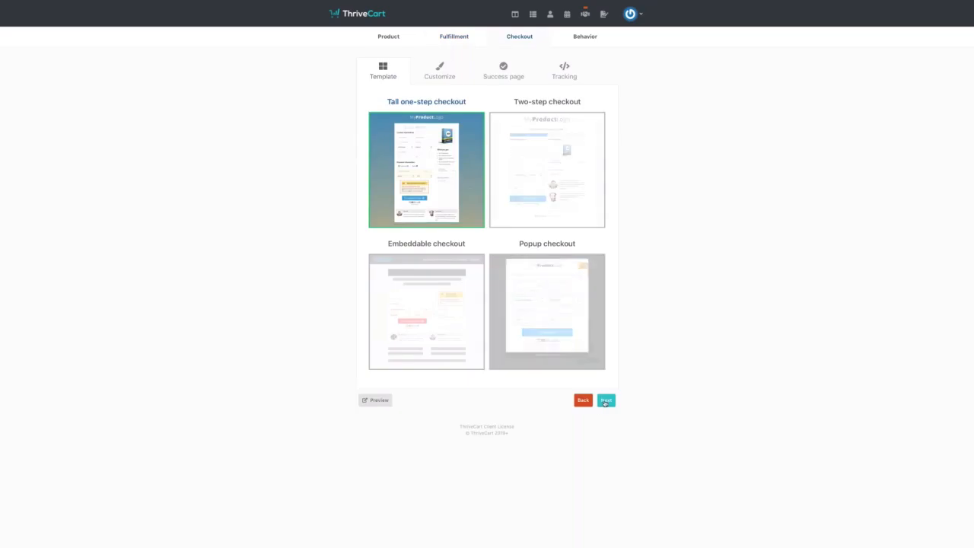
- Set the success page headline to 'Congratulations' with sub-heading 'You're In'
{"action": "left_click", "coordinate": [605, 401]}
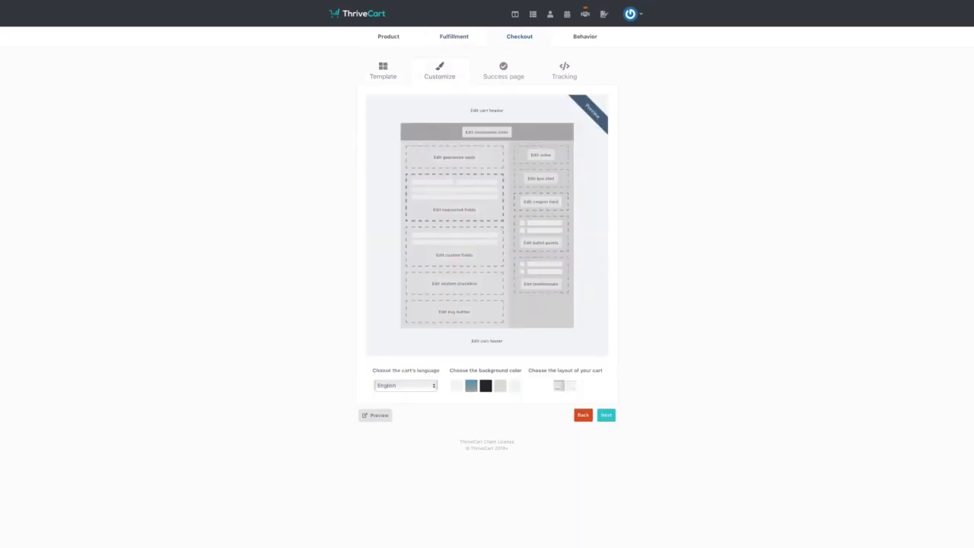
{"action": "left_click", "coordinate": [606, 414]}
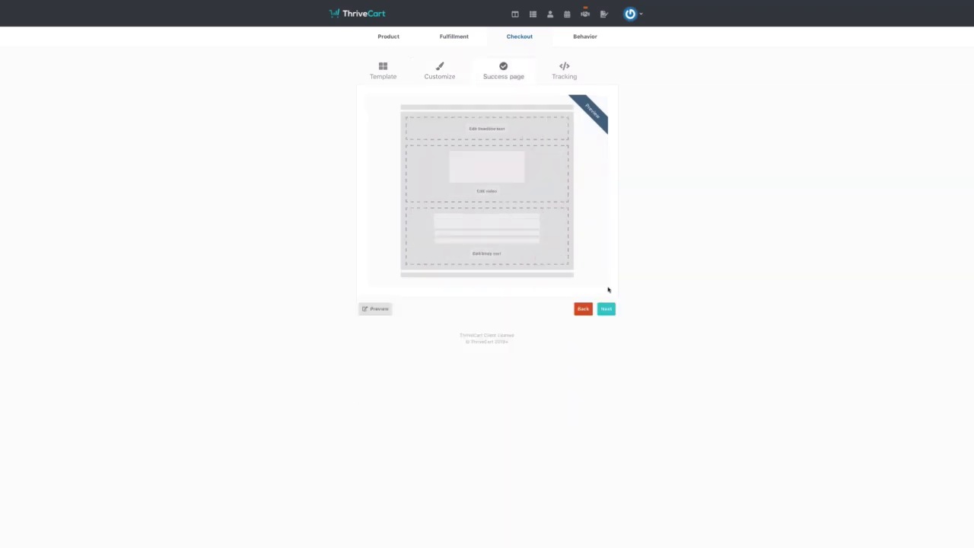
{"action": "left_click", "coordinate": [493, 129]}
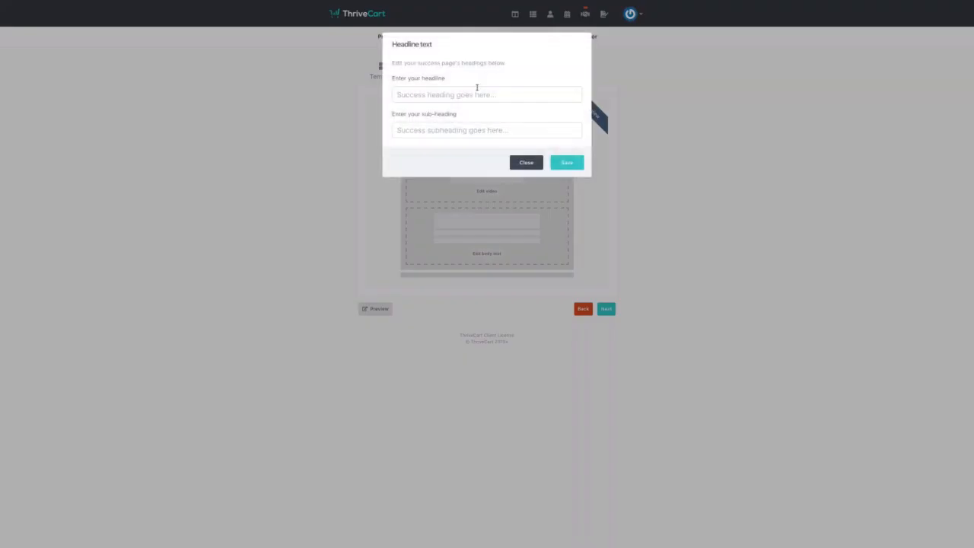
{"action": "type", "text": "Congr"}
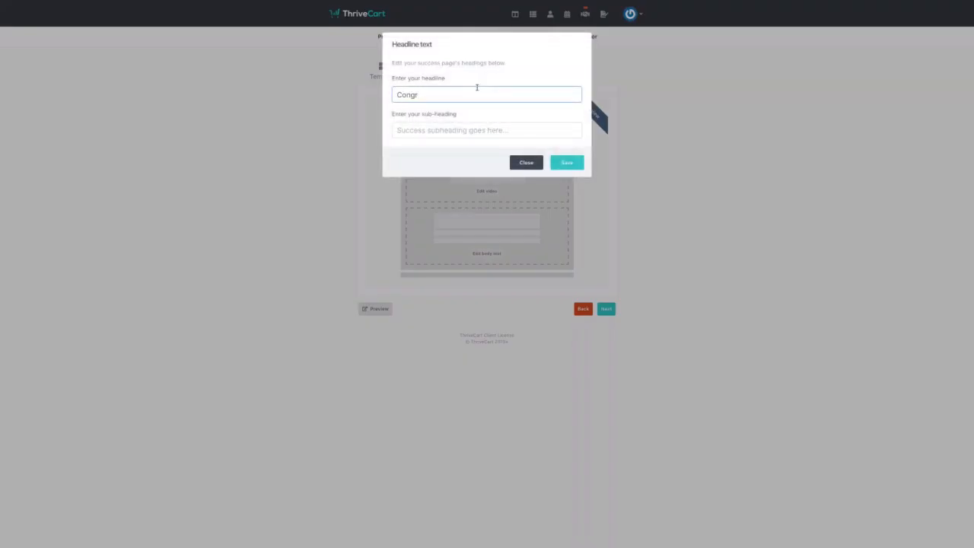
{"action": "type", "text": "ratulations"}
{"action": "left_click", "coordinate": [465, 128]}
{"action": "type", "text": "Y"}
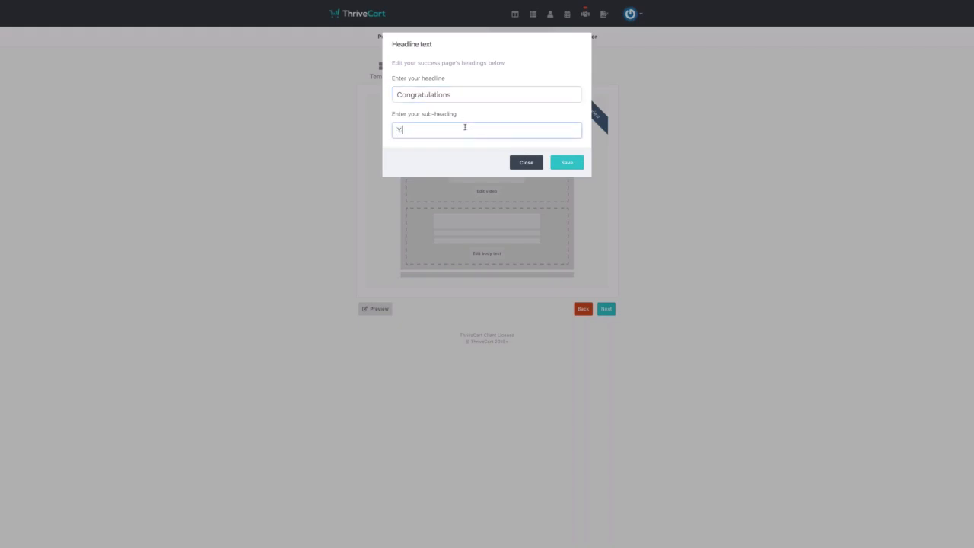
{"action": "type", "text": "ou're In"}
{"action": "left_click", "coordinate": [558, 160]}
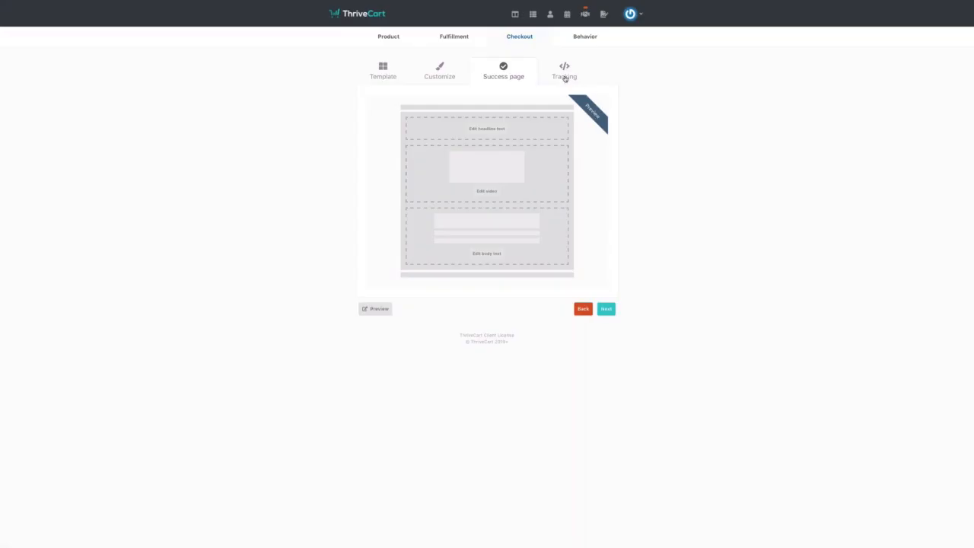
{"action": "left_click", "coordinate": [564, 77]}
{"action": "left_click", "coordinate": [606, 134]}
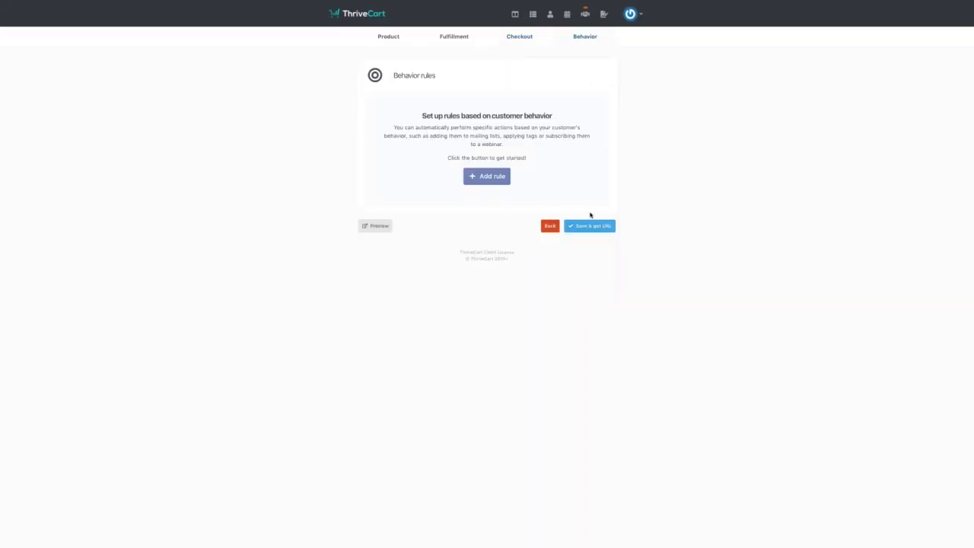
- Check the behavior rule triggers, add no rule, and save the product to get its URL
{"action": "left_click", "coordinate": [495, 175]}
{"action": "left_click", "coordinate": [505, 105]}
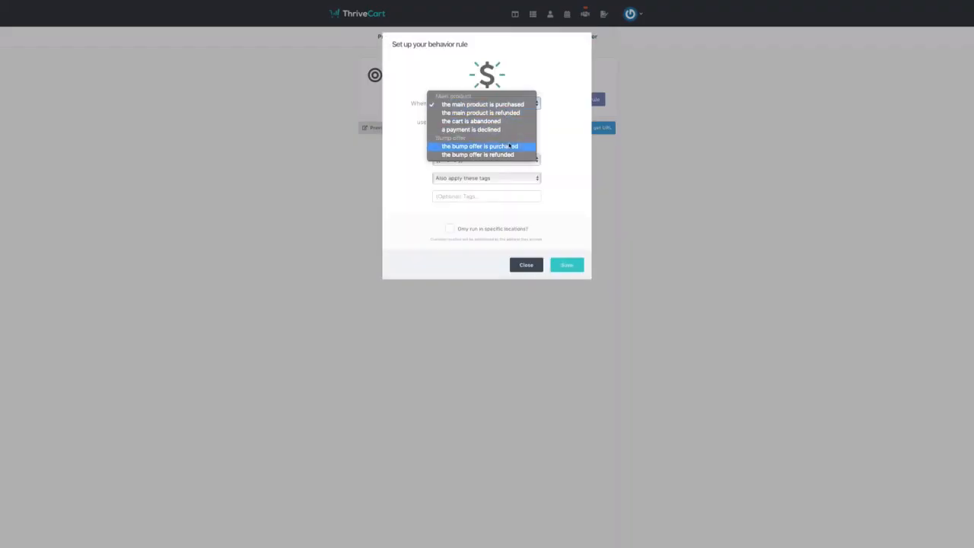
{"action": "left_click", "coordinate": [587, 147]}
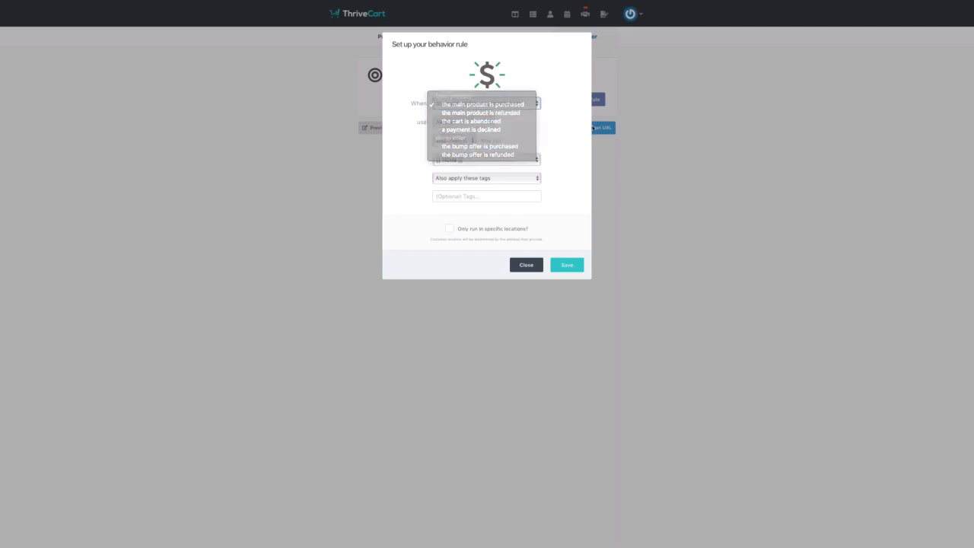
{"action": "left_click", "coordinate": [537, 267]}
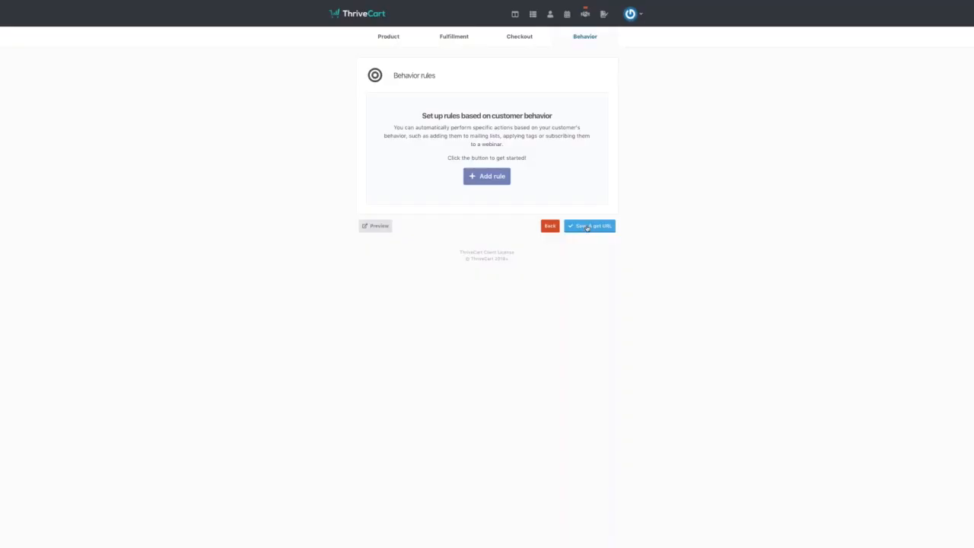
{"action": "left_click", "coordinate": [588, 228]}
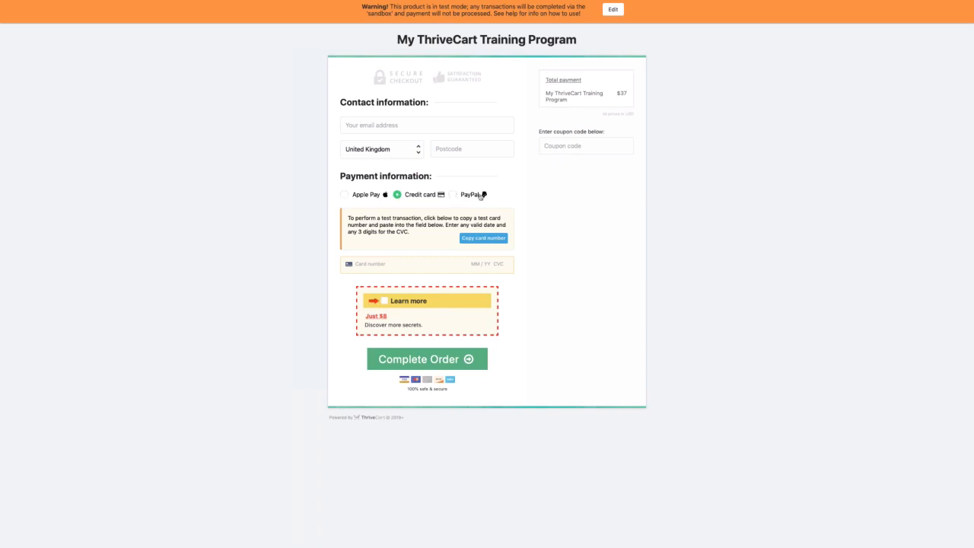
- Test the $8 'Learn more' bump offer on the live checkout by ticking and unticking it
{"action": "left_click", "coordinate": [384, 302]}
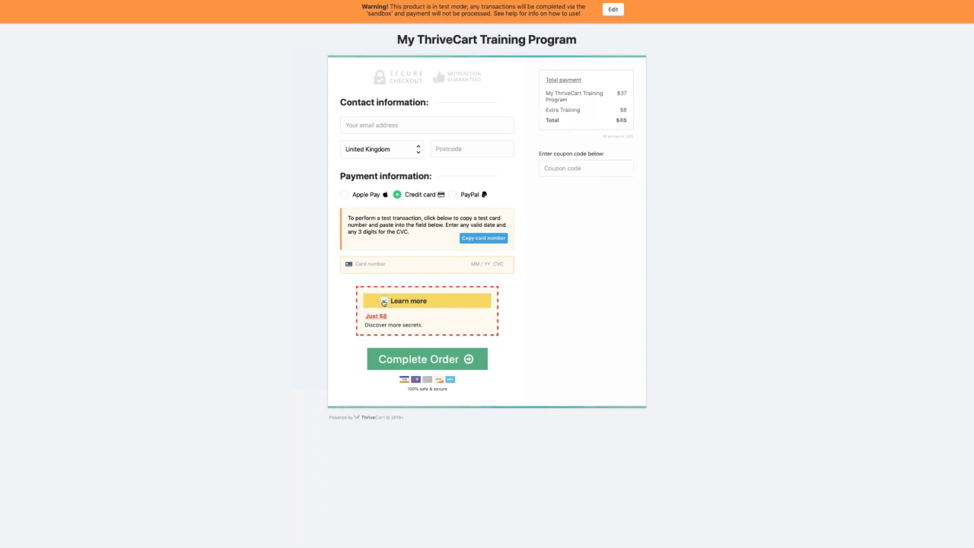
{"action": "left_click", "coordinate": [383, 302]}
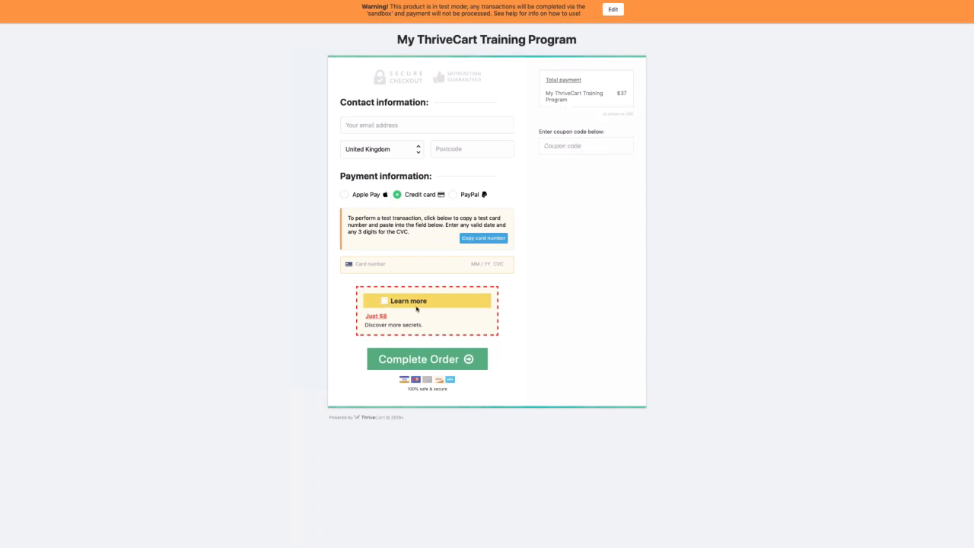